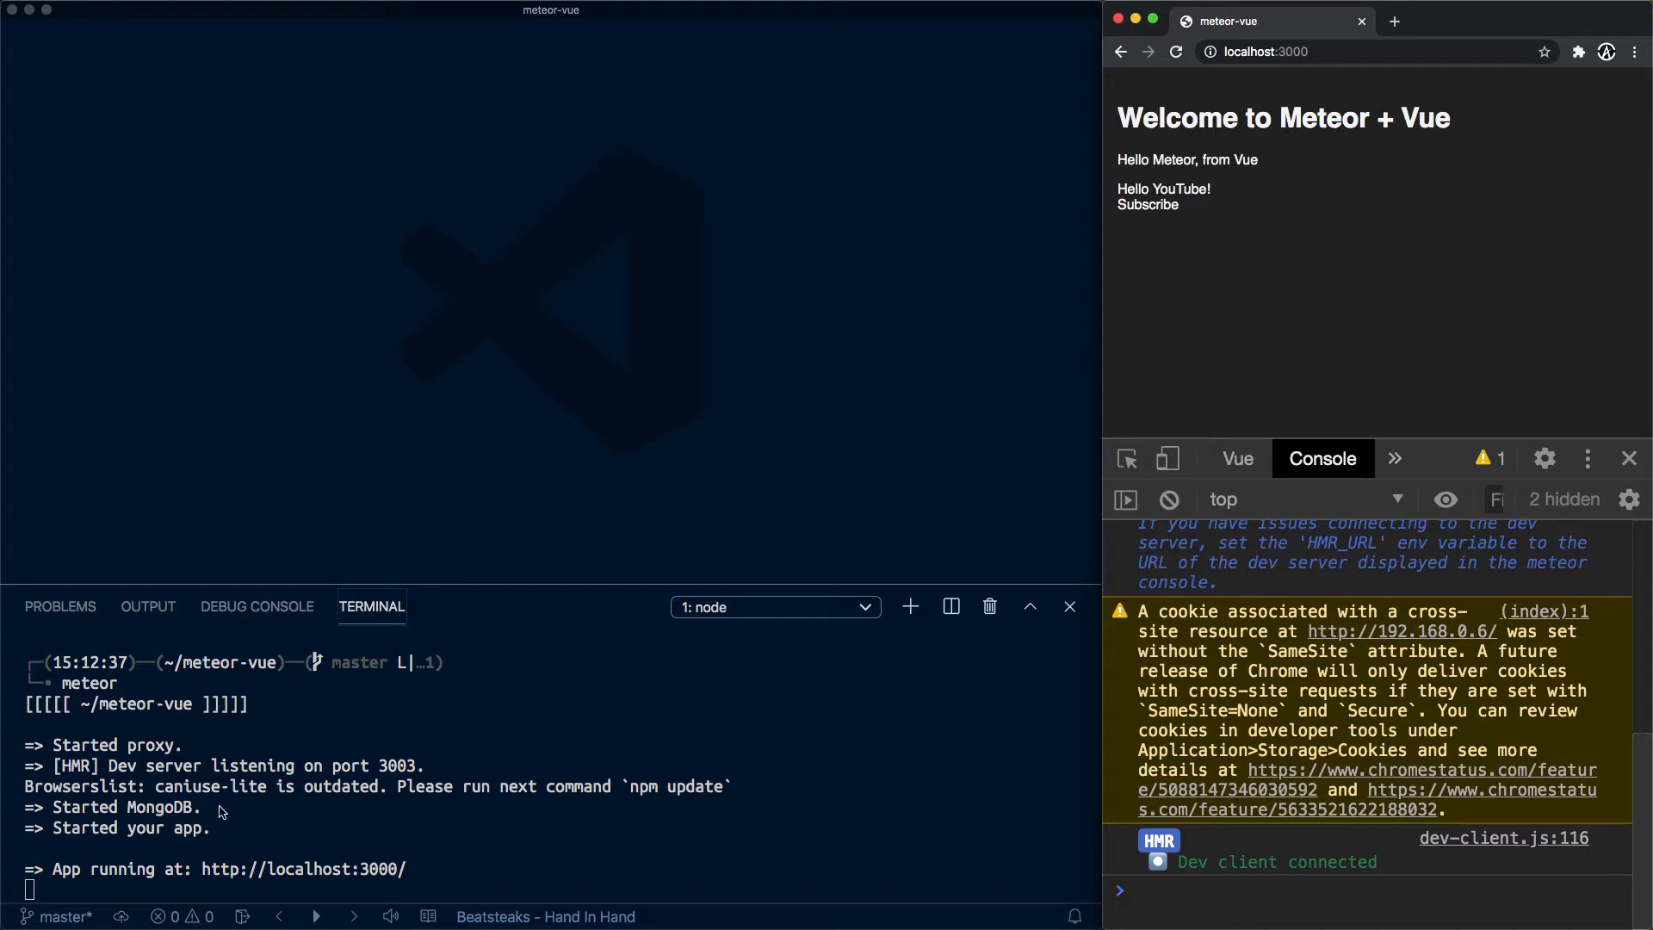
Split the terminal into a second bash pane beside the running Meteor server
{"action": "left_click_drag", "start_coordinate": [210, 810], "coordinate": [26, 810]}
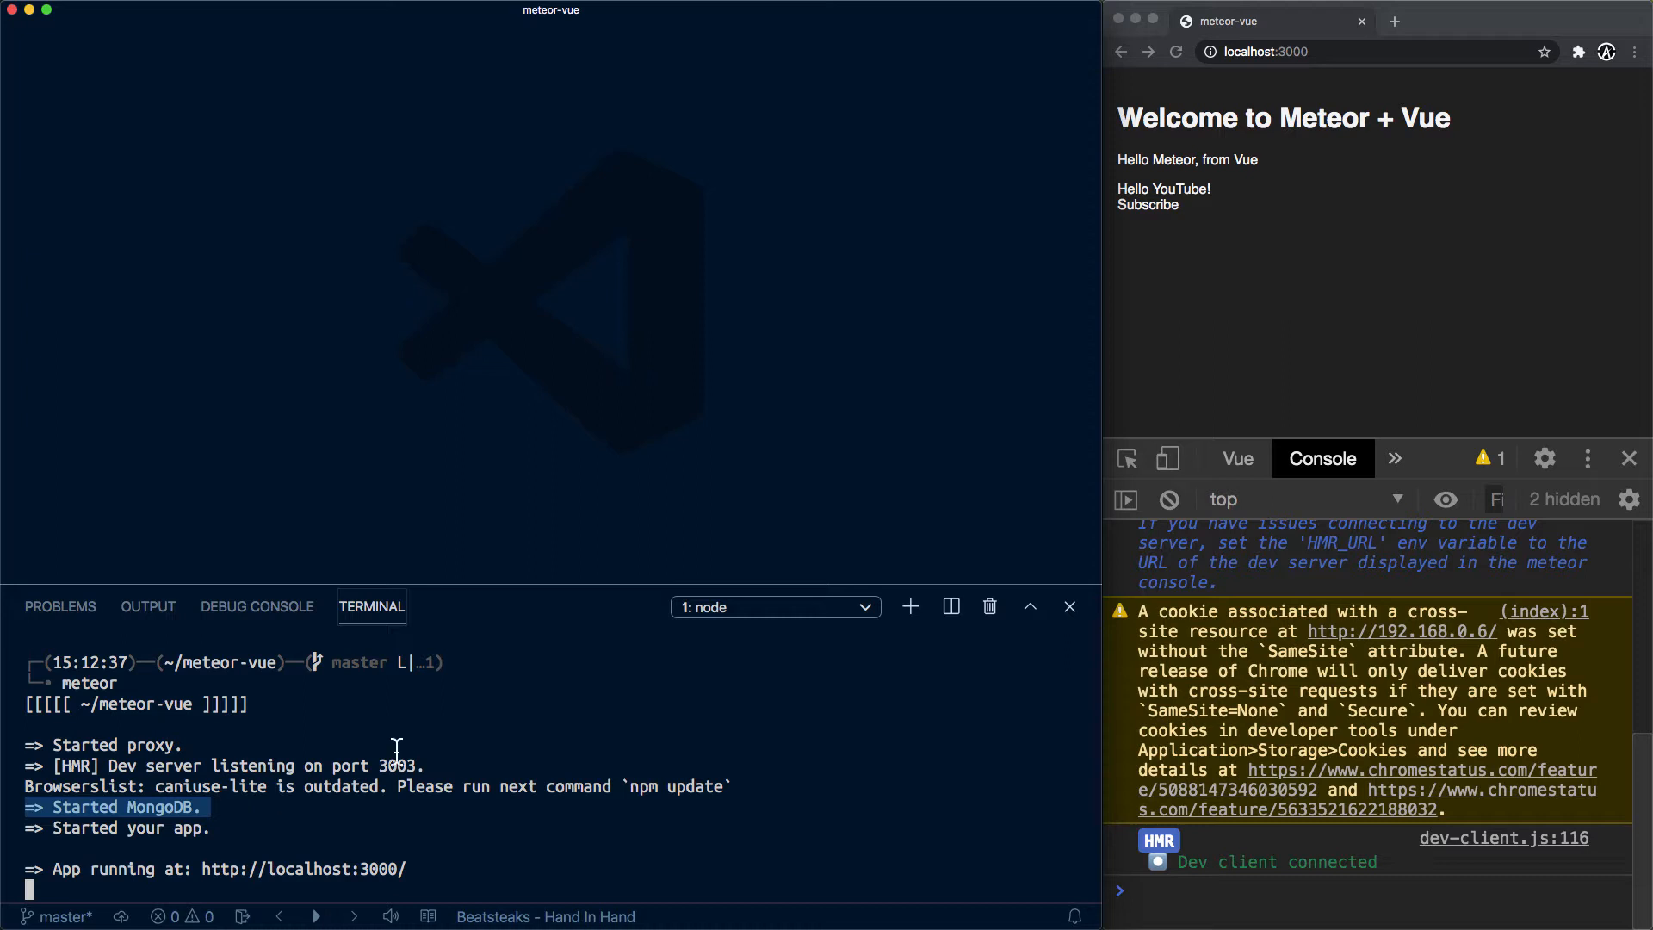
{"action": "right_click", "coordinate": [497, 742]}
{"action": "left_click", "coordinate": [576, 773]}
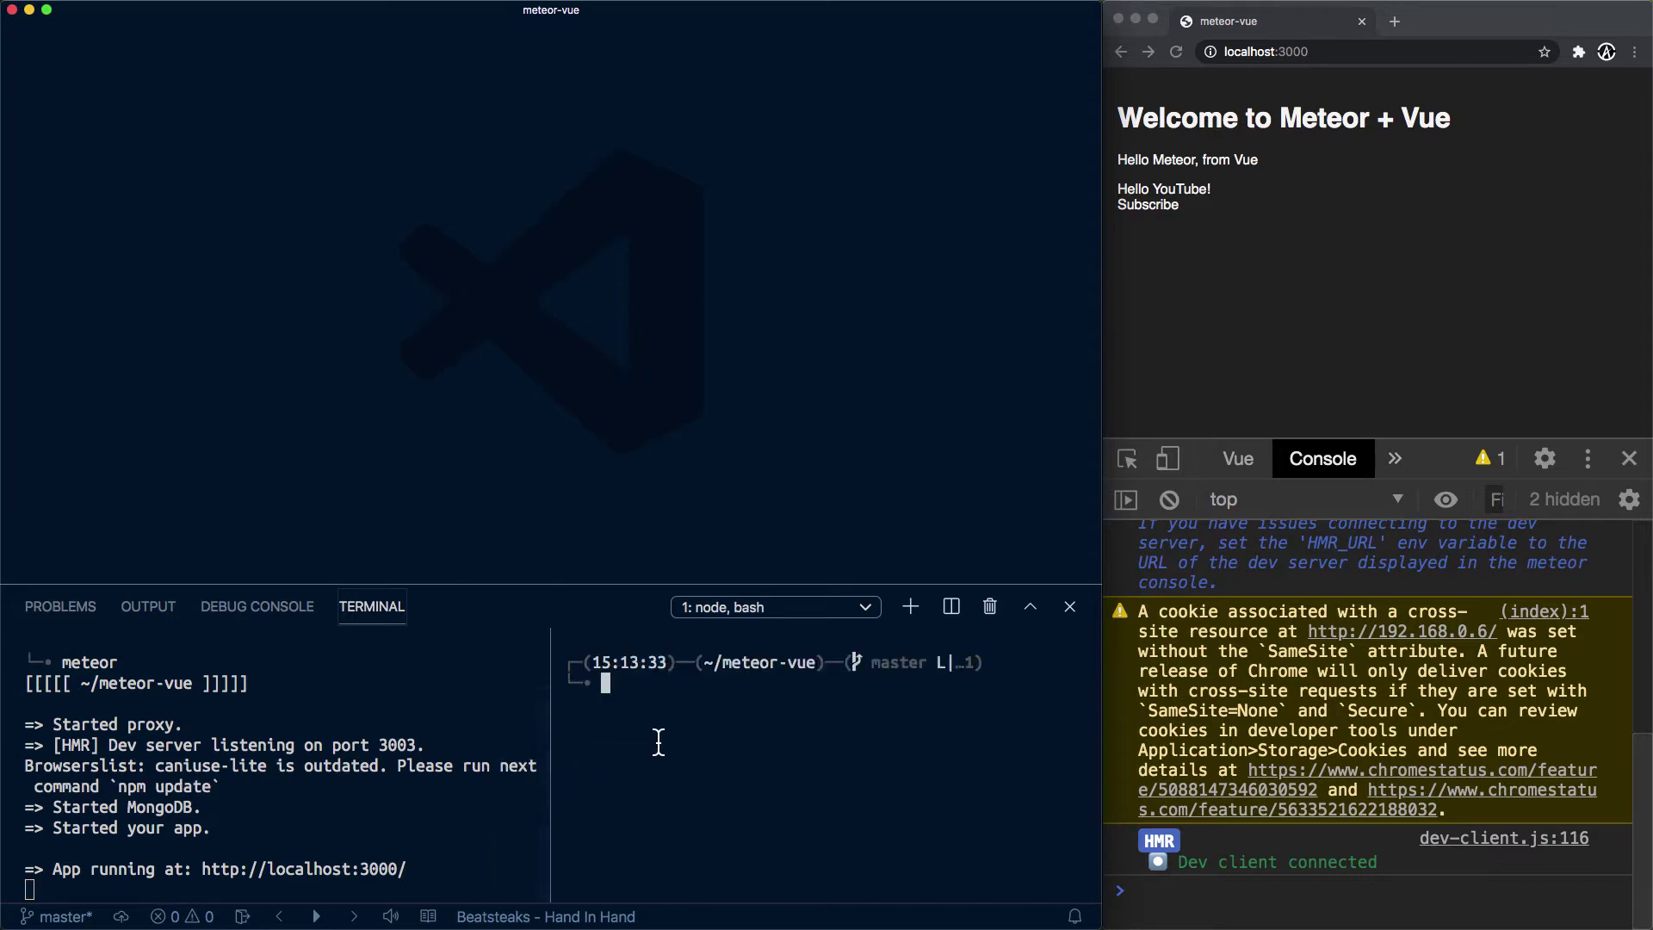
{"action": "type", "text": "meteor "}
{"action": "type", "text": "mongo"}
Run meteor mongo in the new pane and widen it to show the MongoDB shell
{"action": "key", "text": "Return"}
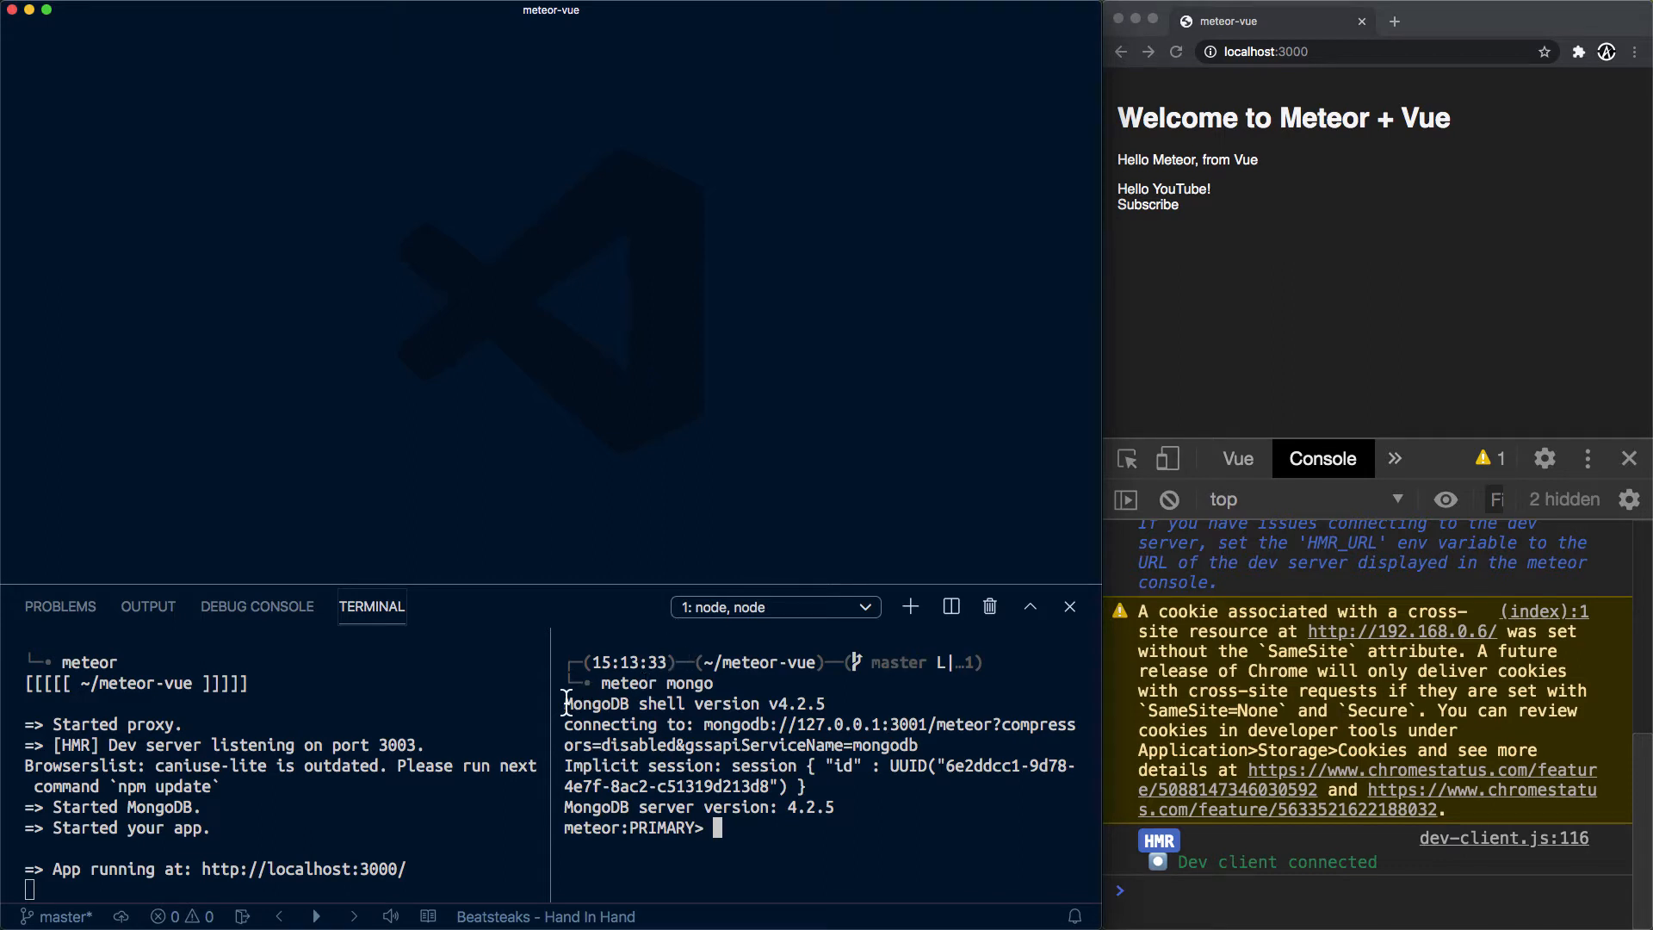
{"action": "left_click_drag", "start_coordinate": [566, 703], "coordinate": [688, 704]}
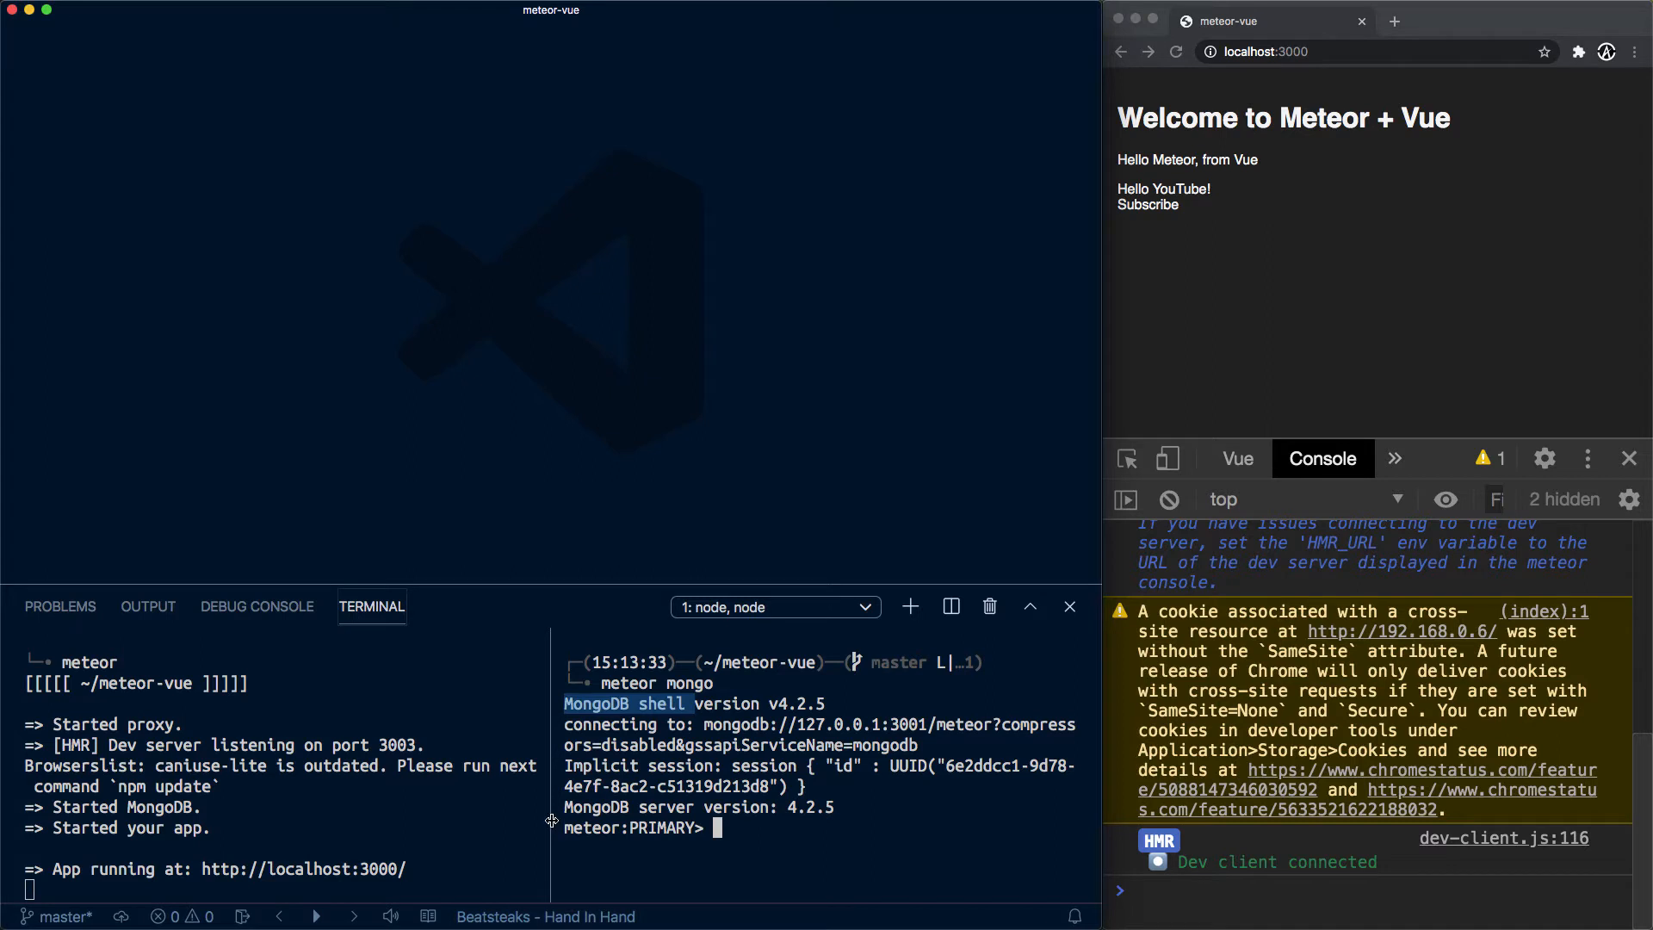
{"action": "left_click_drag", "start_coordinate": [552, 821], "coordinate": [336, 823]}
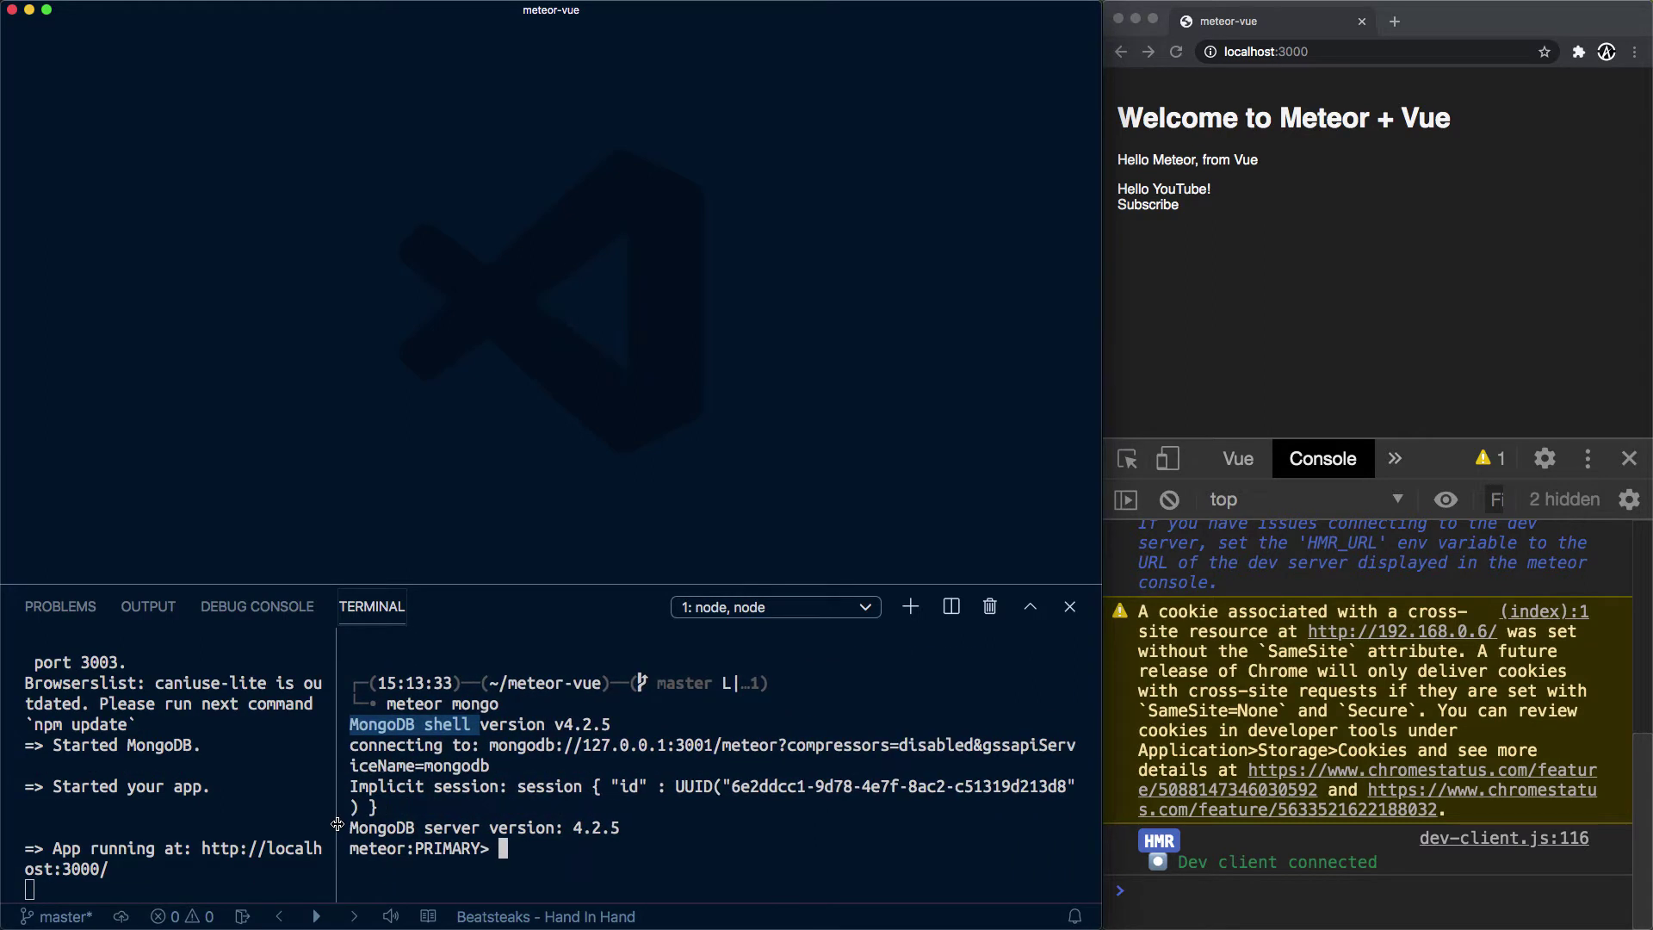
{"action": "left_click", "coordinate": [635, 808]}
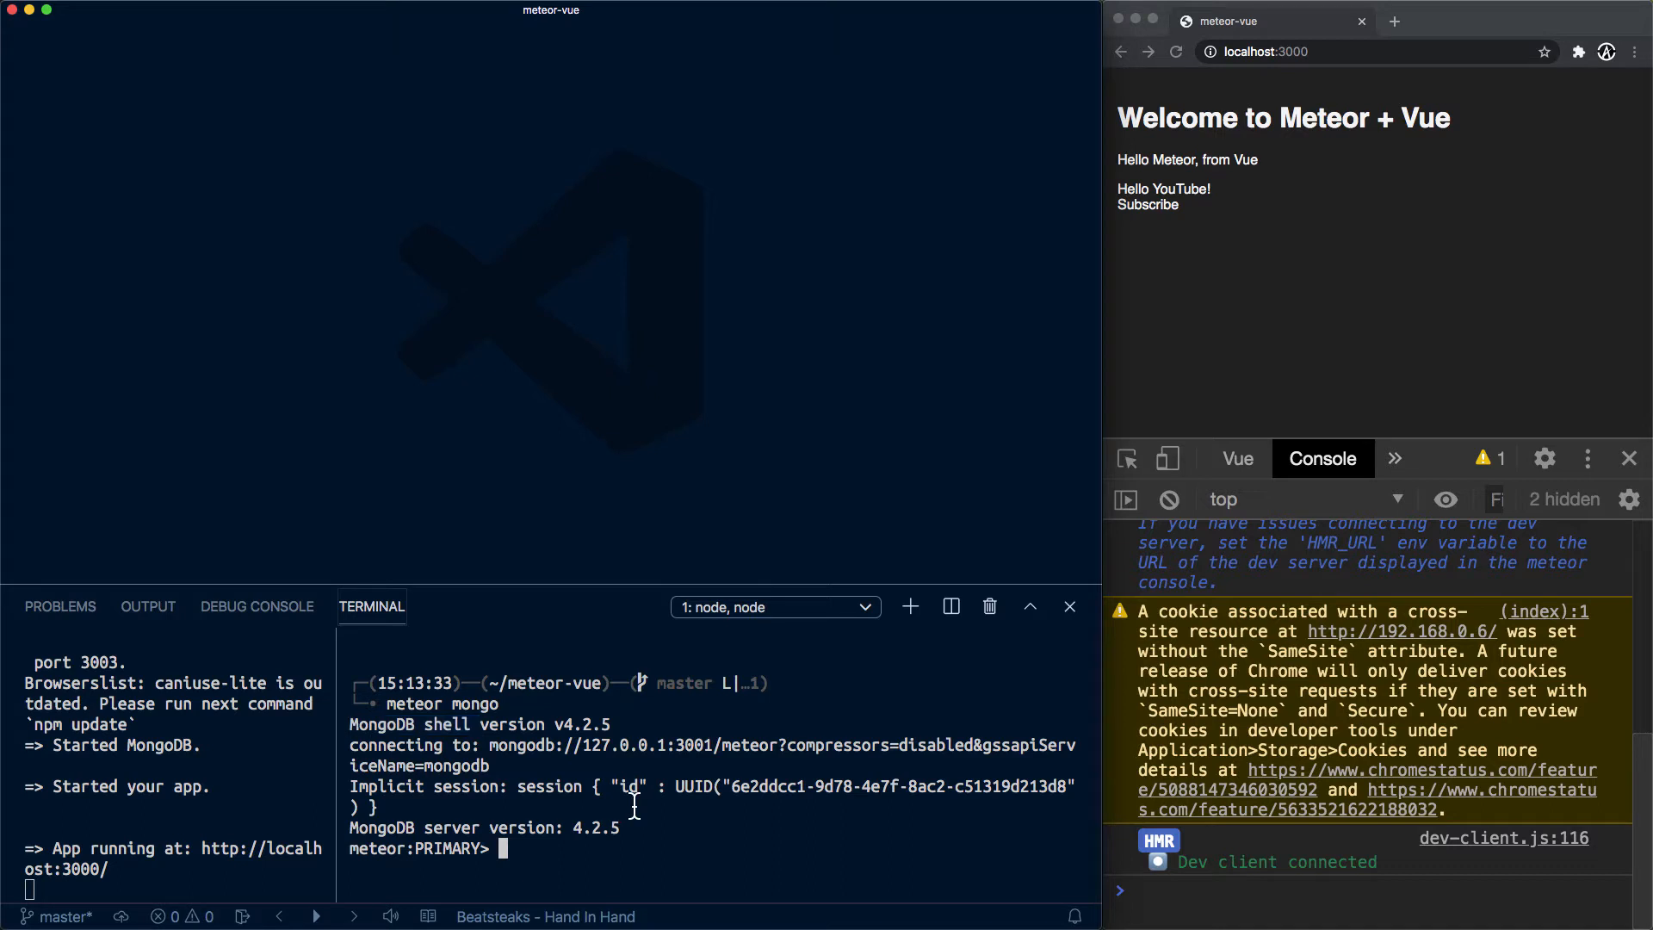
Run db.items.insert({ name: 'mongo shell', price: 100 }) in the cleared shell
{"action": "key", "text": "super+k"}
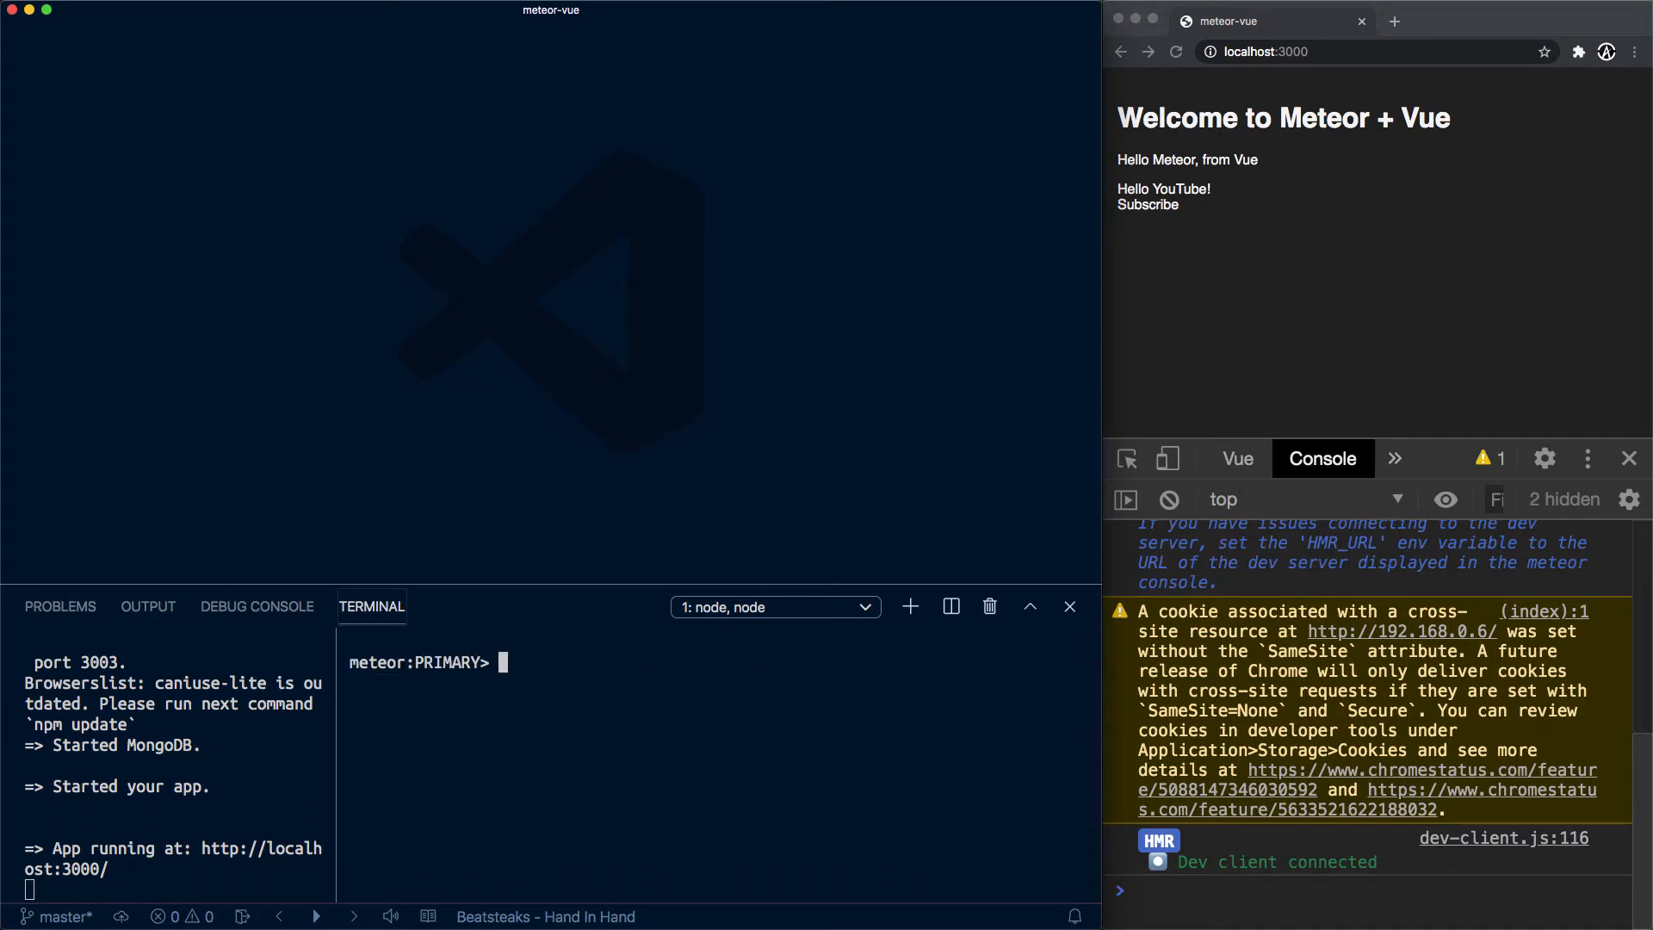
{"action": "type", "text": "db.it"}
{"action": "type", "text": "ems"}
{"action": "type", "text": ".insert("}
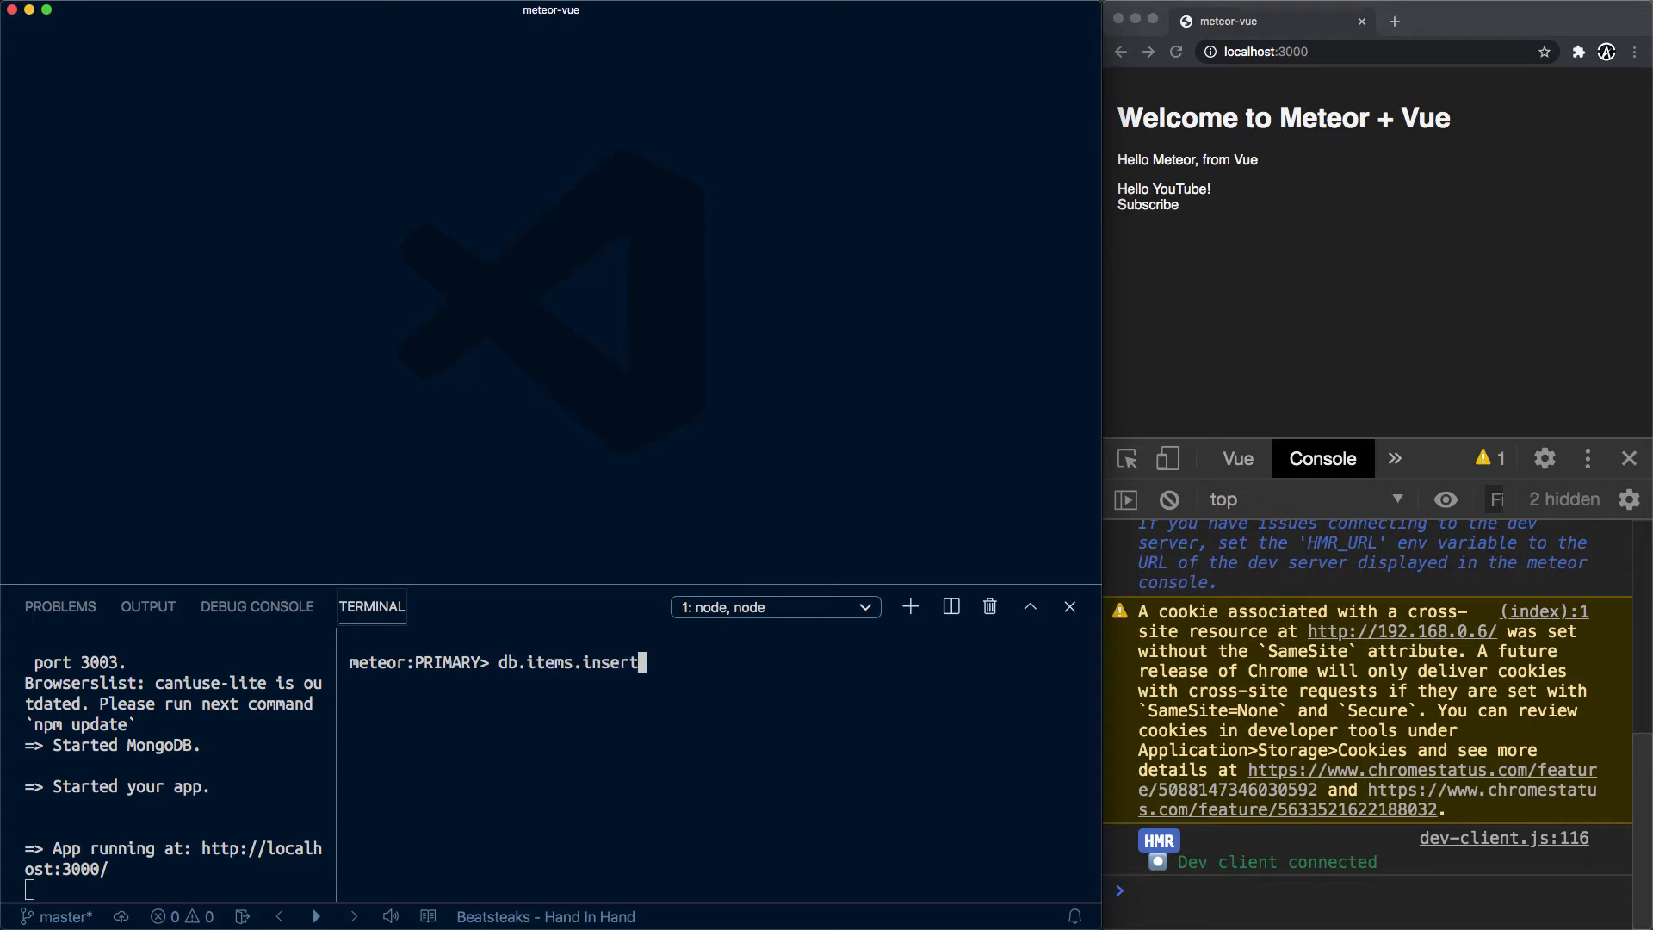
{"action": "type", "text": ")"}
{"action": "key", "text": "Left"}
{"action": "type", "text": "{}"}
{"action": "key", "text": "Left"}
{"action": "type", "text": "name: ''"}
{"action": "key", "text": "Left"}
{"action": "type", "text": "mo"}
{"action": "type", "text": "ngo shell"}
{"action": "key", "text": "Right"}
{"action": "type", "text": ", price: 100"}
{"action": "key", "text": "Return"}
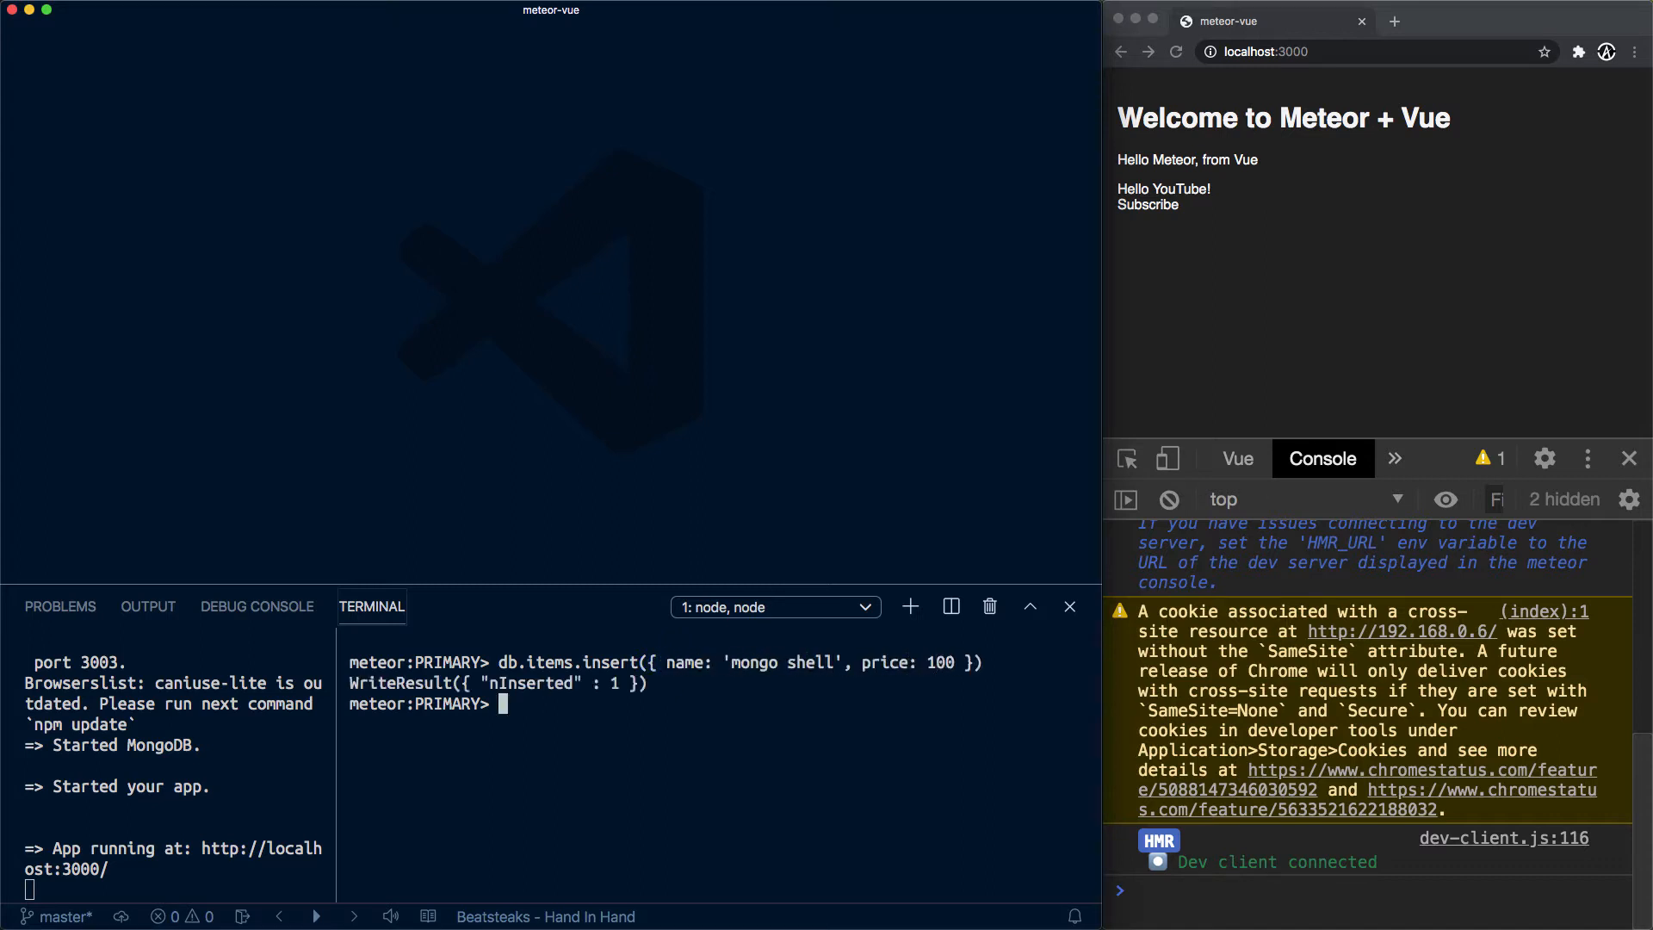
{"action": "type", "text": "db."}
{"action": "type", "text": "items.find()"}
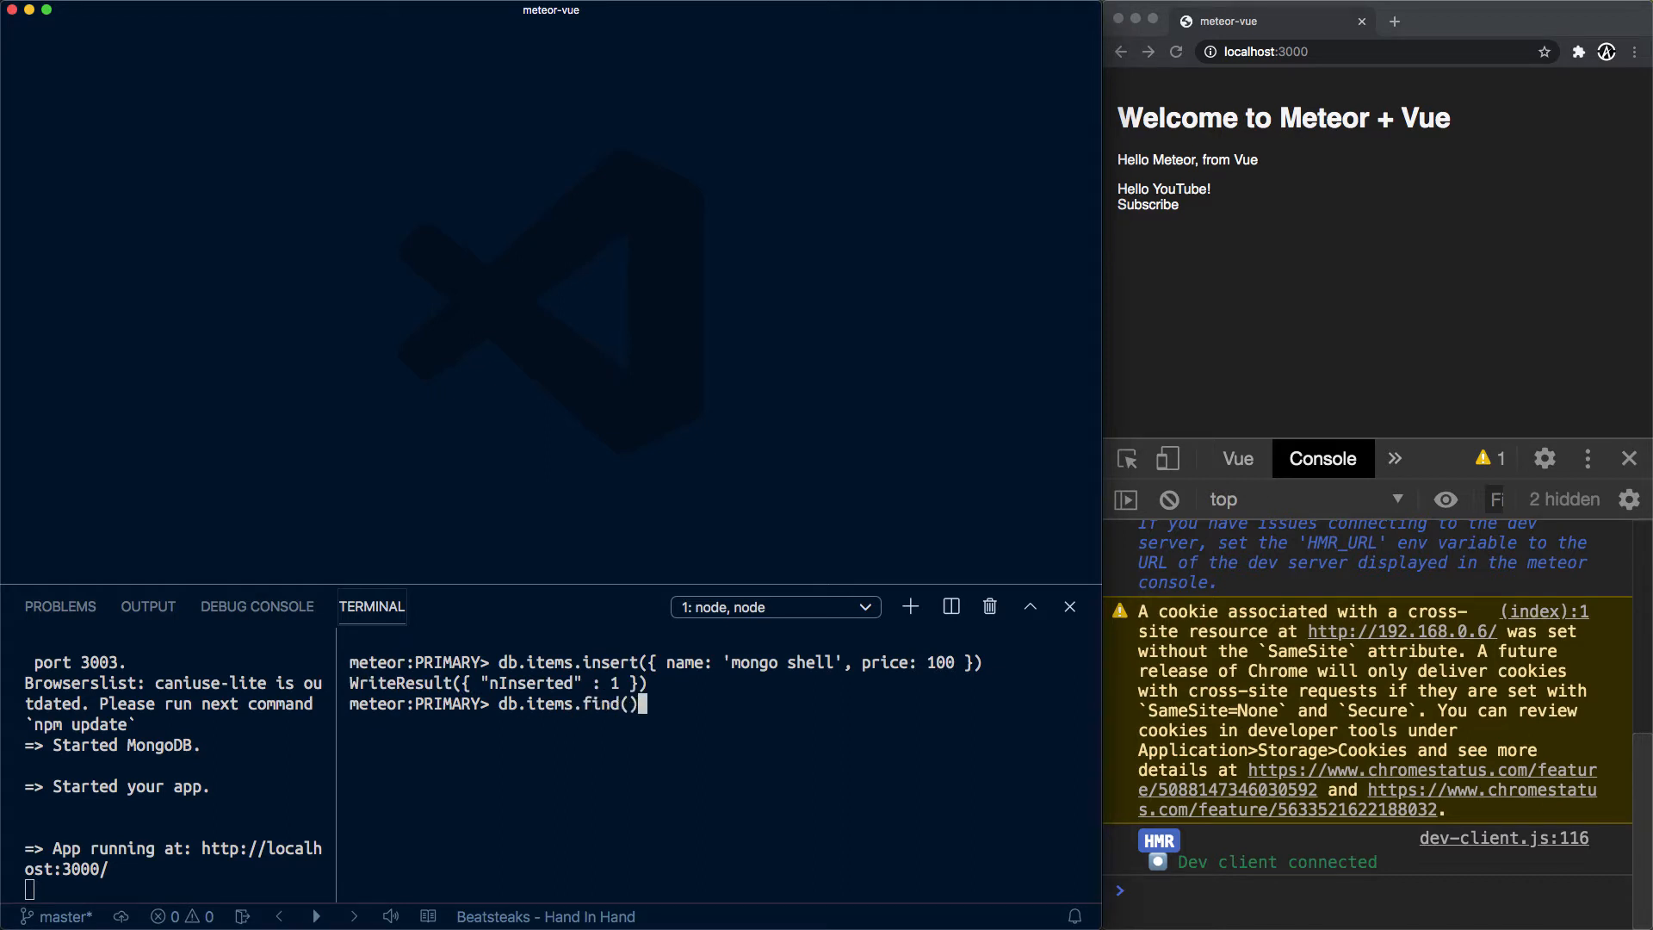
Run db.items.find() and review the returned mongo shell document
{"action": "key", "text": "Return"}
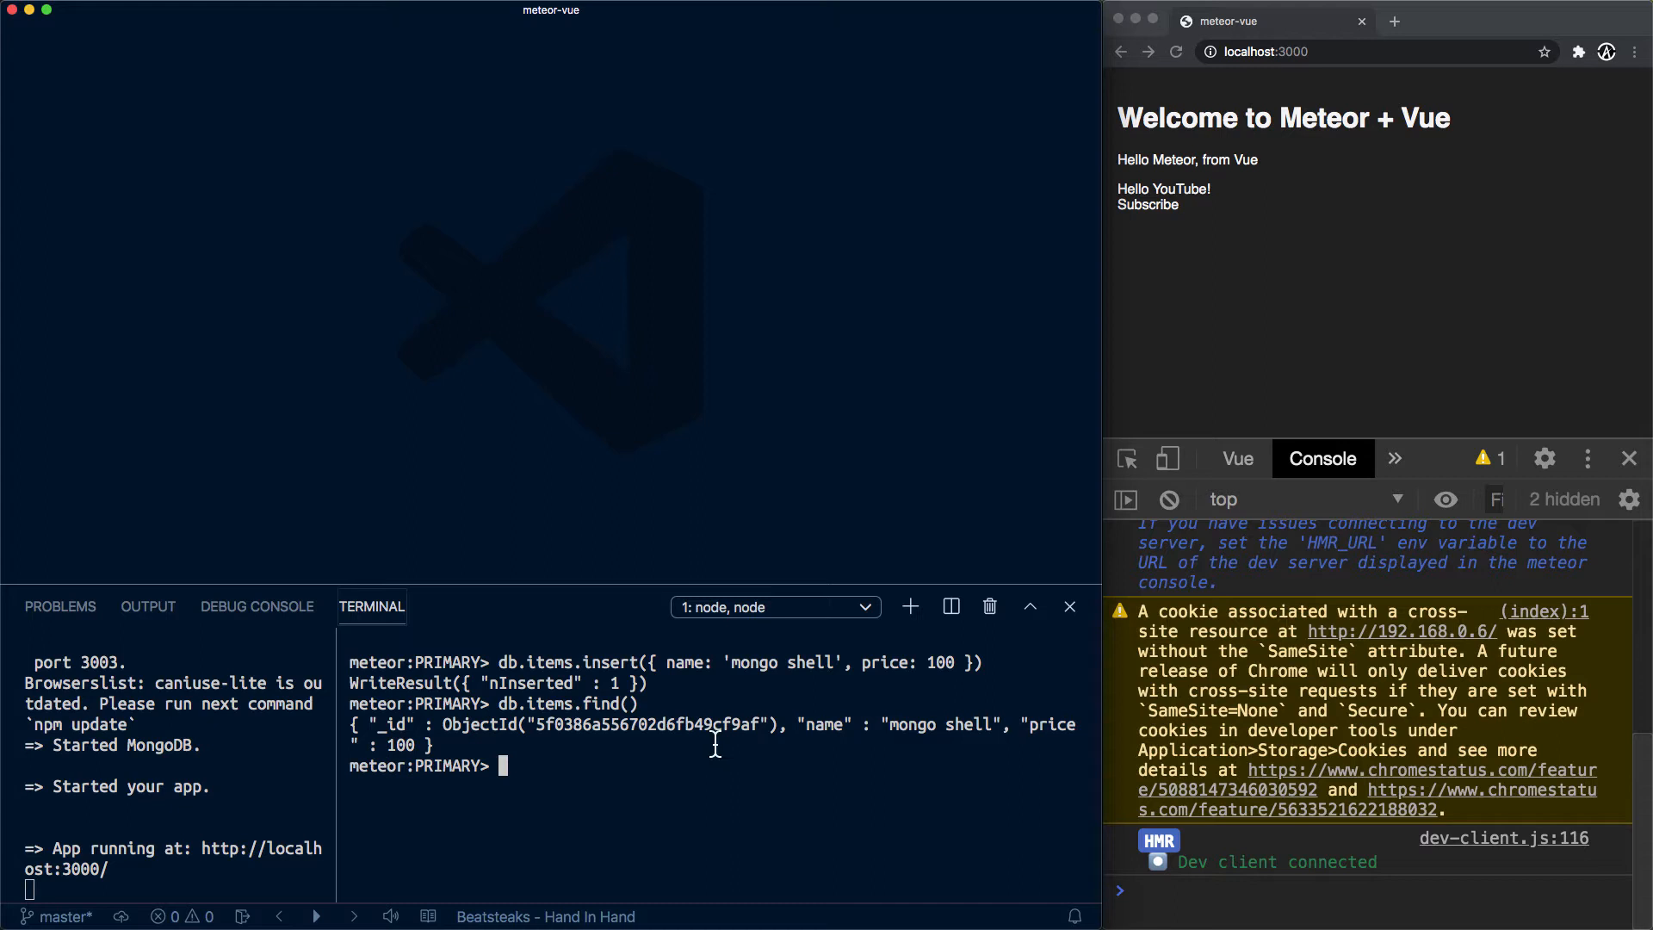
{"action": "left_click_drag", "start_coordinate": [459, 749], "coordinate": [353, 731]}
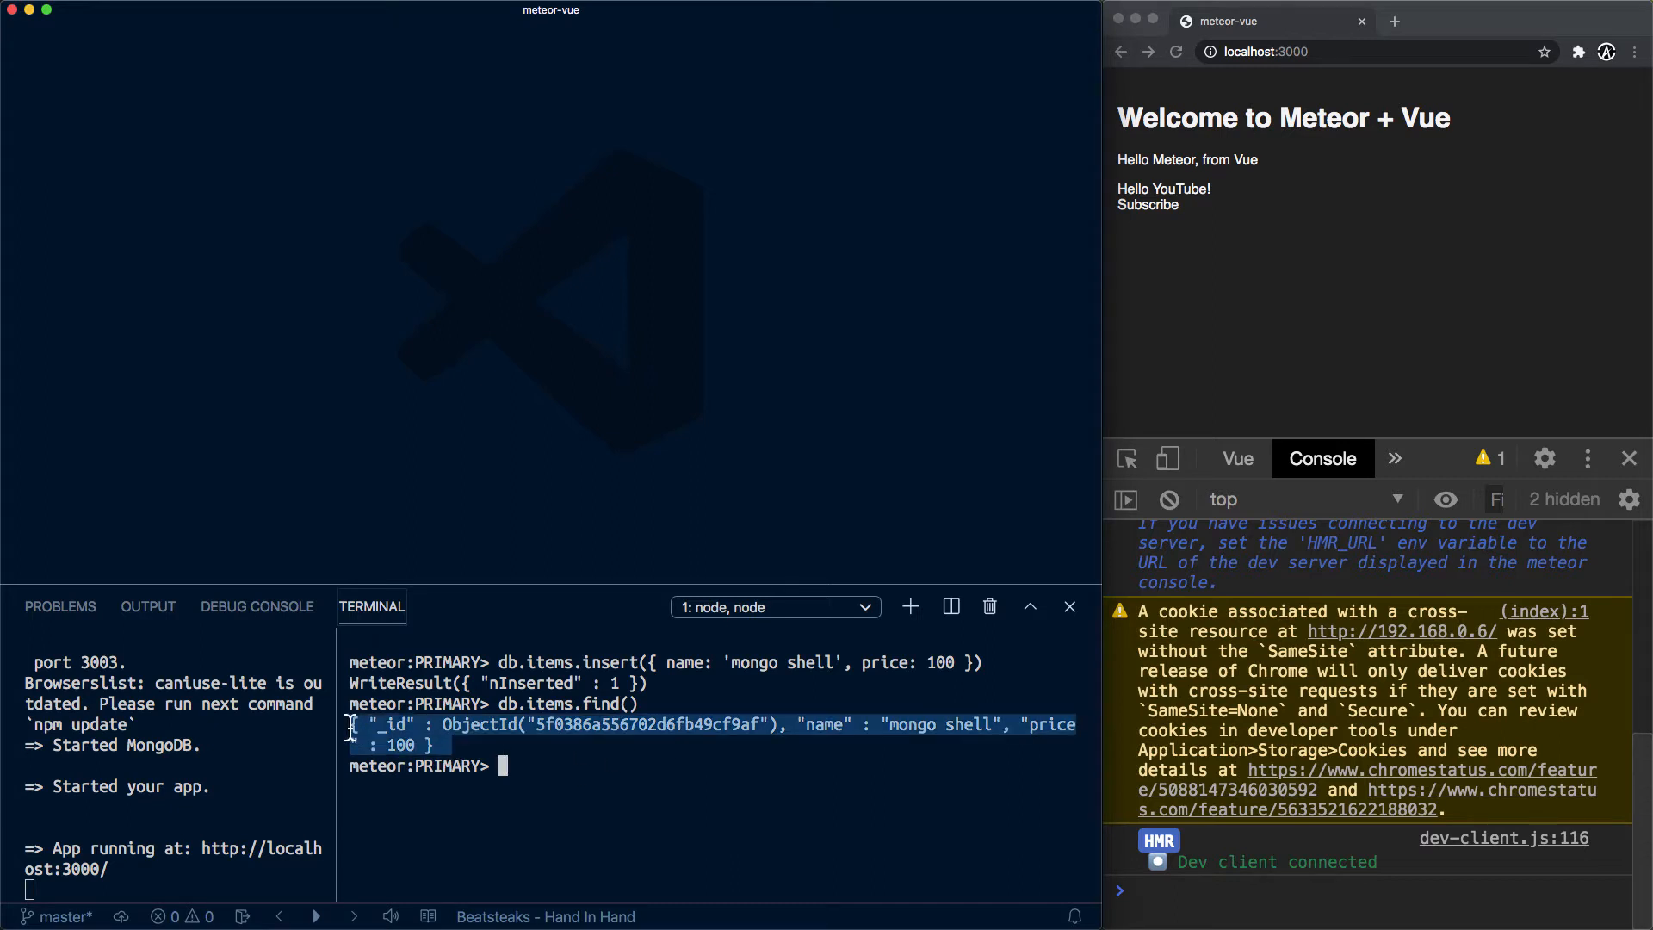
{"action": "left_click", "coordinate": [469, 751]}
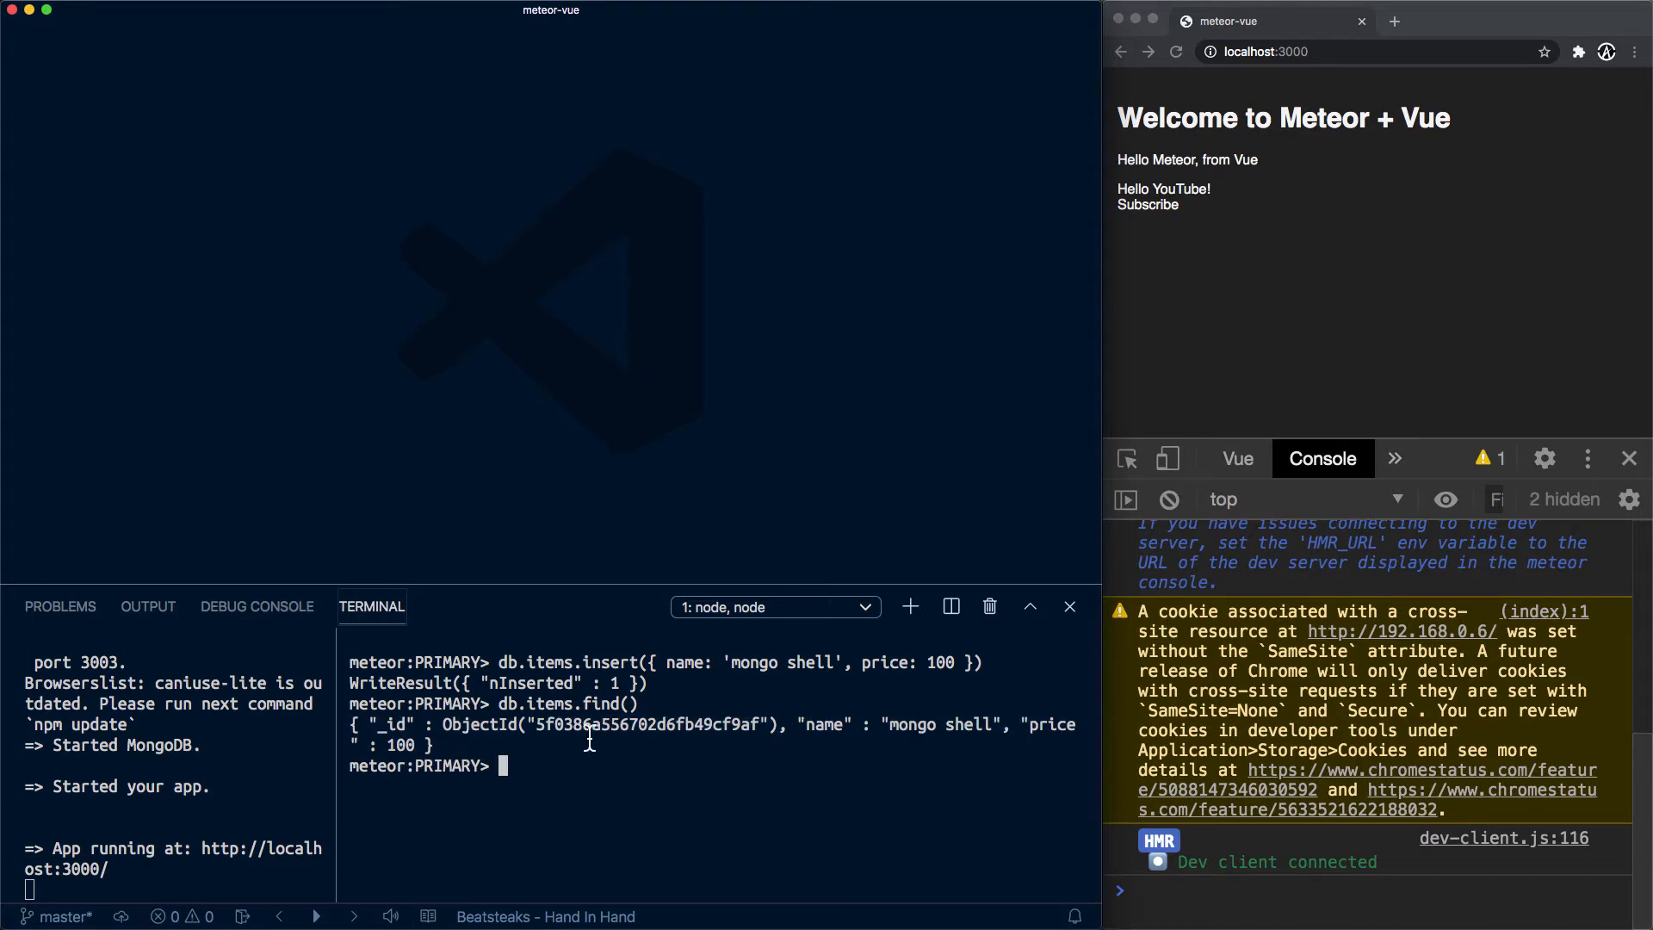
{"action": "triple_click", "coordinate": [436, 731]}
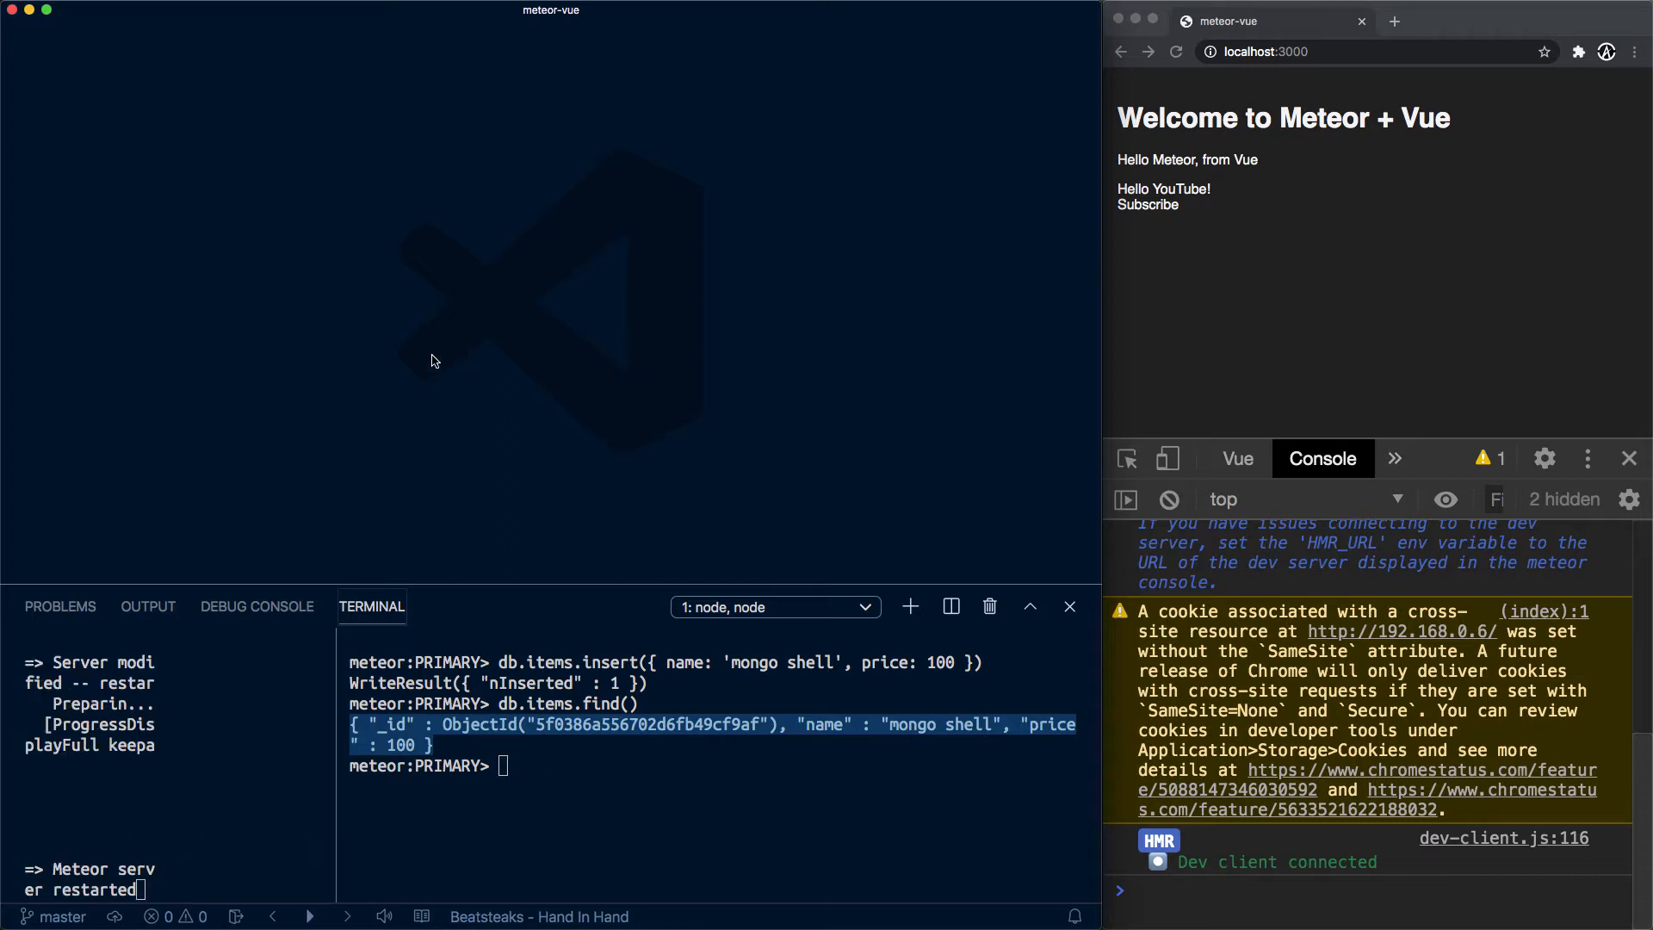
Create a new api folder under imports in the Explorer
{"action": "key", "text": "super+b"}
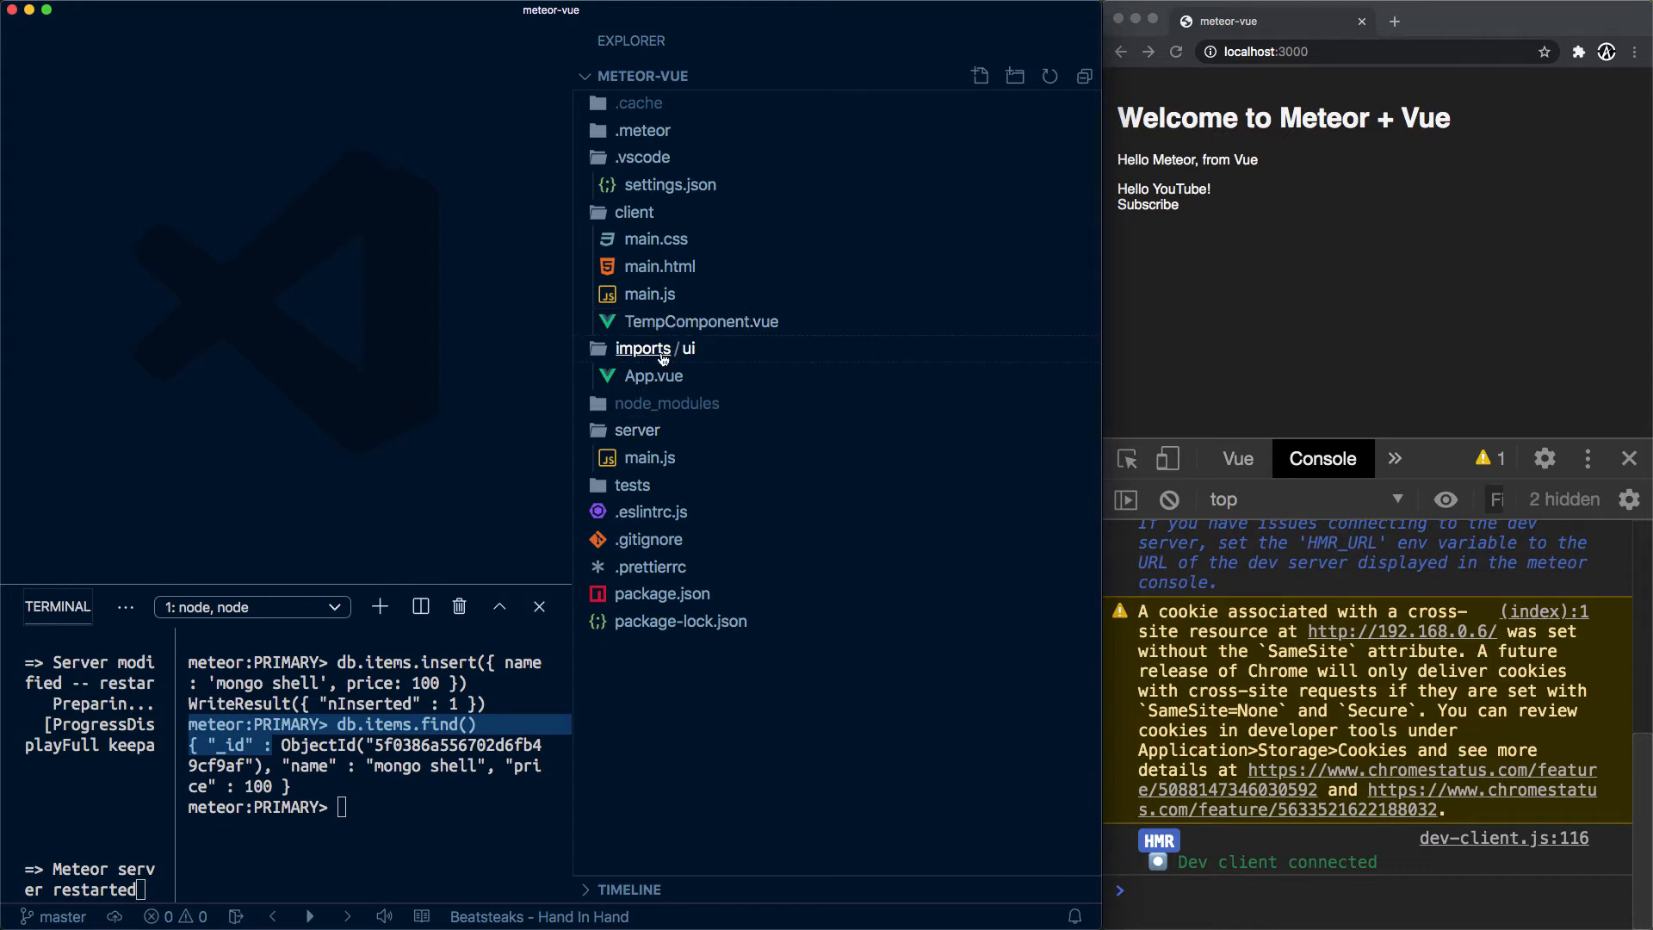
{"action": "right_click", "coordinate": [662, 360]}
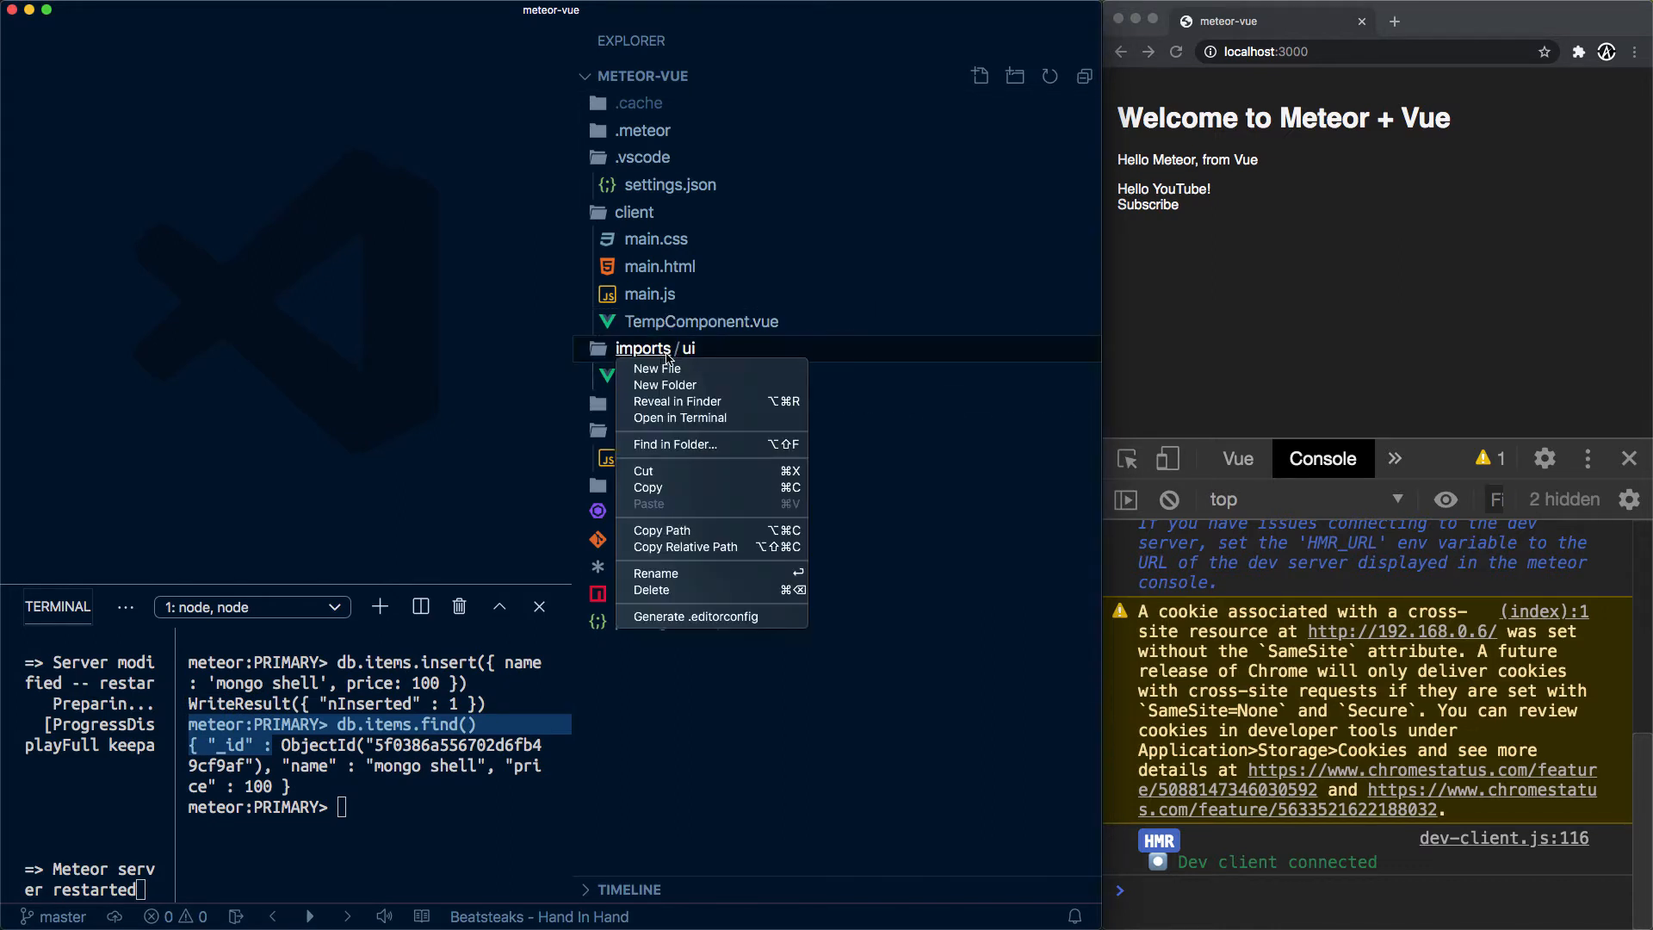
{"action": "left_click", "coordinate": [682, 387]}
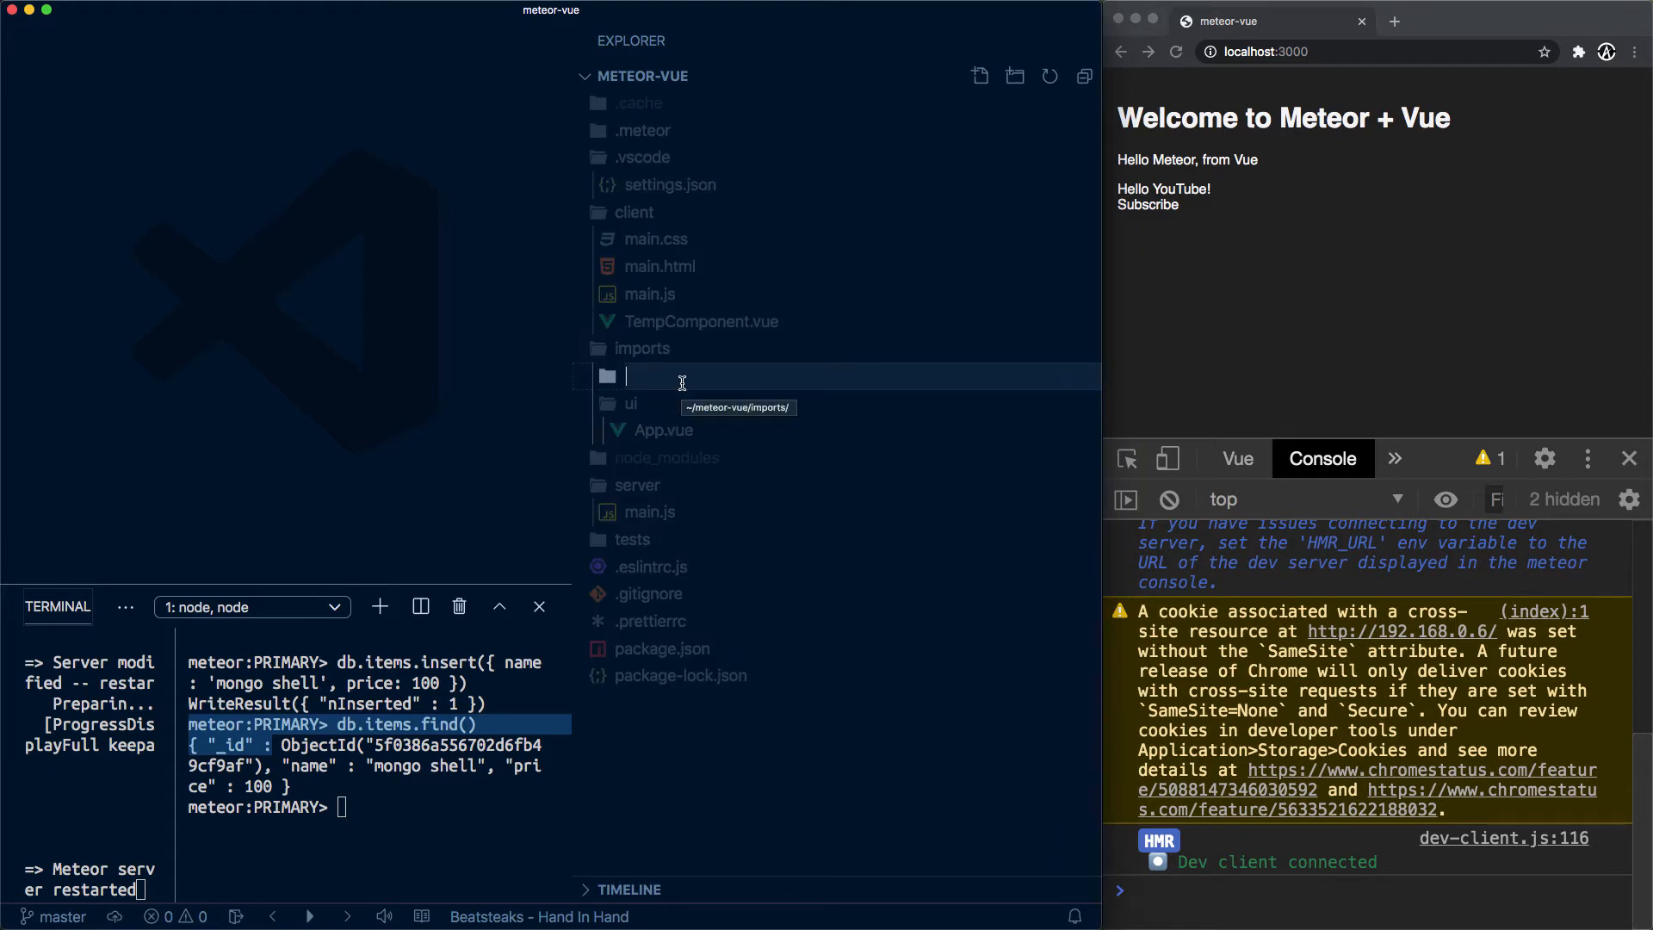
{"action": "type", "text": "api"}
{"action": "key", "text": "Return"}
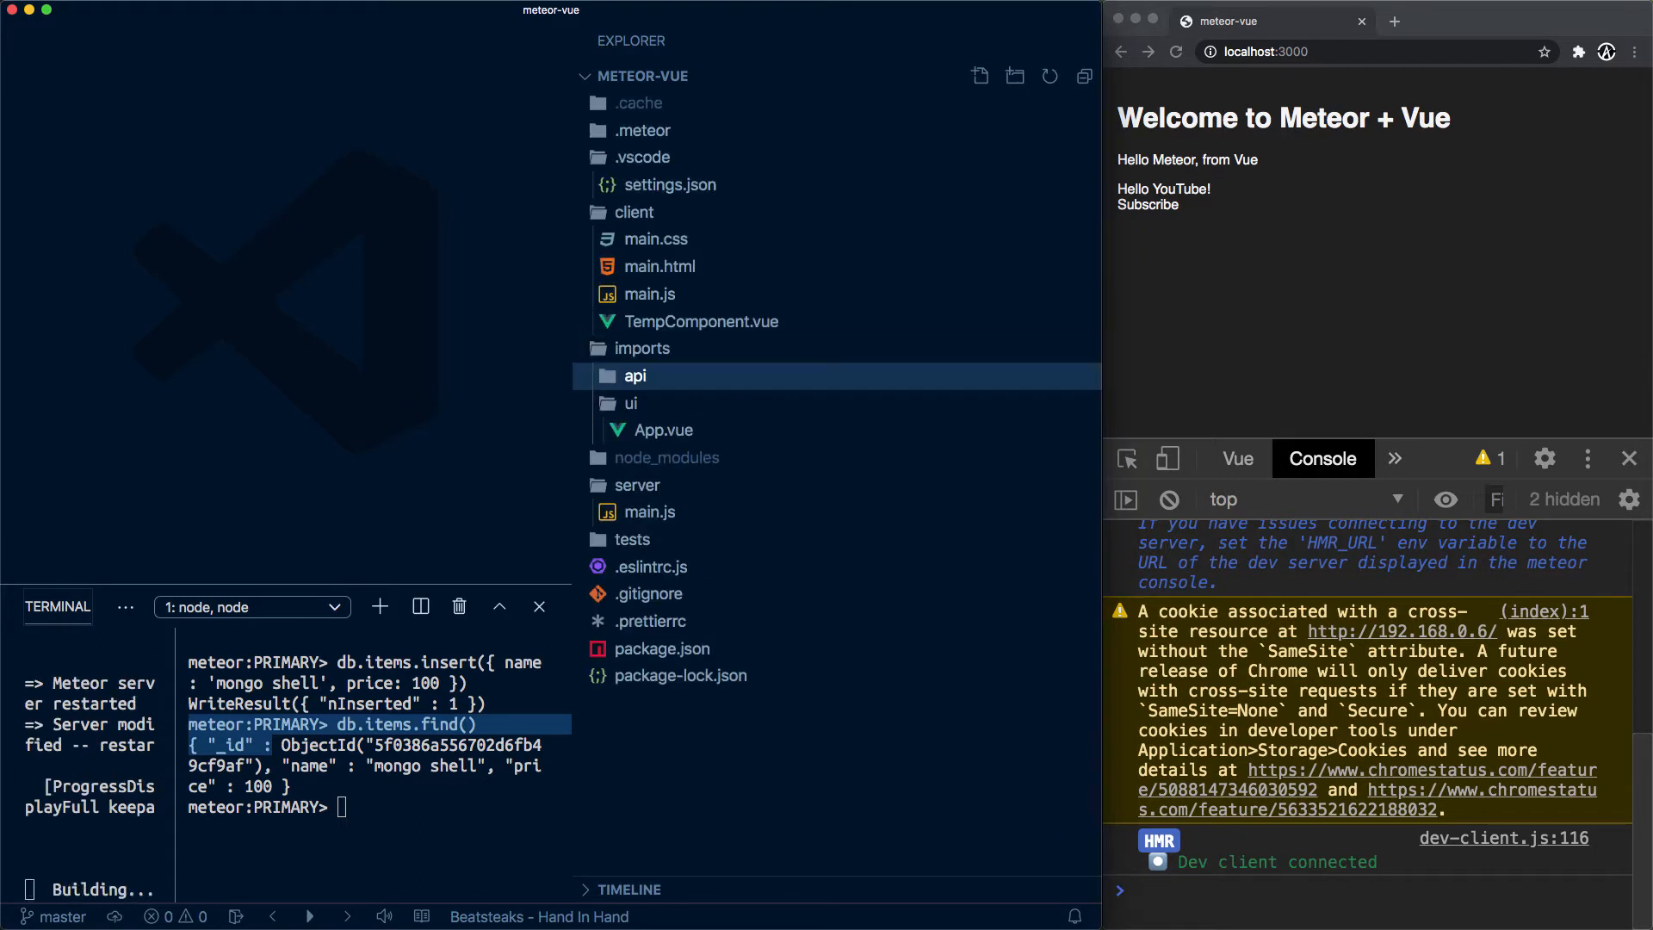
Create and open an empty items.js file inside the api folder
{"action": "right_click", "coordinate": [698, 379]}
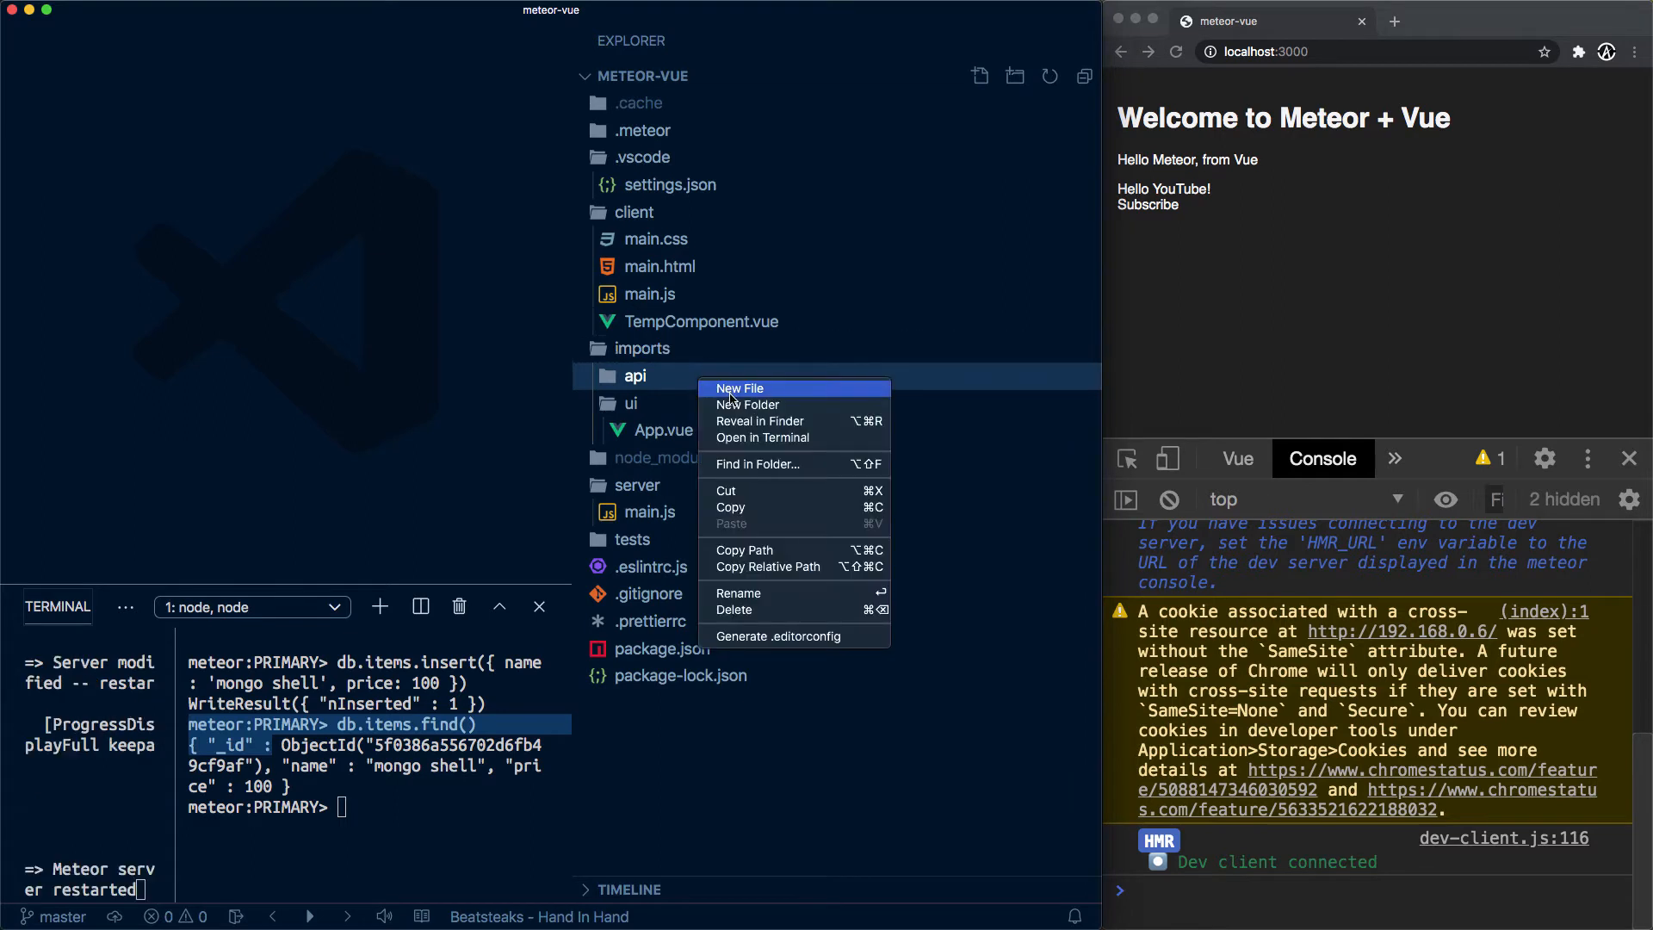
{"action": "left_click", "coordinate": [730, 390]}
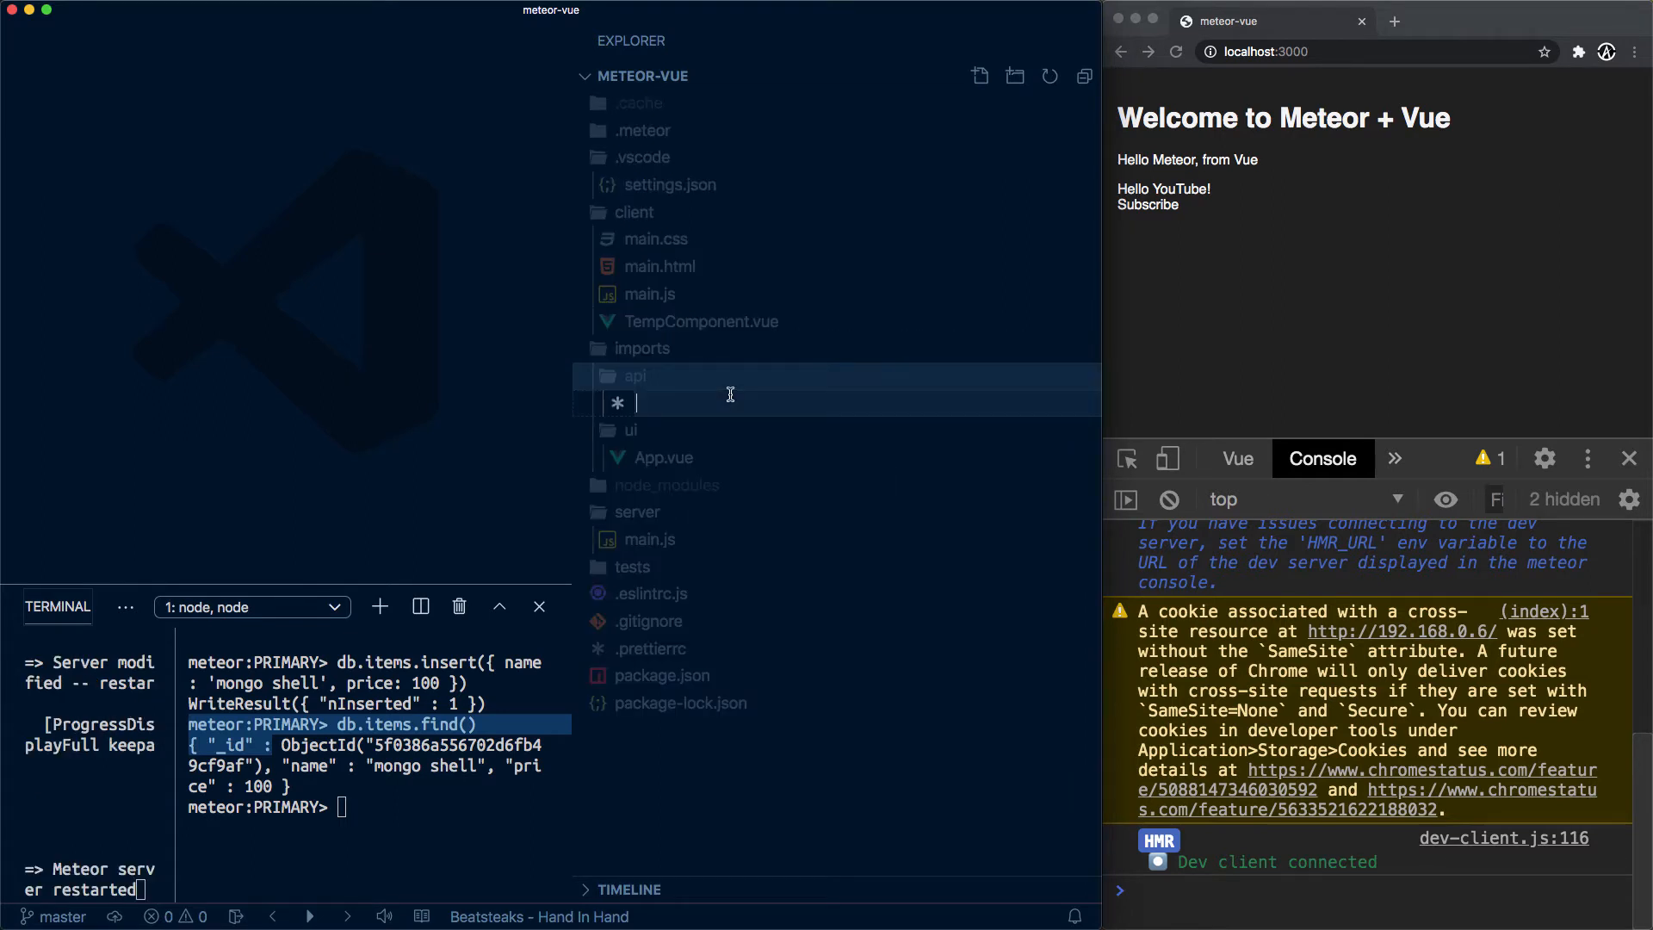
{"action": "type", "text": "item"}
{"action": "type", "text": "s.js"}
{"action": "key", "text": "Return"}
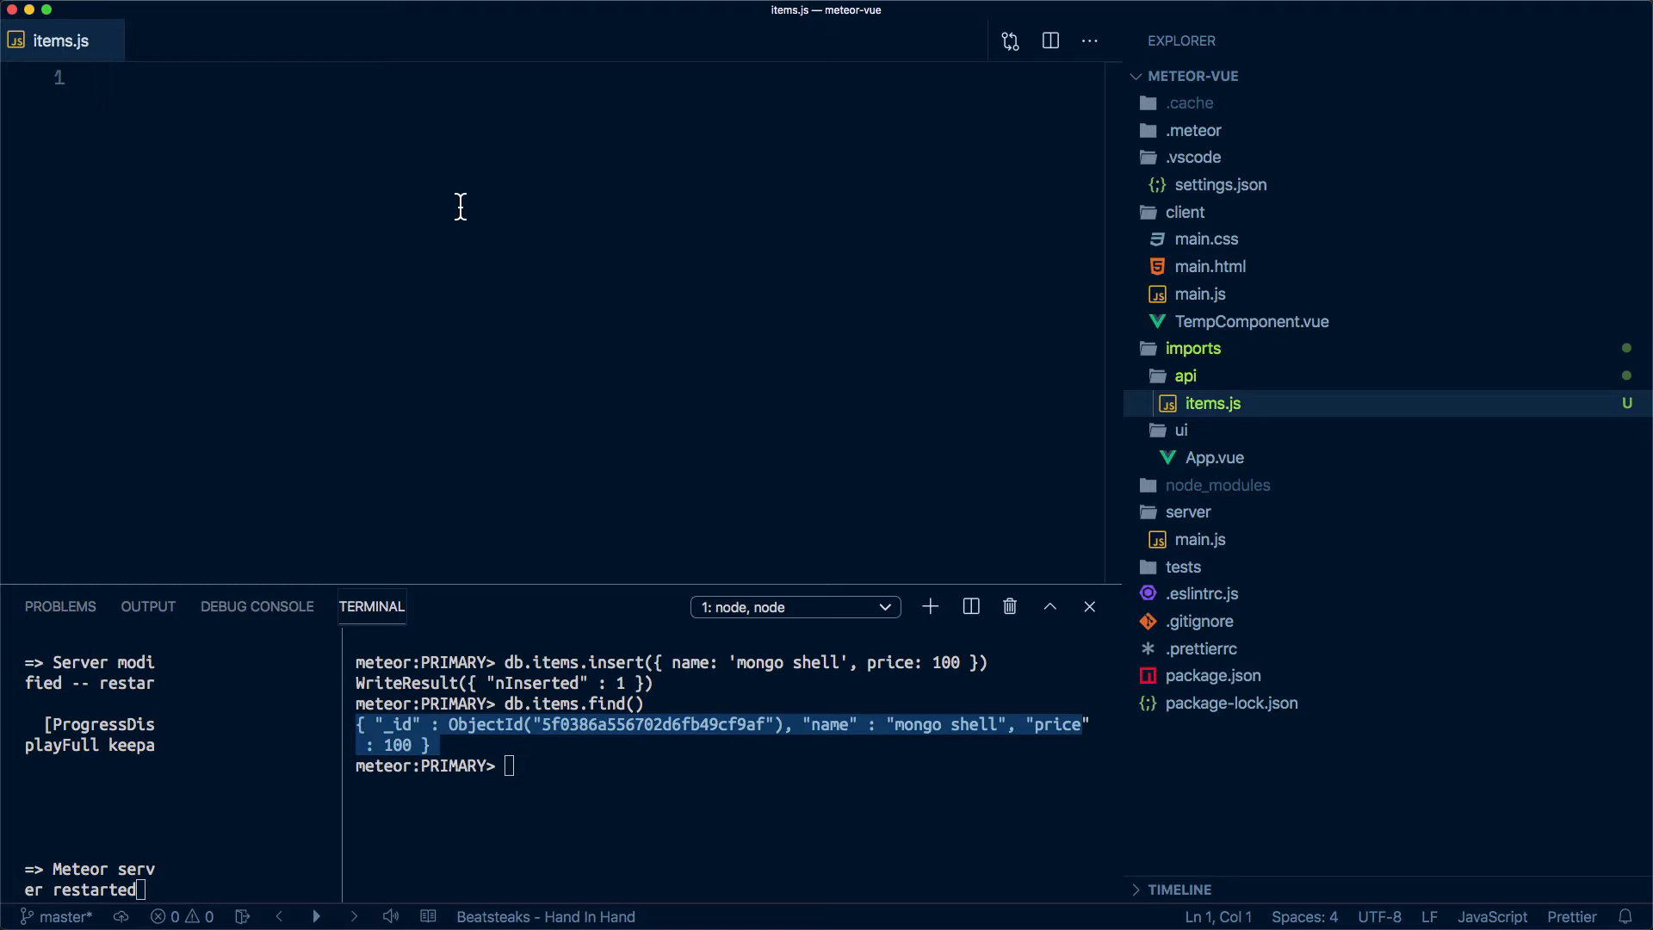
{"action": "type", "text": "import"}
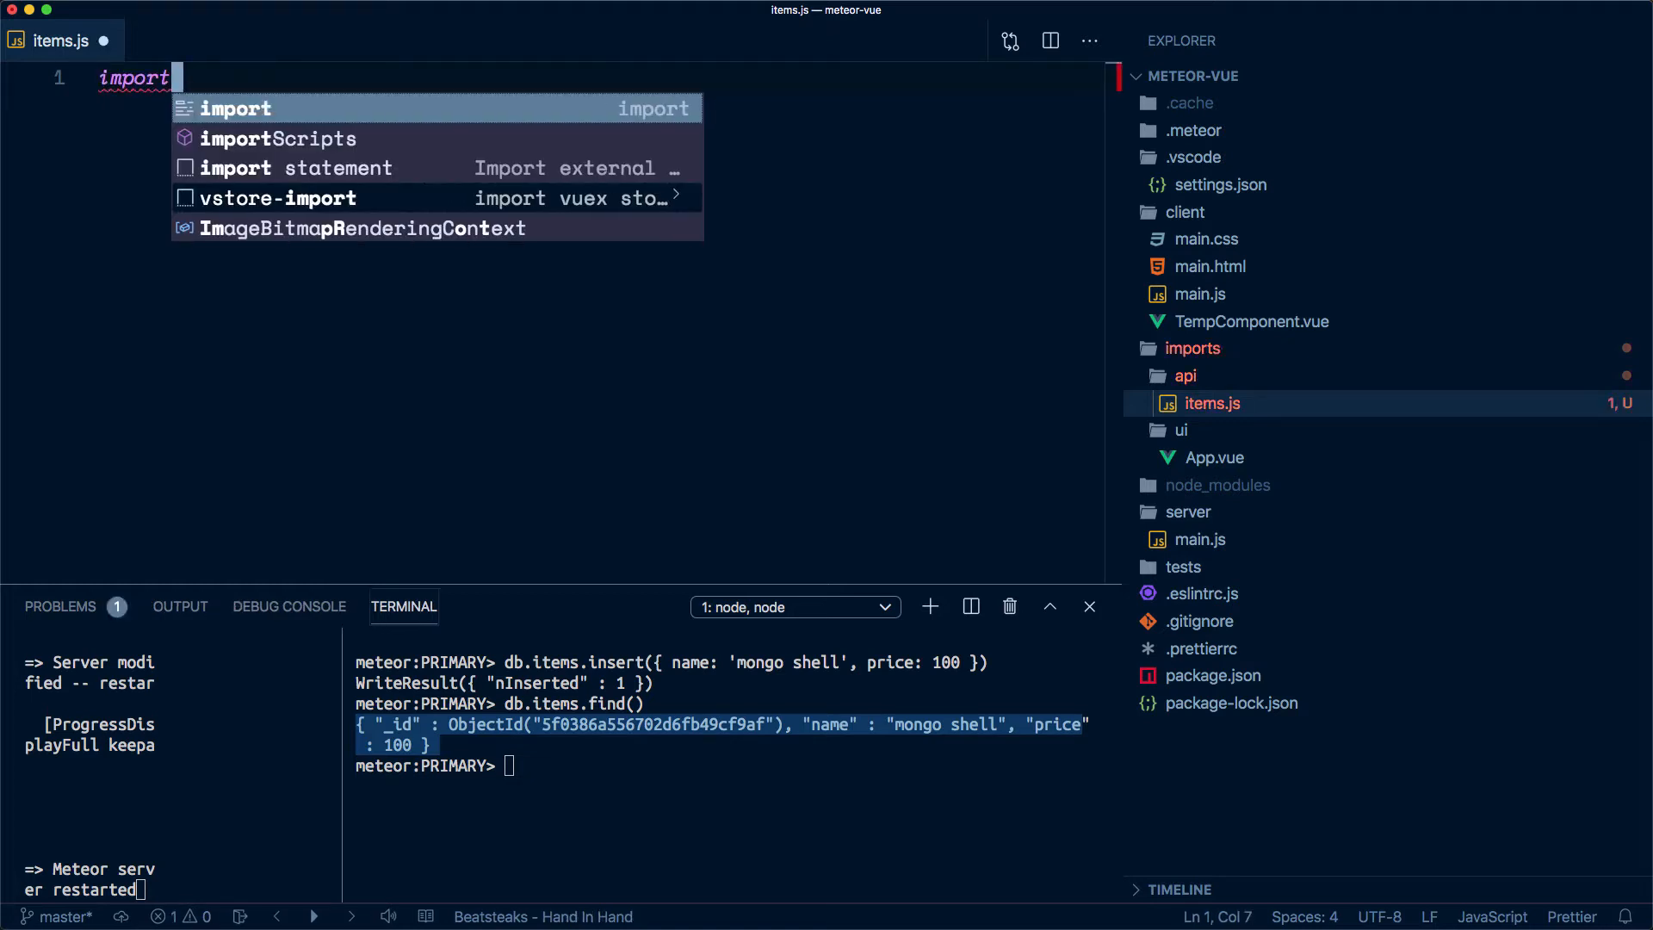
Import Mongo from 'meteor/mongo' at the top of items.js
{"action": "key", "text": "Down"}
{"action": "key", "text": "Down"}
{"action": "key", "text": "Return"}
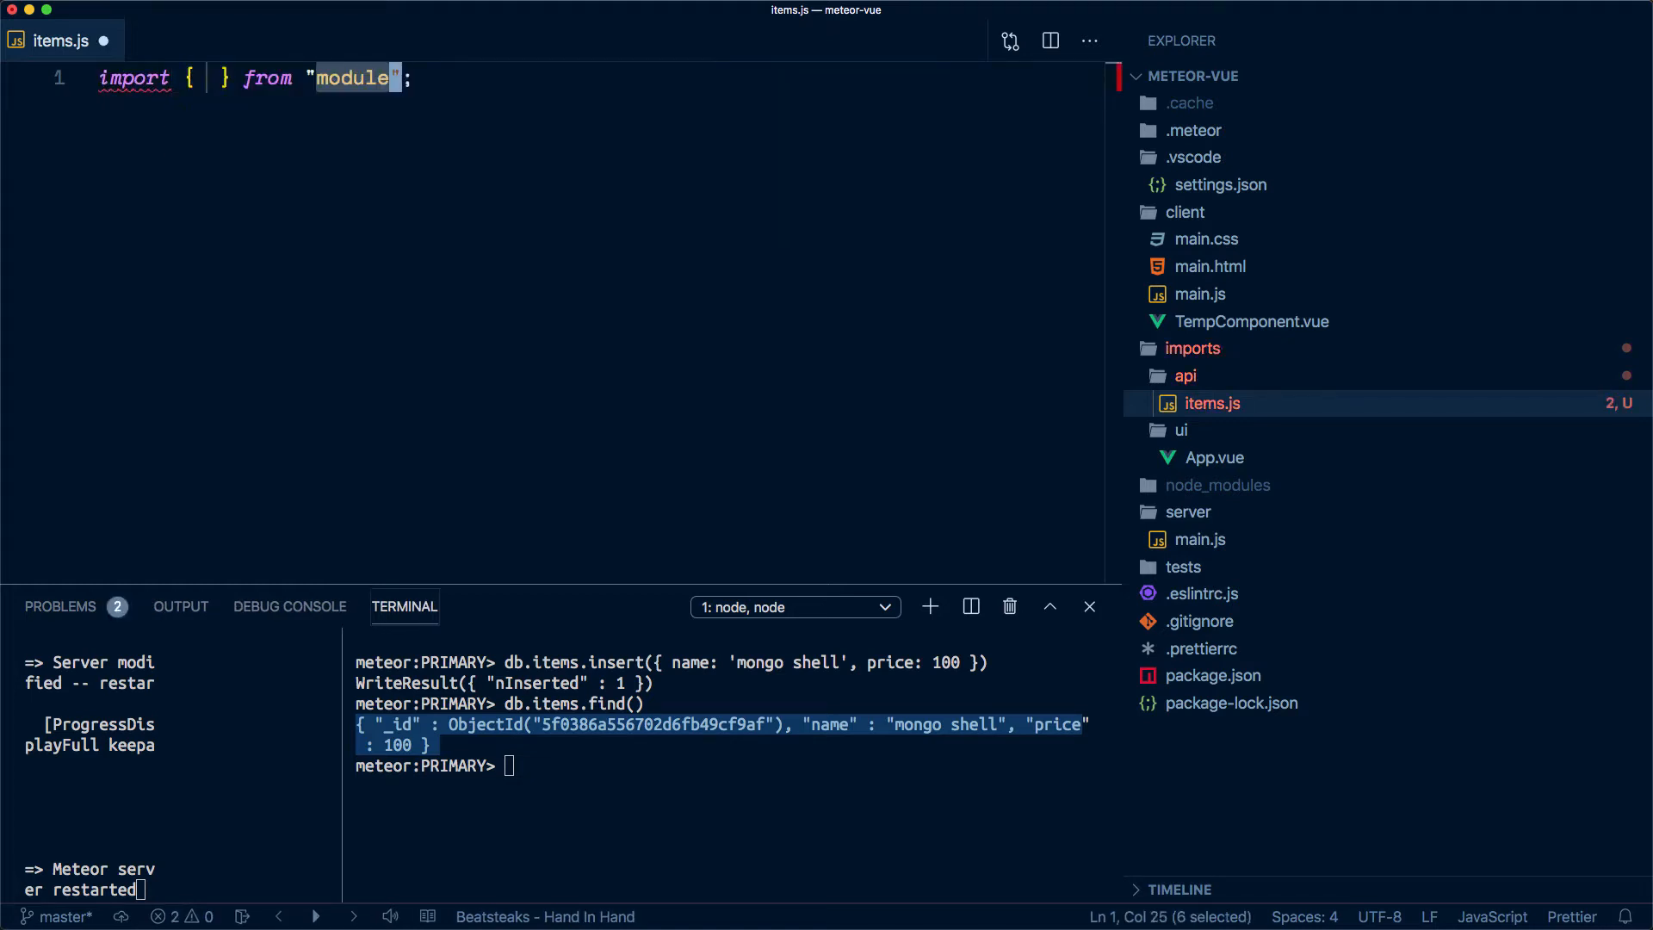
{"action": "type", "text": "meteor"}
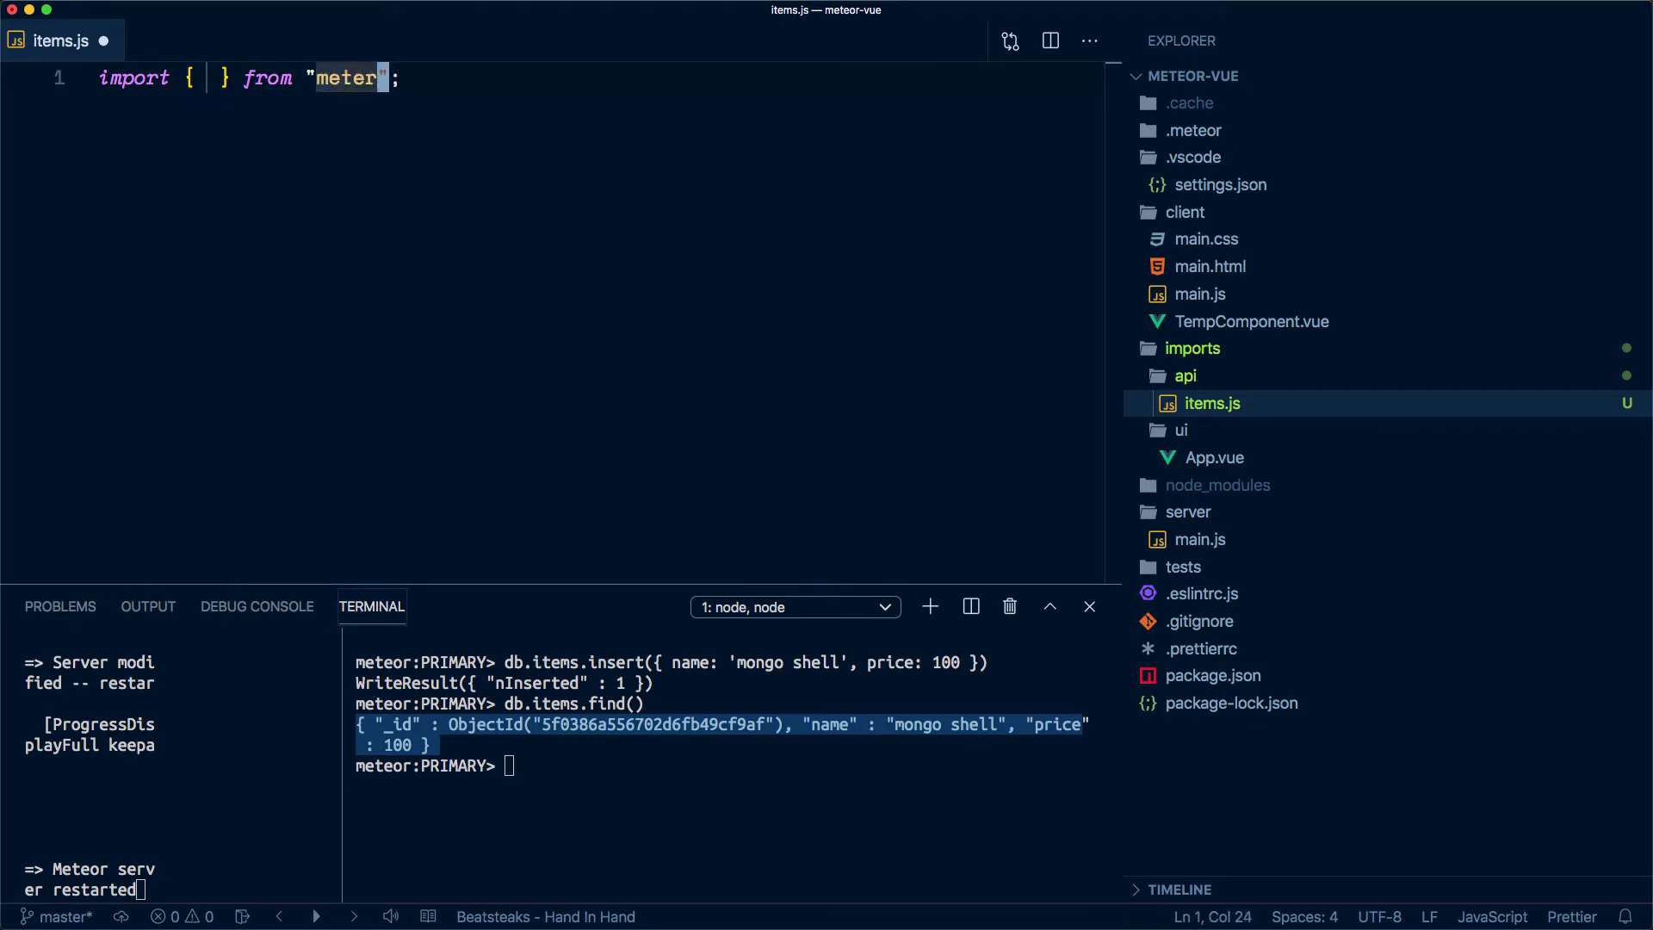
{"action": "type", "text": "/"}
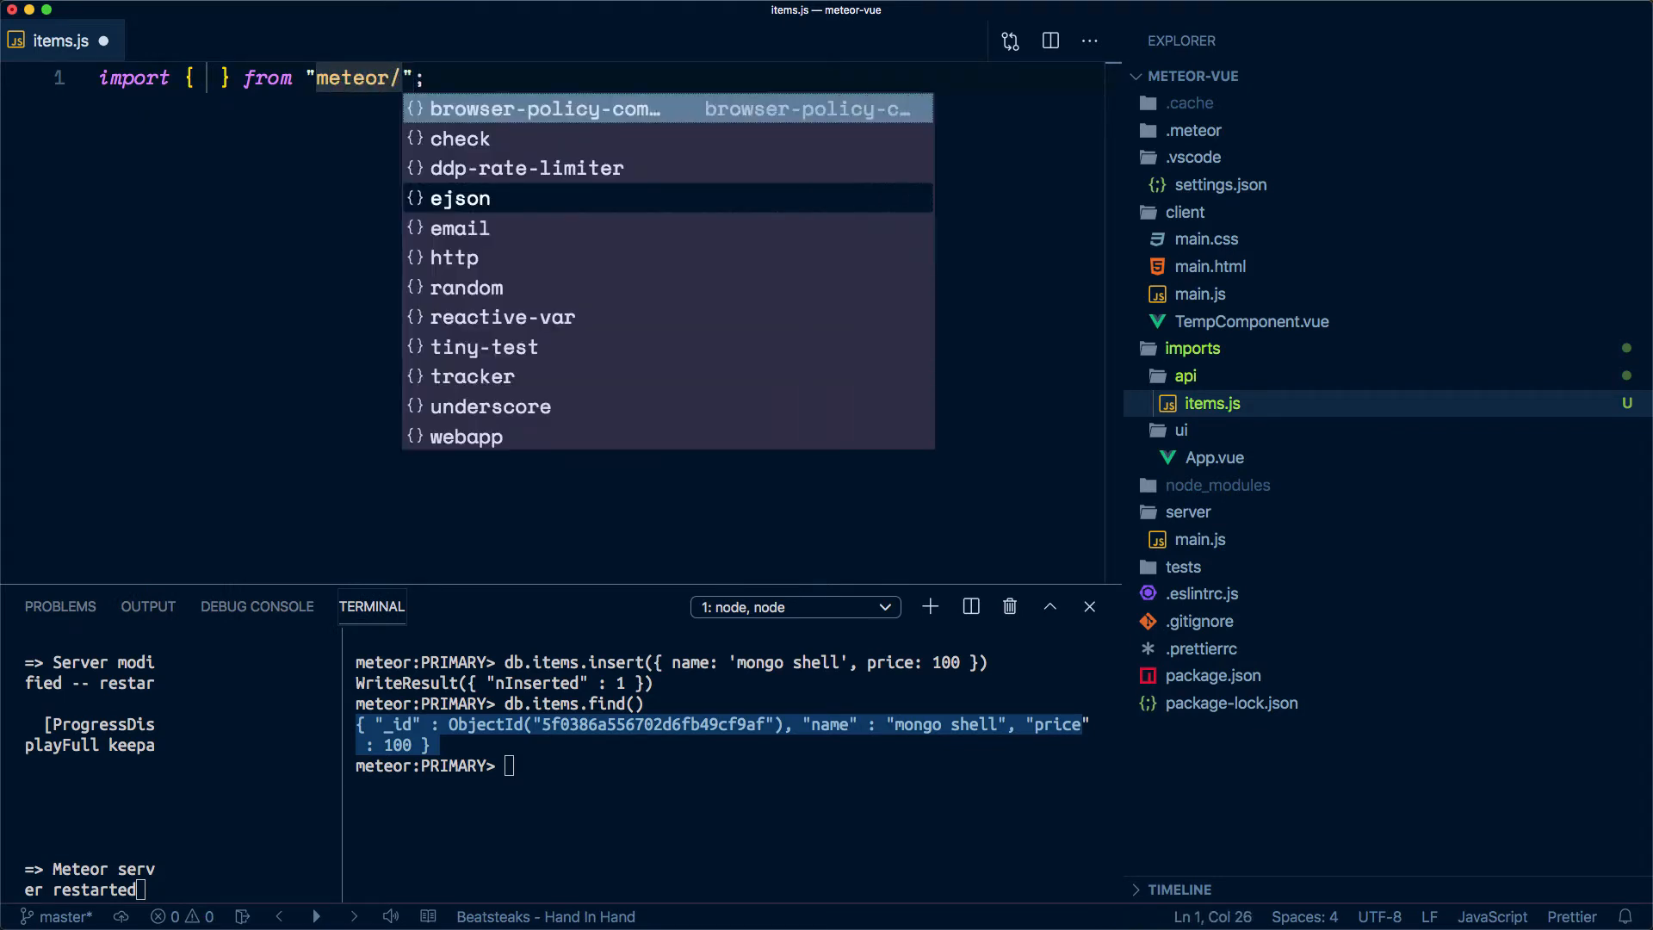
{"action": "type", "text": "mongo"}
{"action": "key", "text": "Tab"}
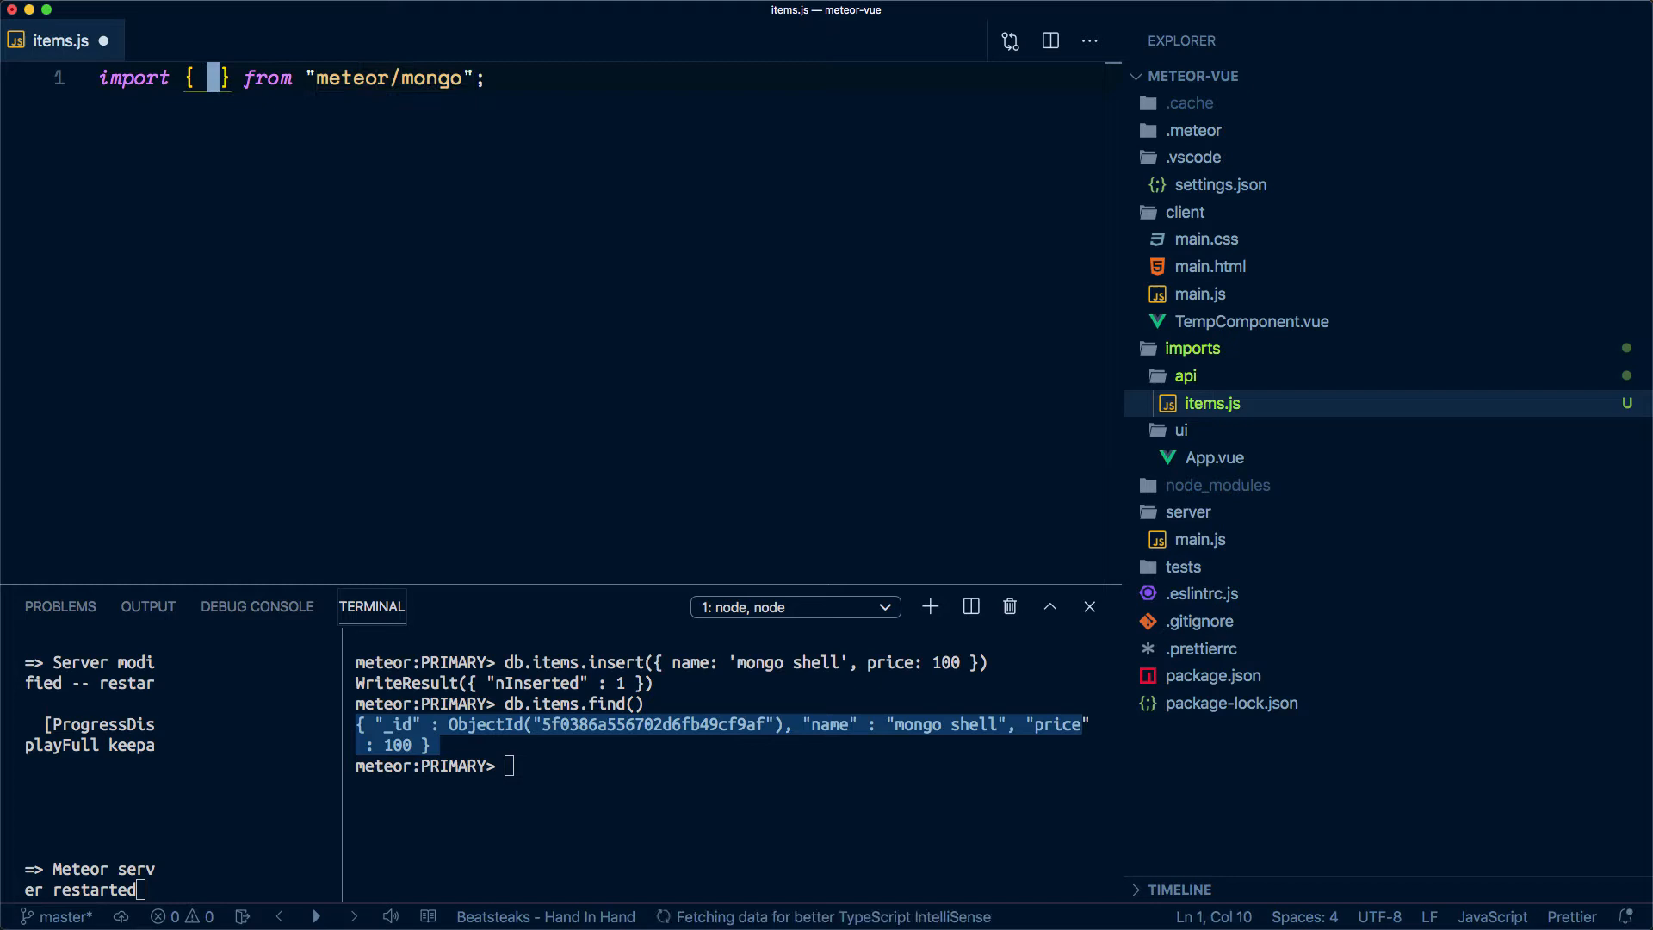
{"action": "type", "text": "Mongo"}
{"action": "key", "text": "Tab"}
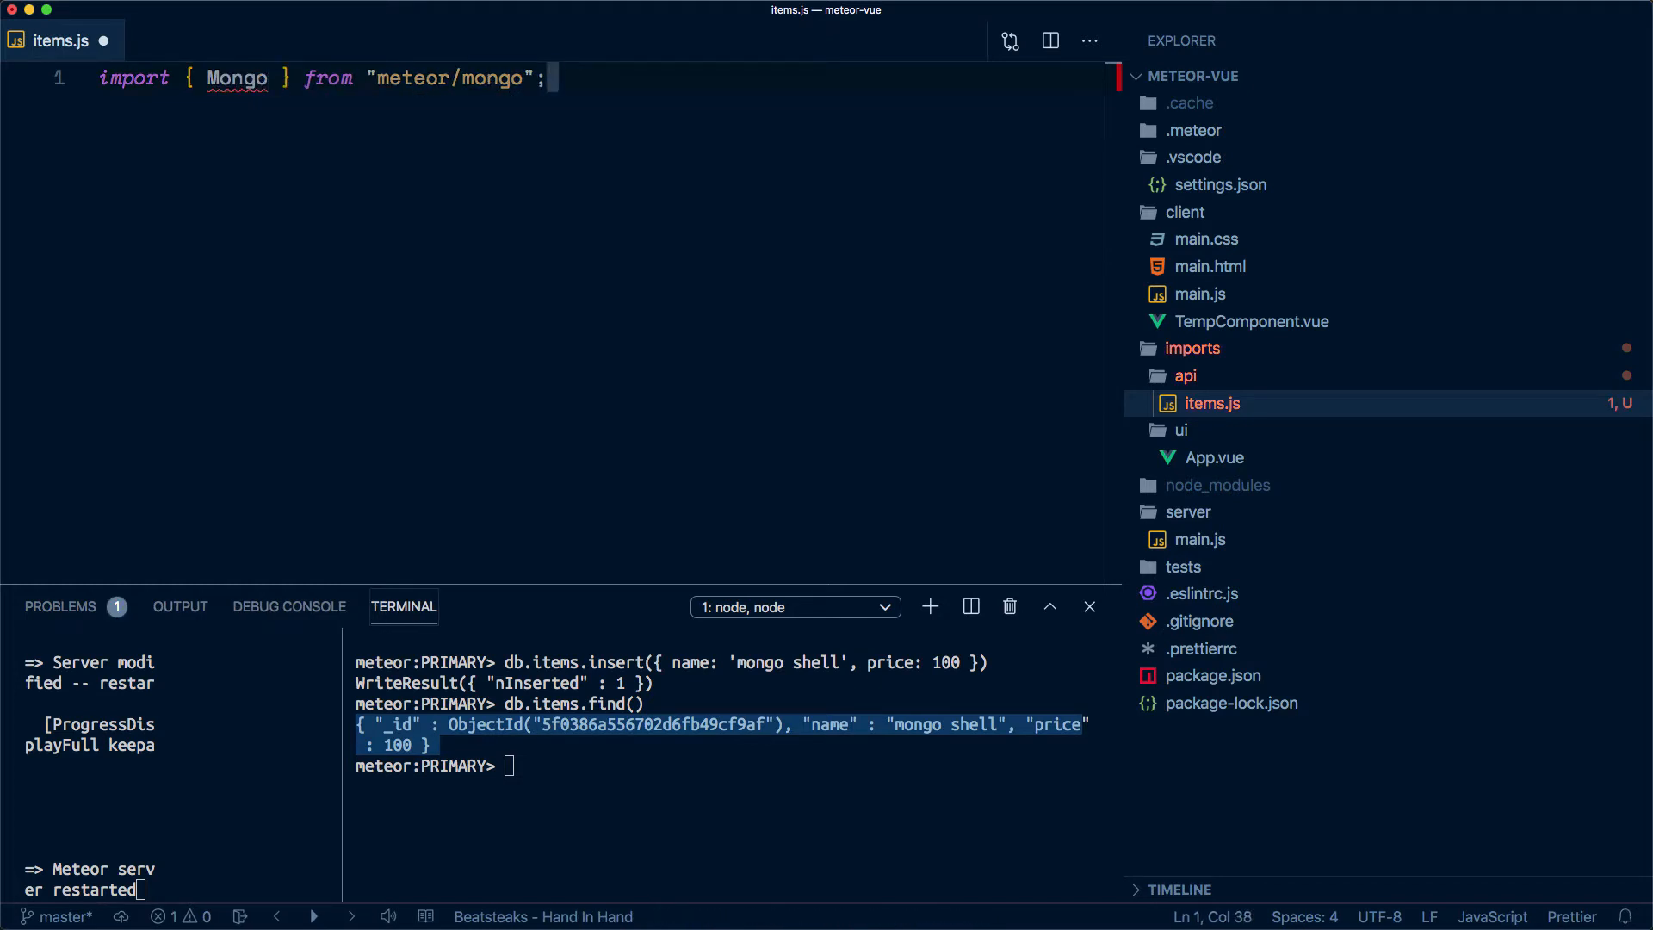
{"action": "key", "text": "Return"}
{"action": "key", "text": "Return"}
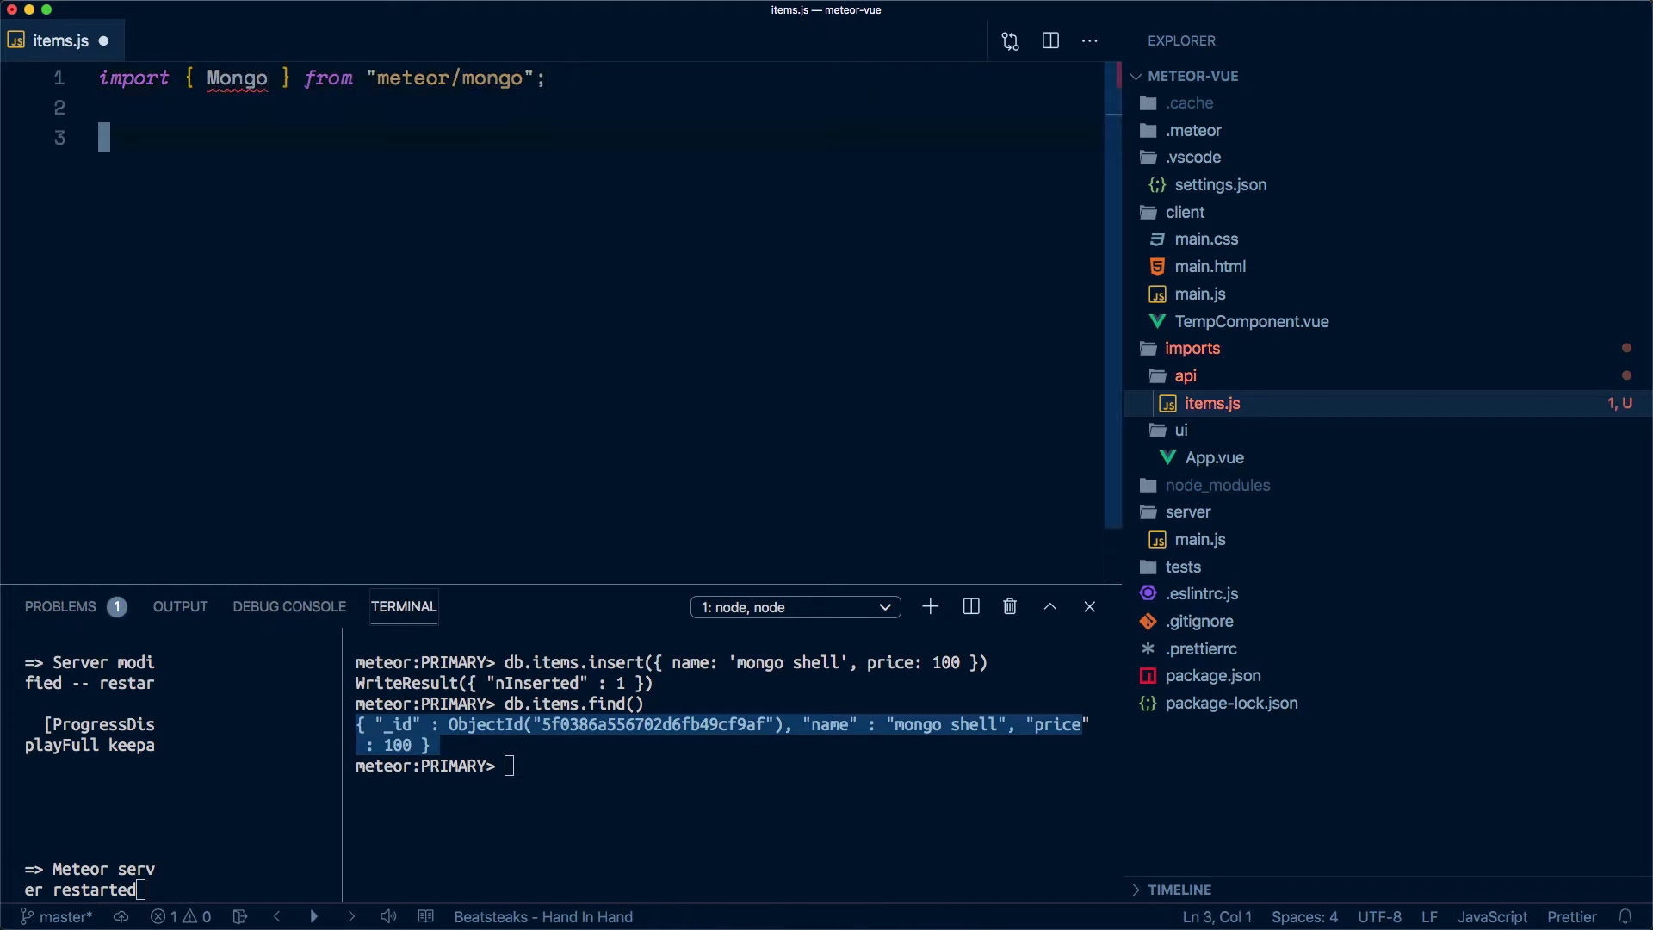
{"action": "type", "text": "export cons"}
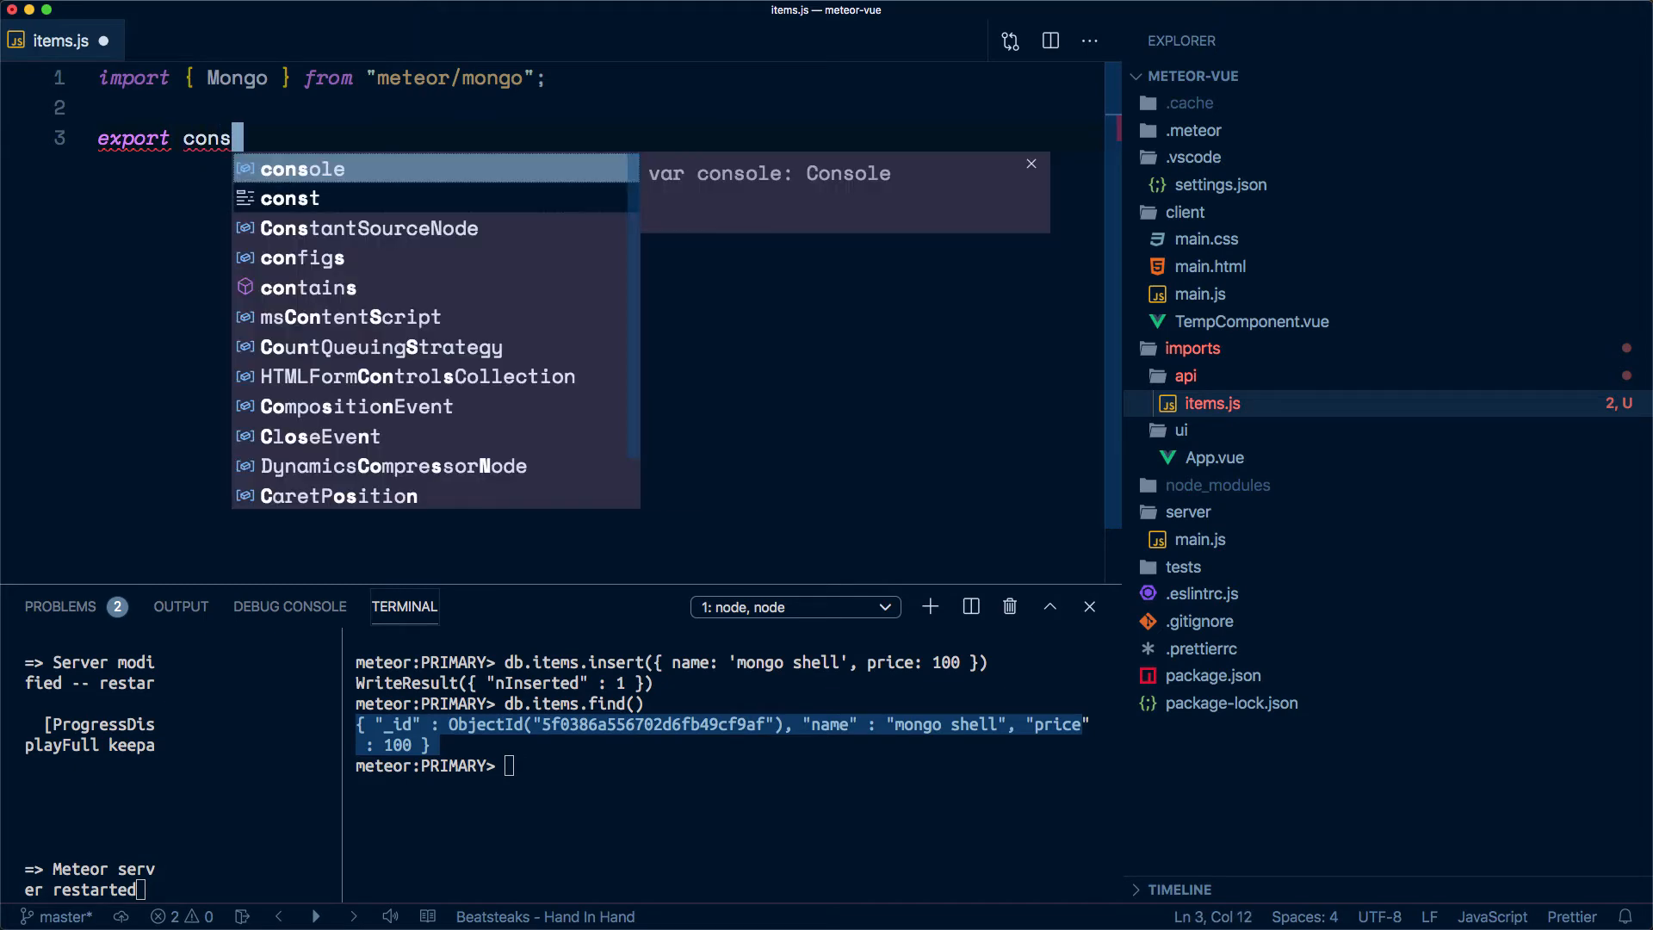
{"action": "type", "text": "t "}
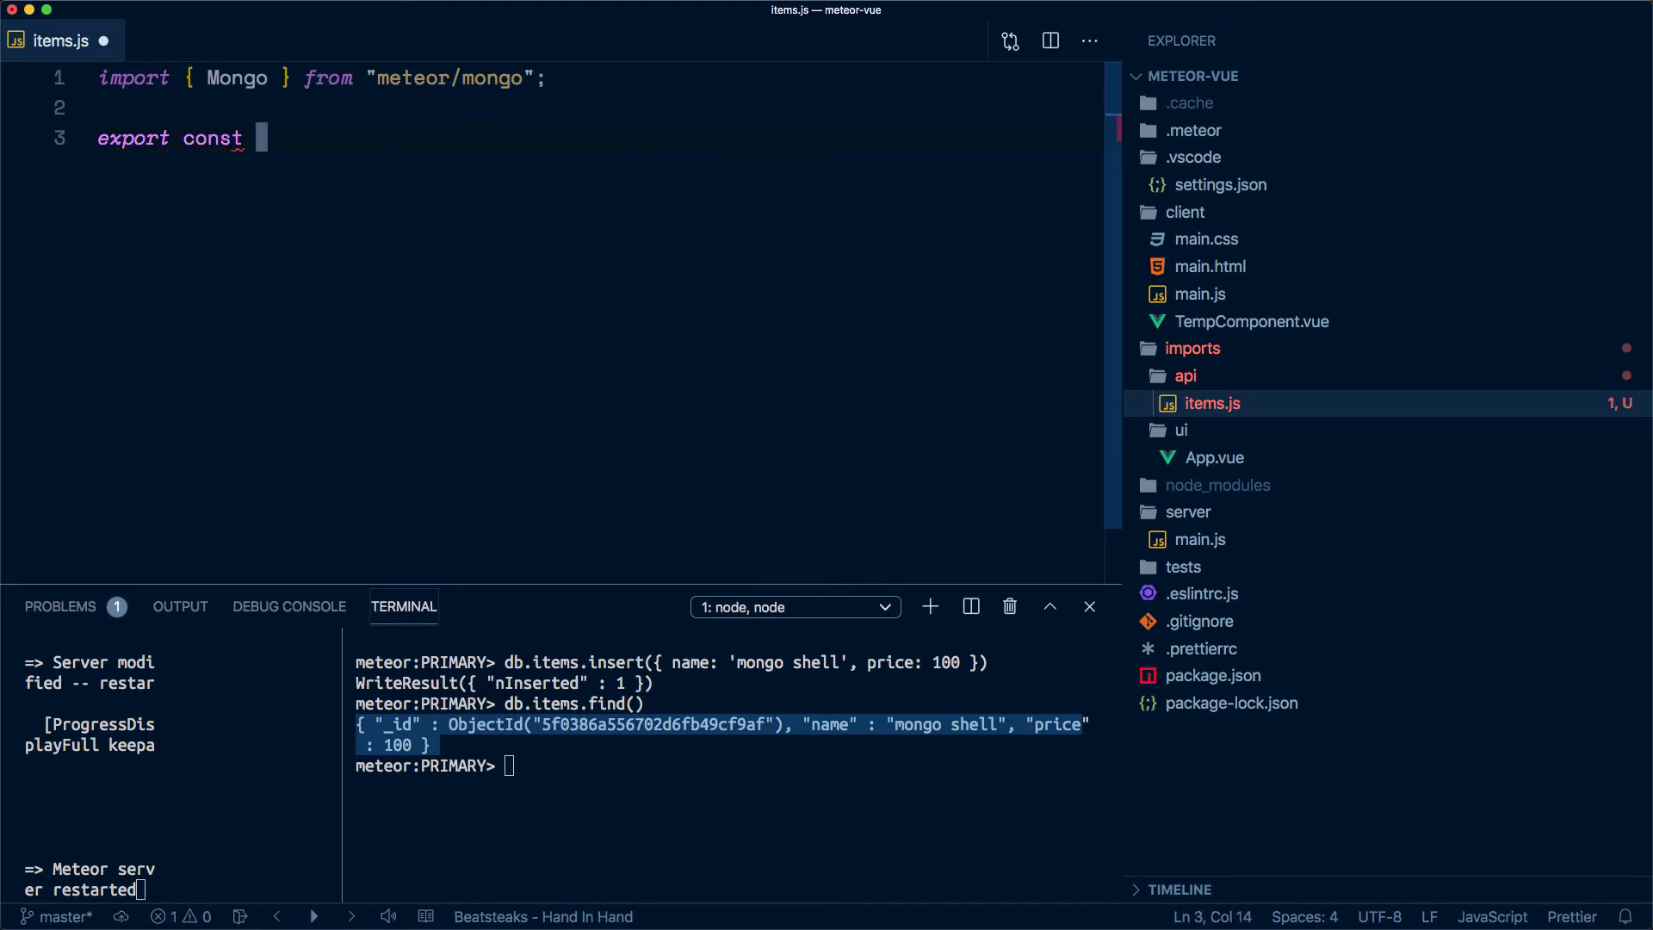
{"action": "type", "text": "Items"}
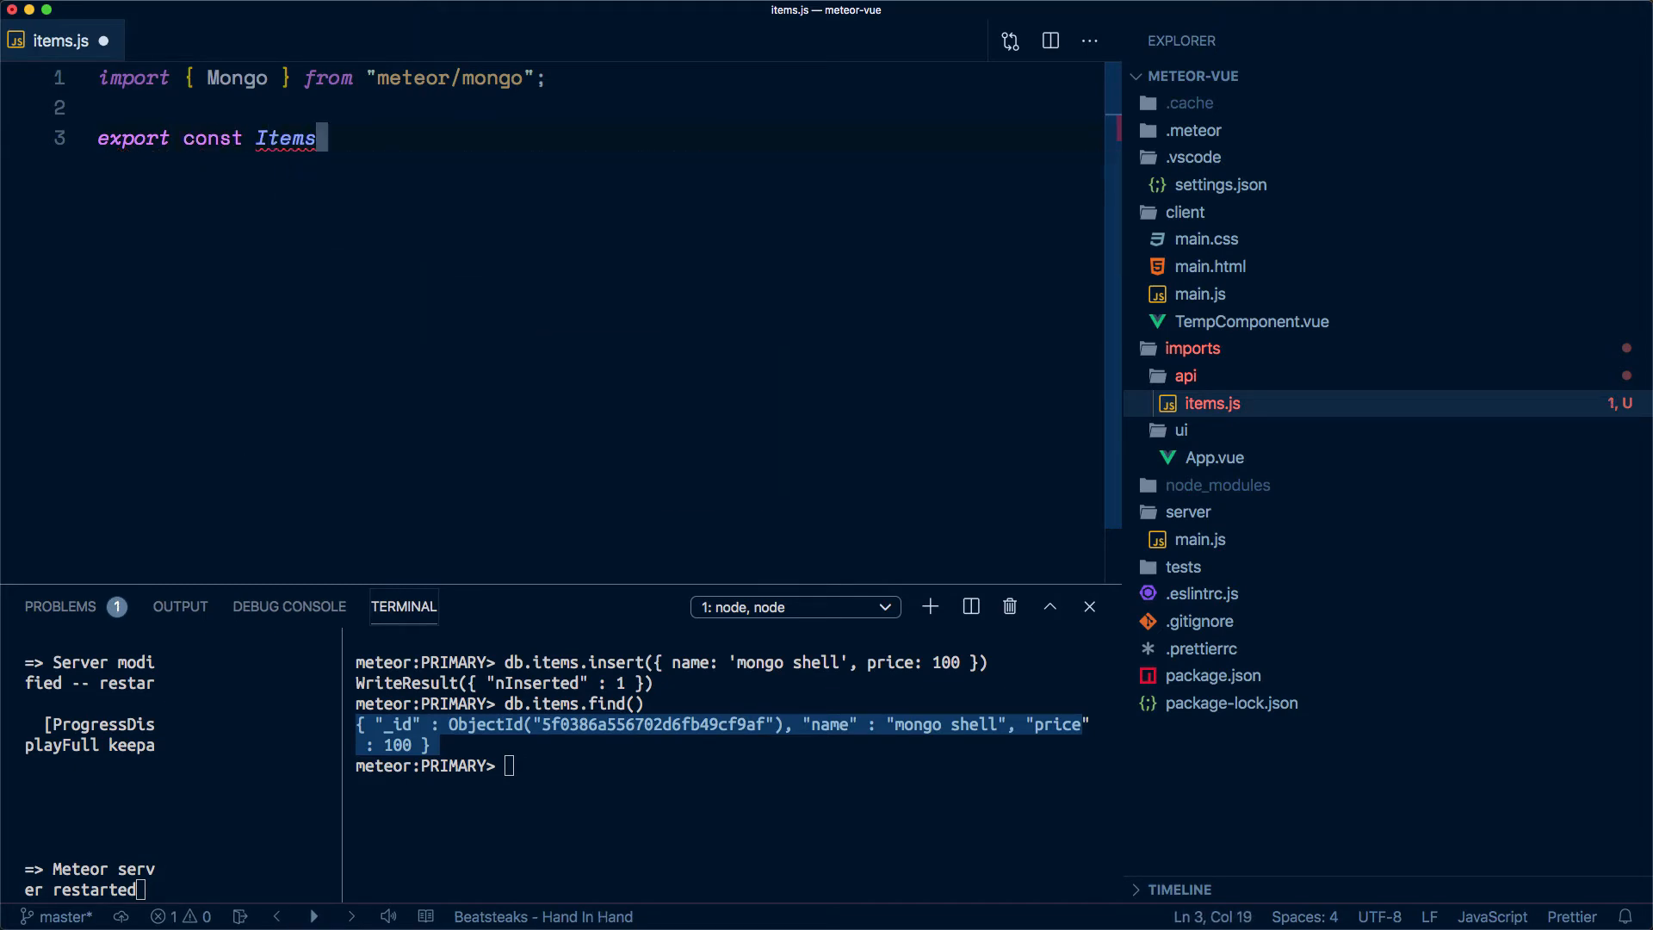
{"action": "type", "text": " = new "}
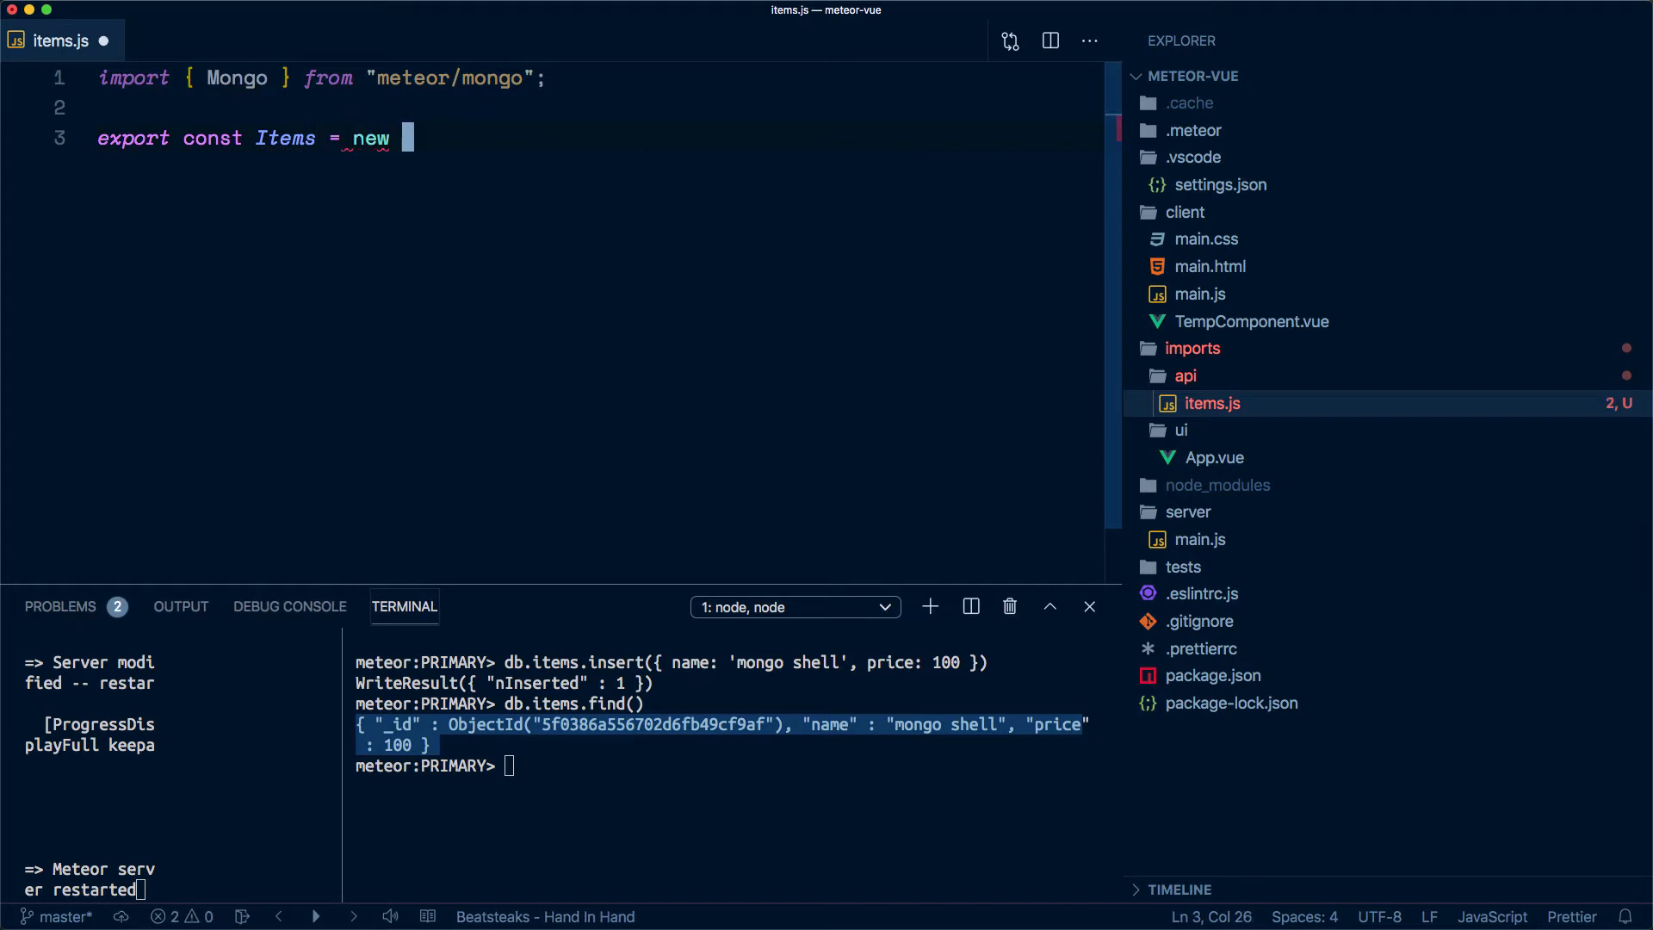
{"action": "type", "text": "Mongo."}
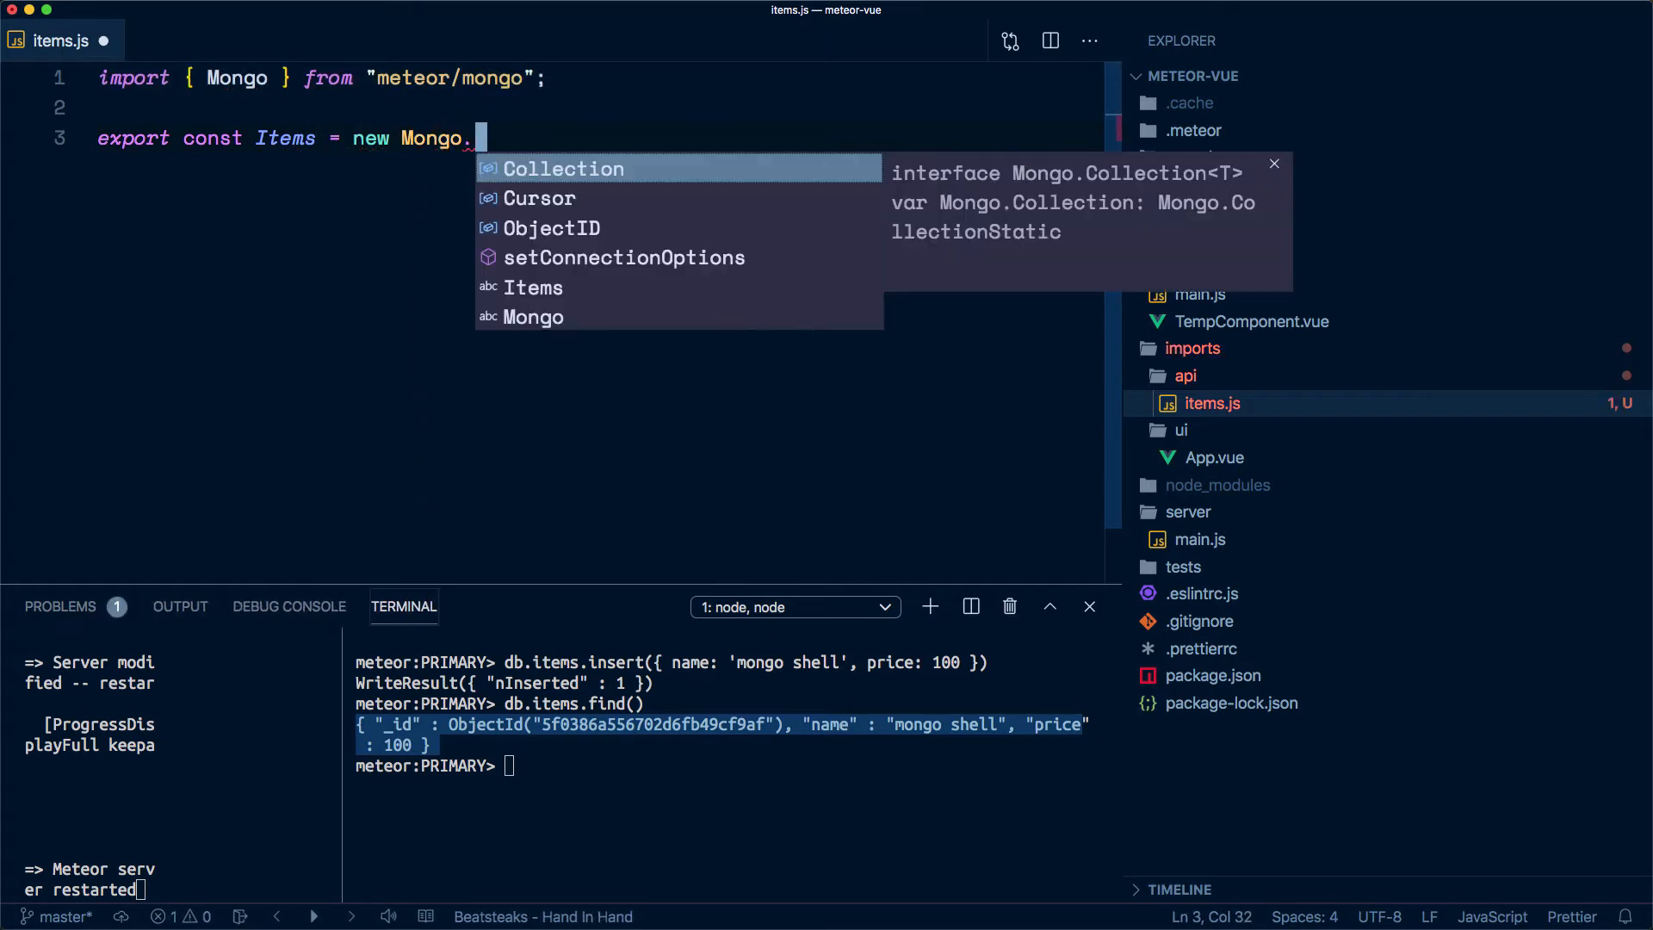
{"action": "type", "text": "co"}
Export const Items = new Mongo.Collection('items') and save items.js
{"action": "key", "text": "Return"}
{"action": "type", "text": "('ite"}
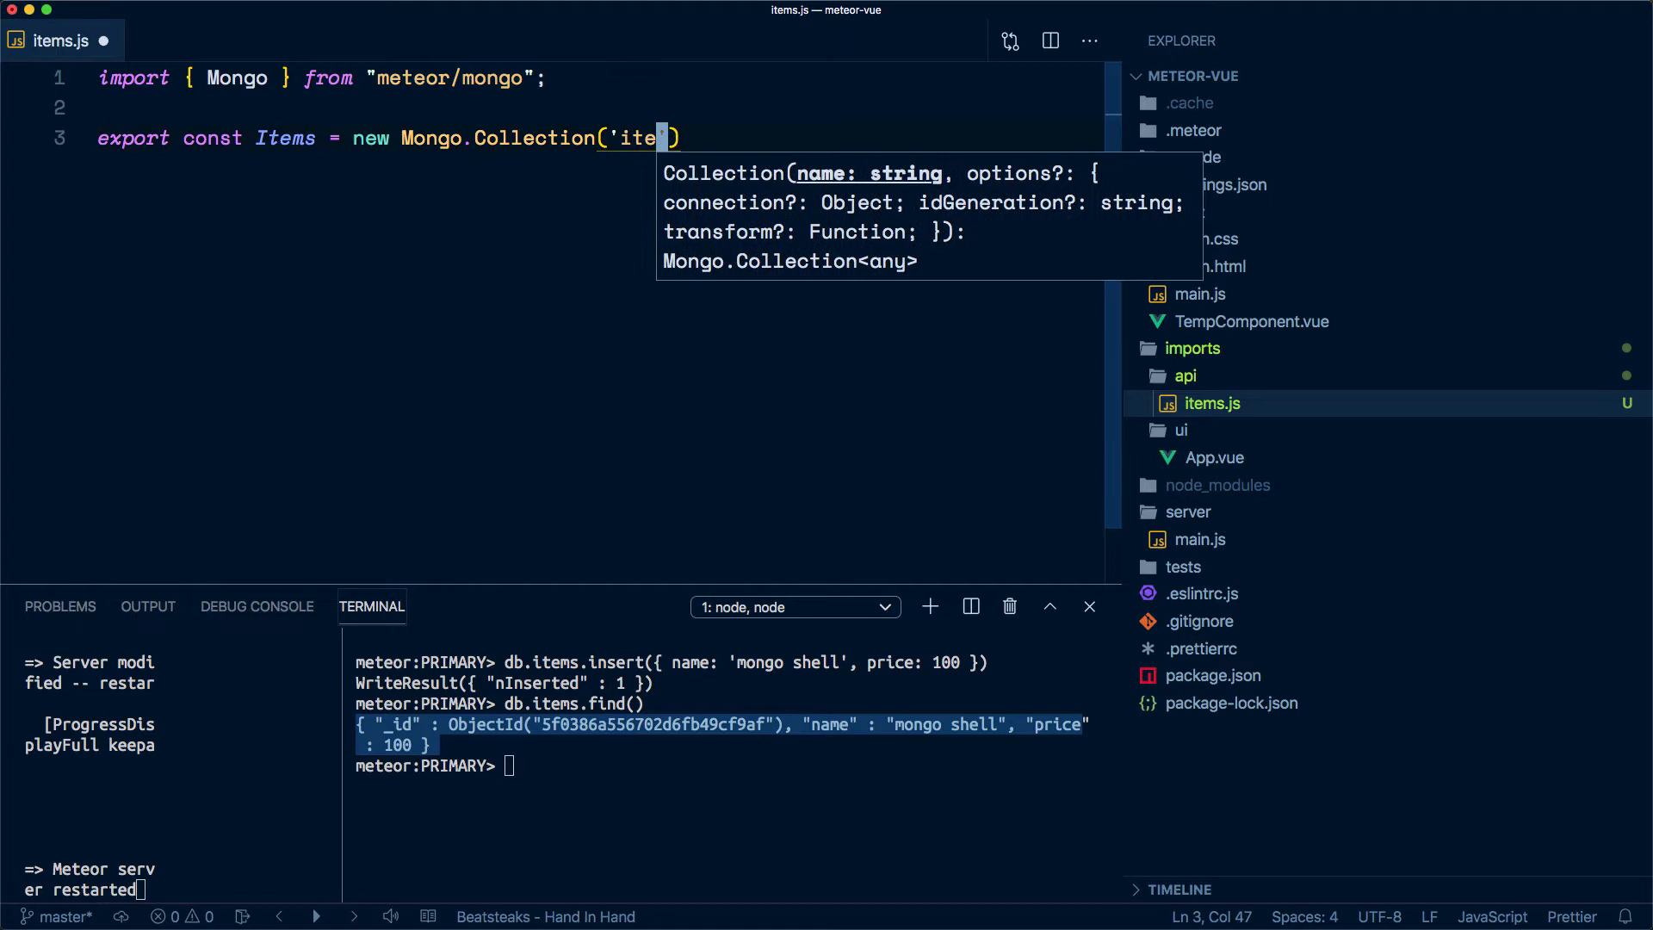
{"action": "type", "text": "ms"}
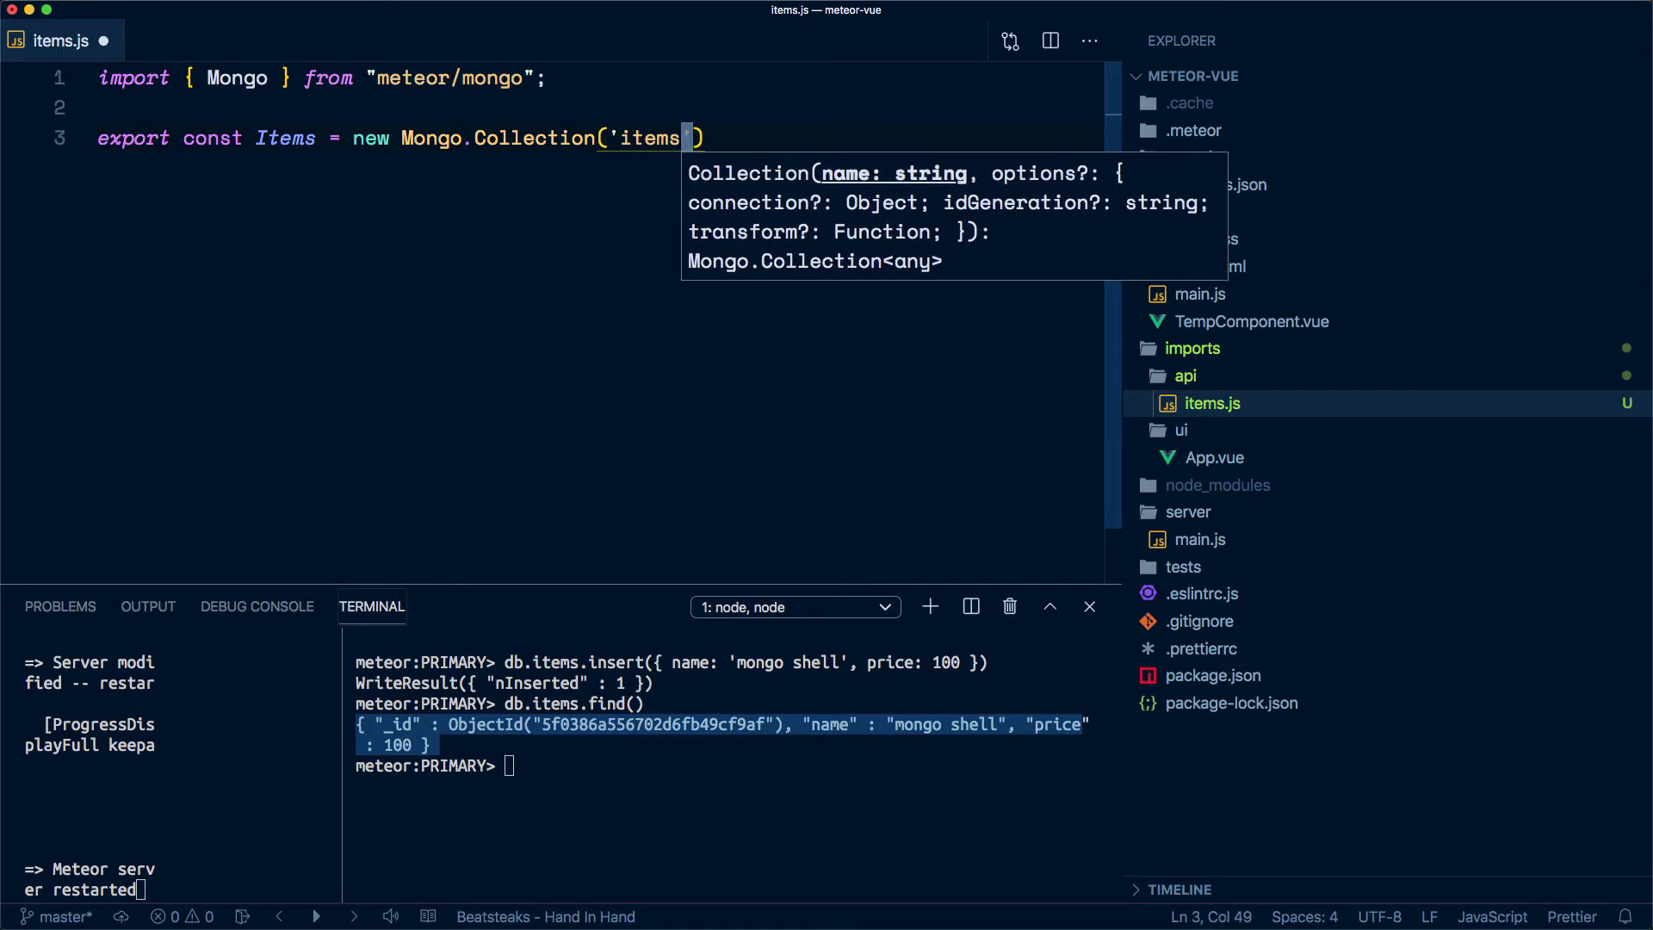
{"action": "key", "text": "ctrl+s"}
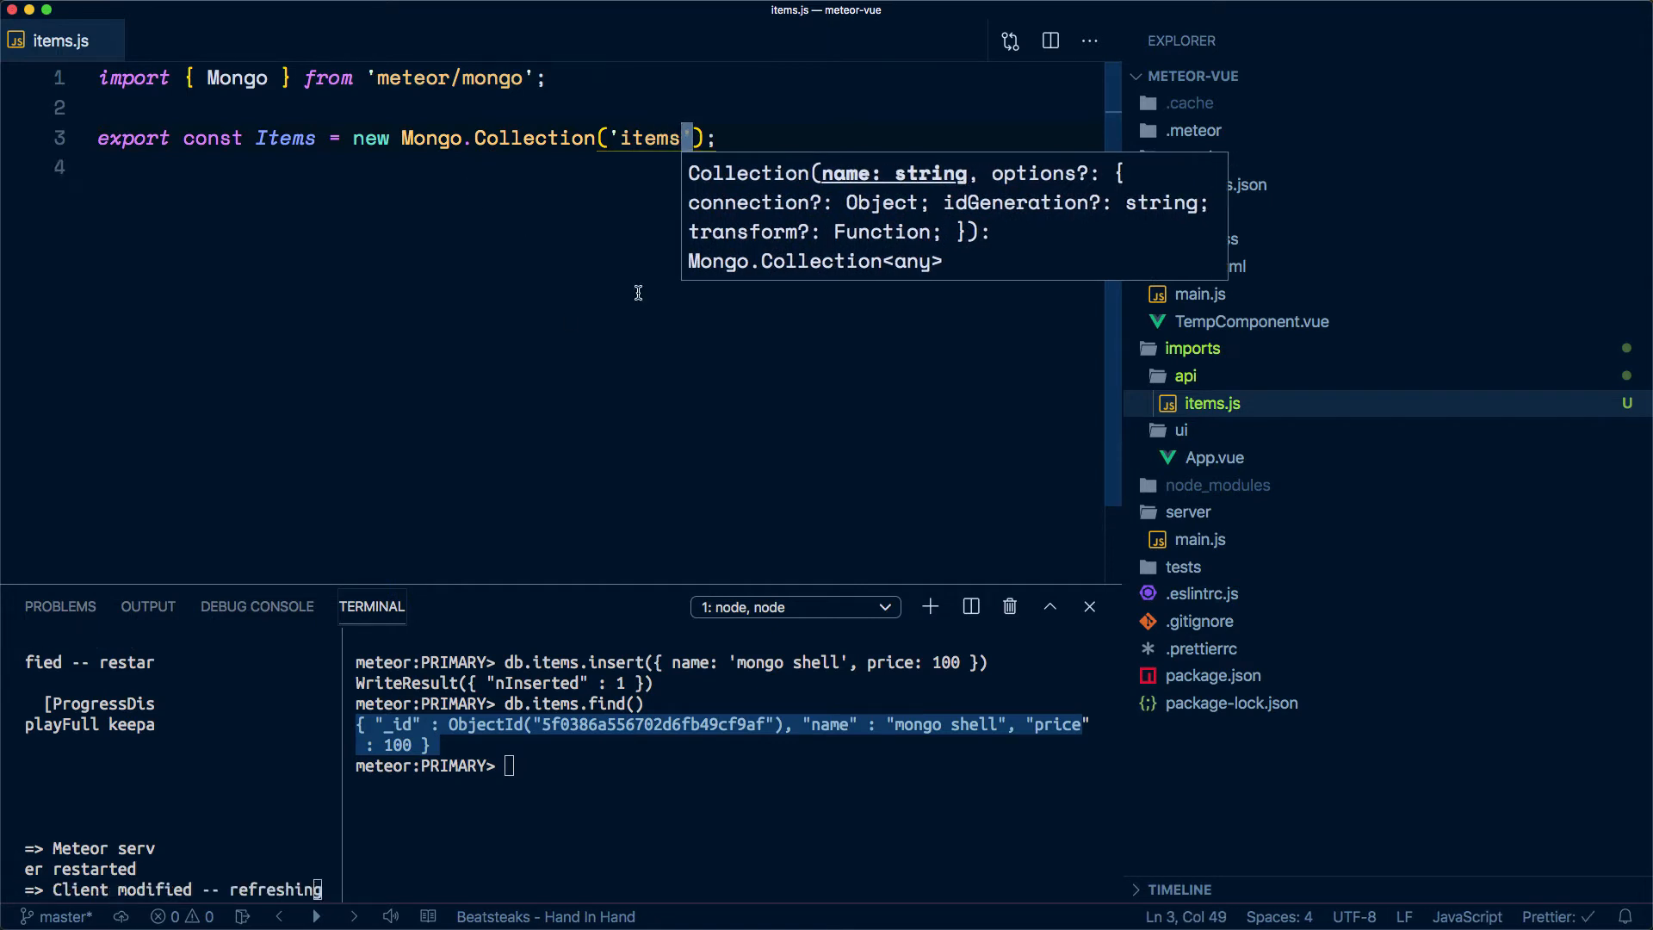
{"action": "double_click", "coordinate": [642, 137]}
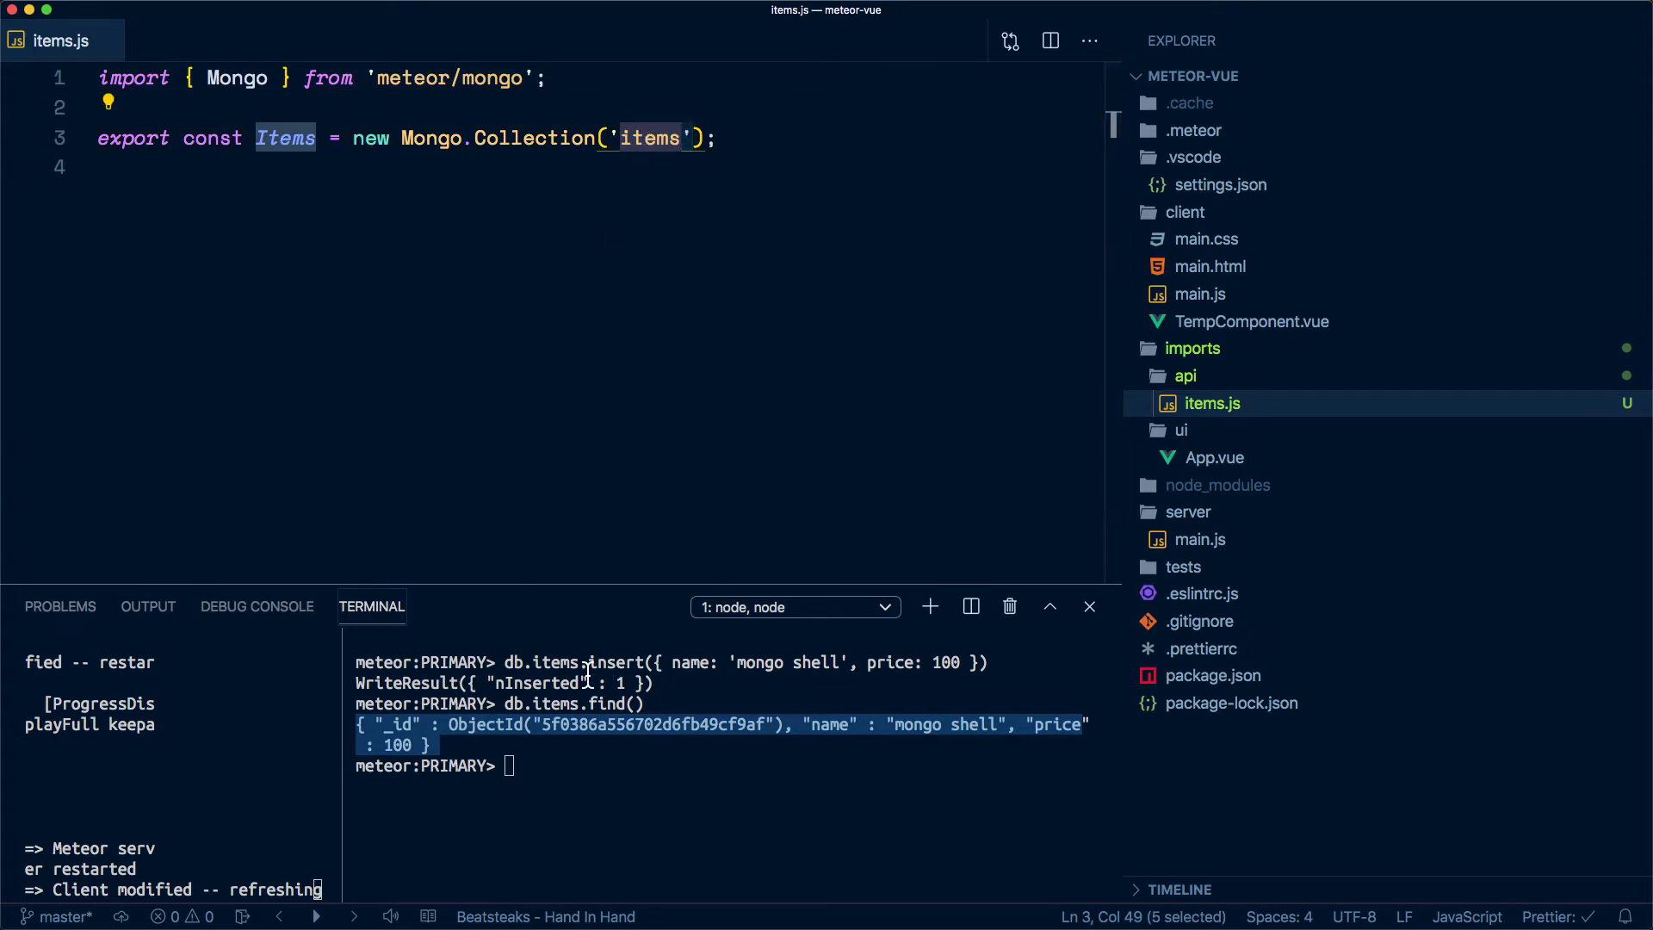
{"action": "left_click", "coordinate": [562, 660]}
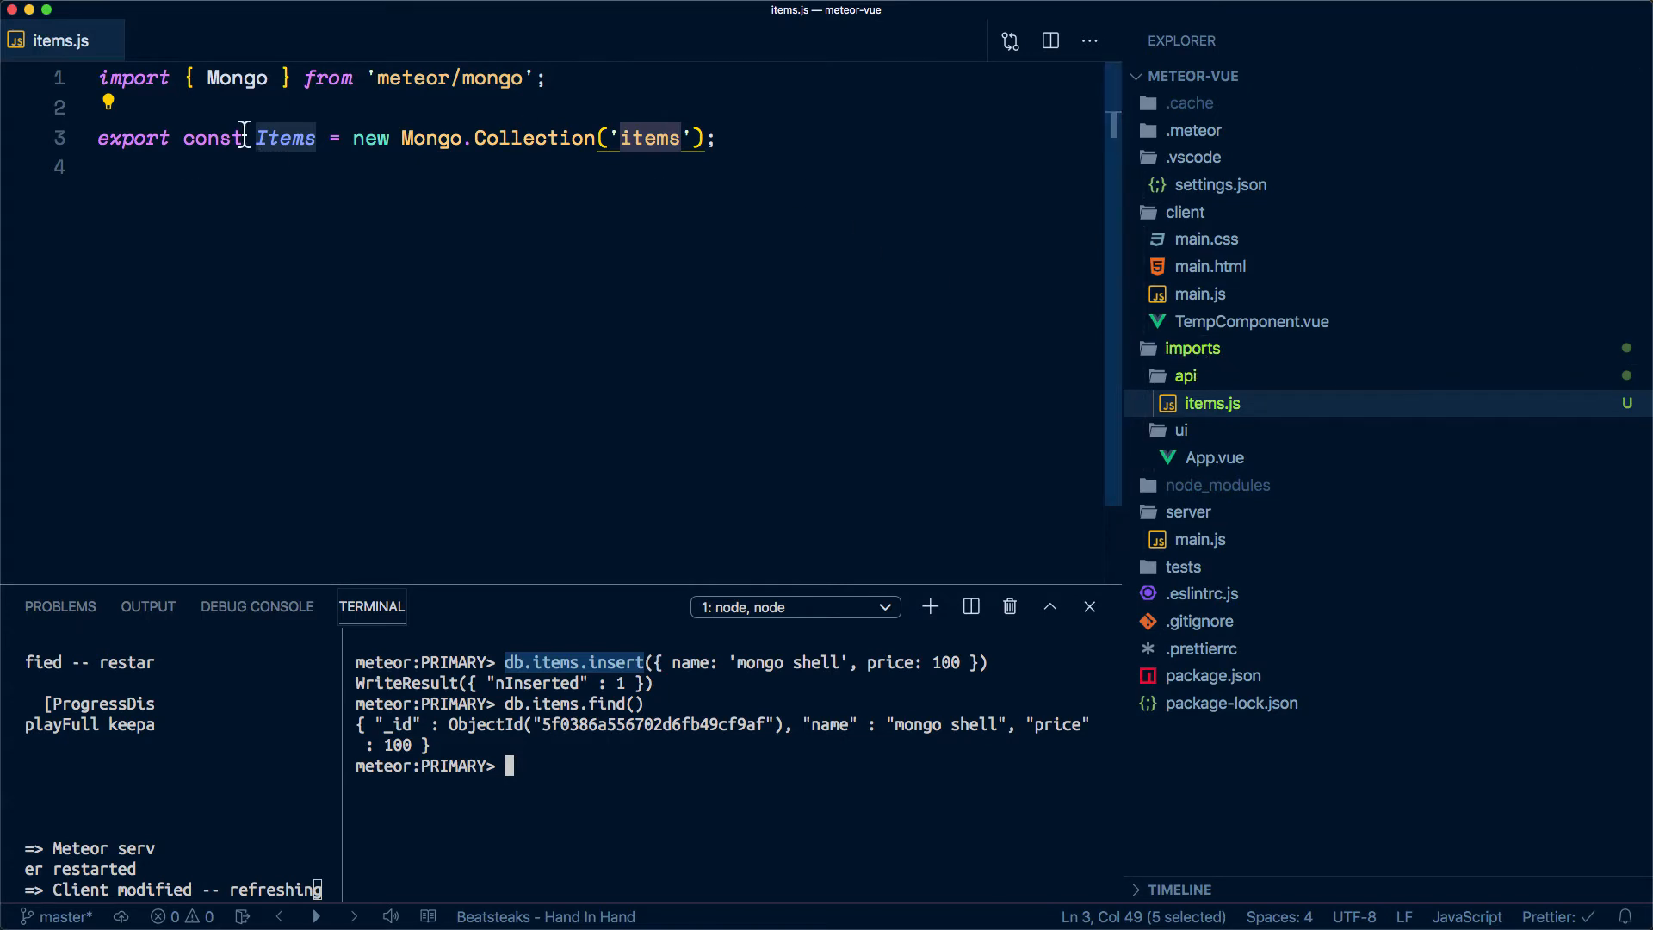
{"action": "double_click", "coordinate": [302, 139]}
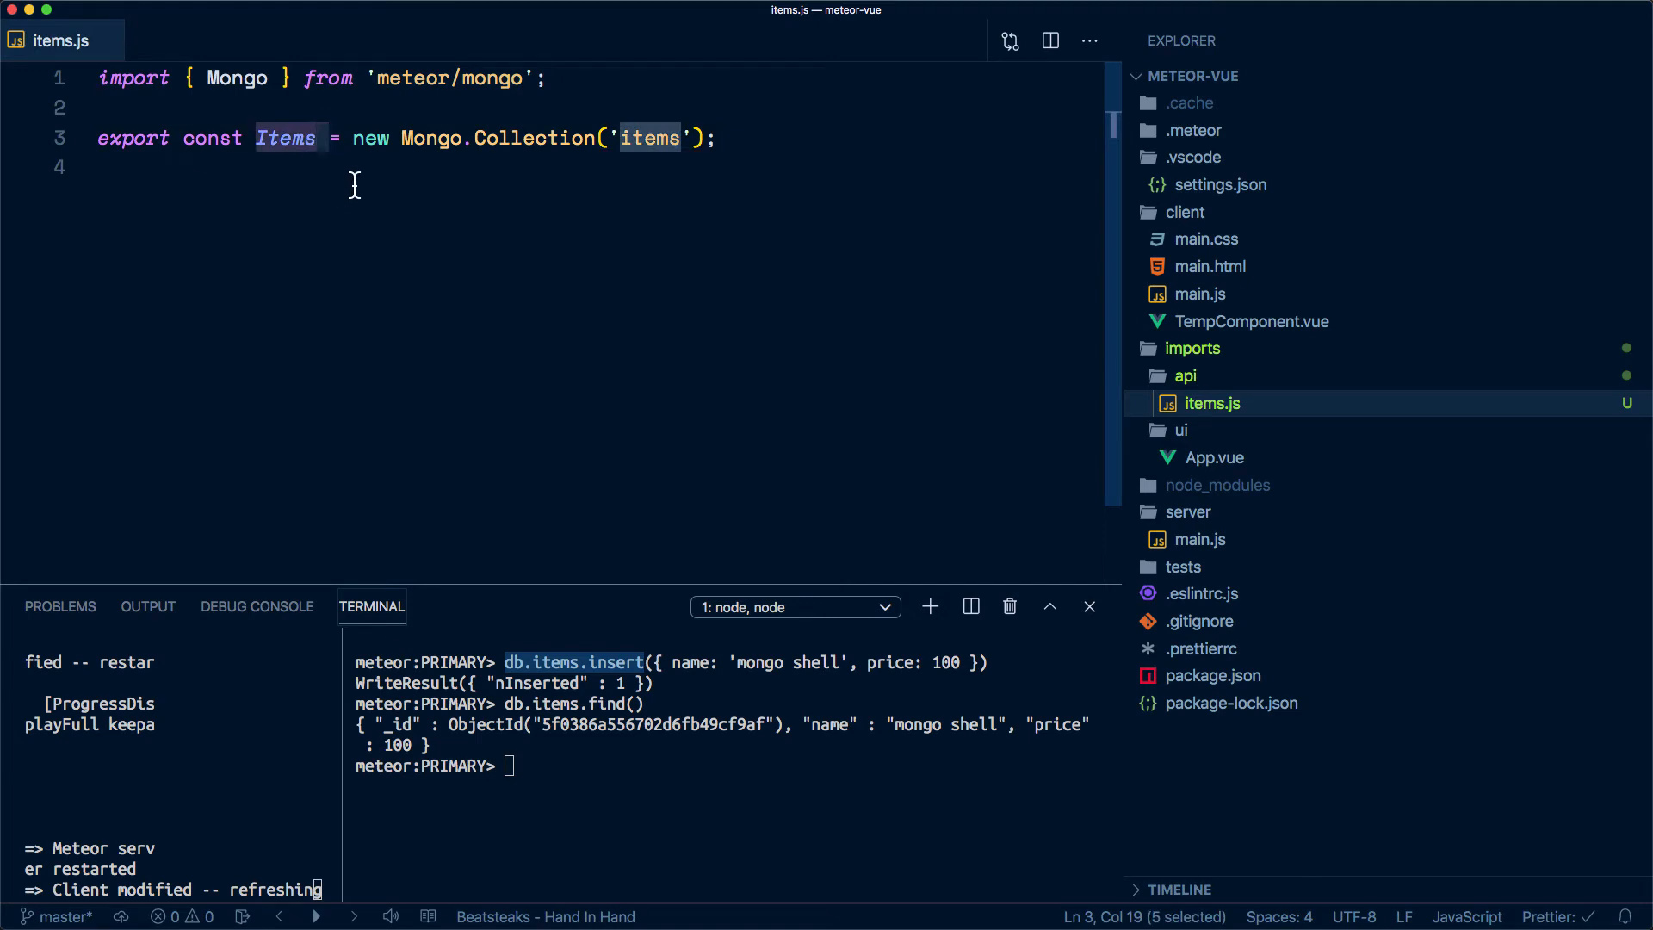
{"action": "mouse_move", "coordinate": [1373, 500]}
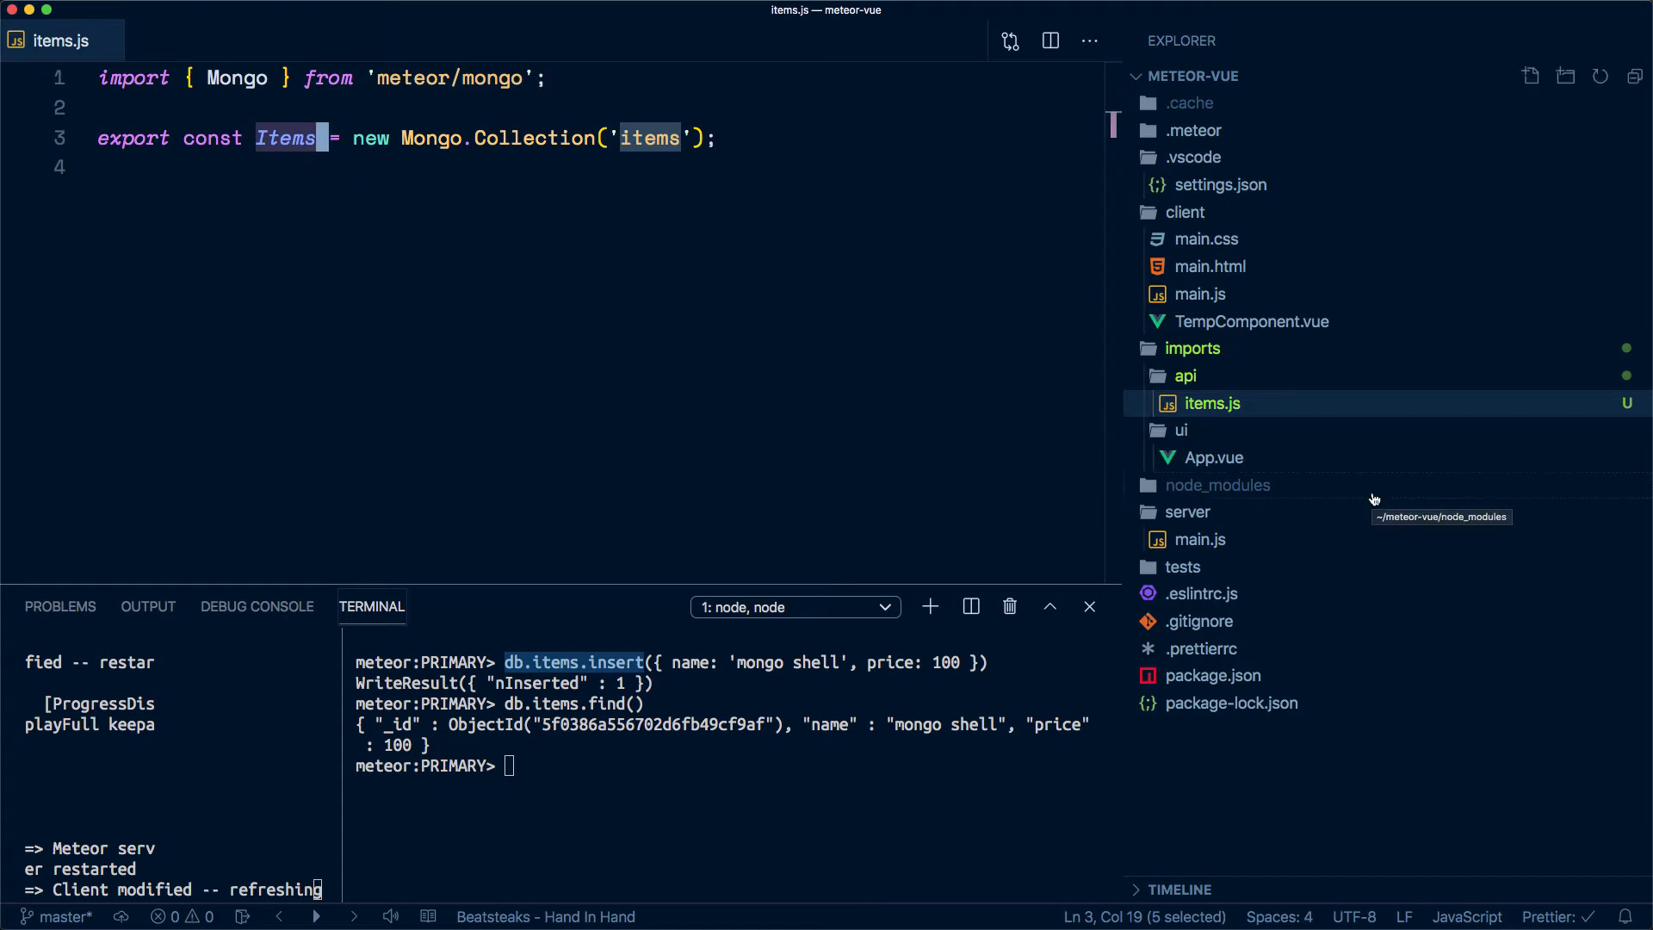
Add import '/imports/api/items' on line 2 of the server's main.js
{"action": "left_click", "coordinate": [1232, 540]}
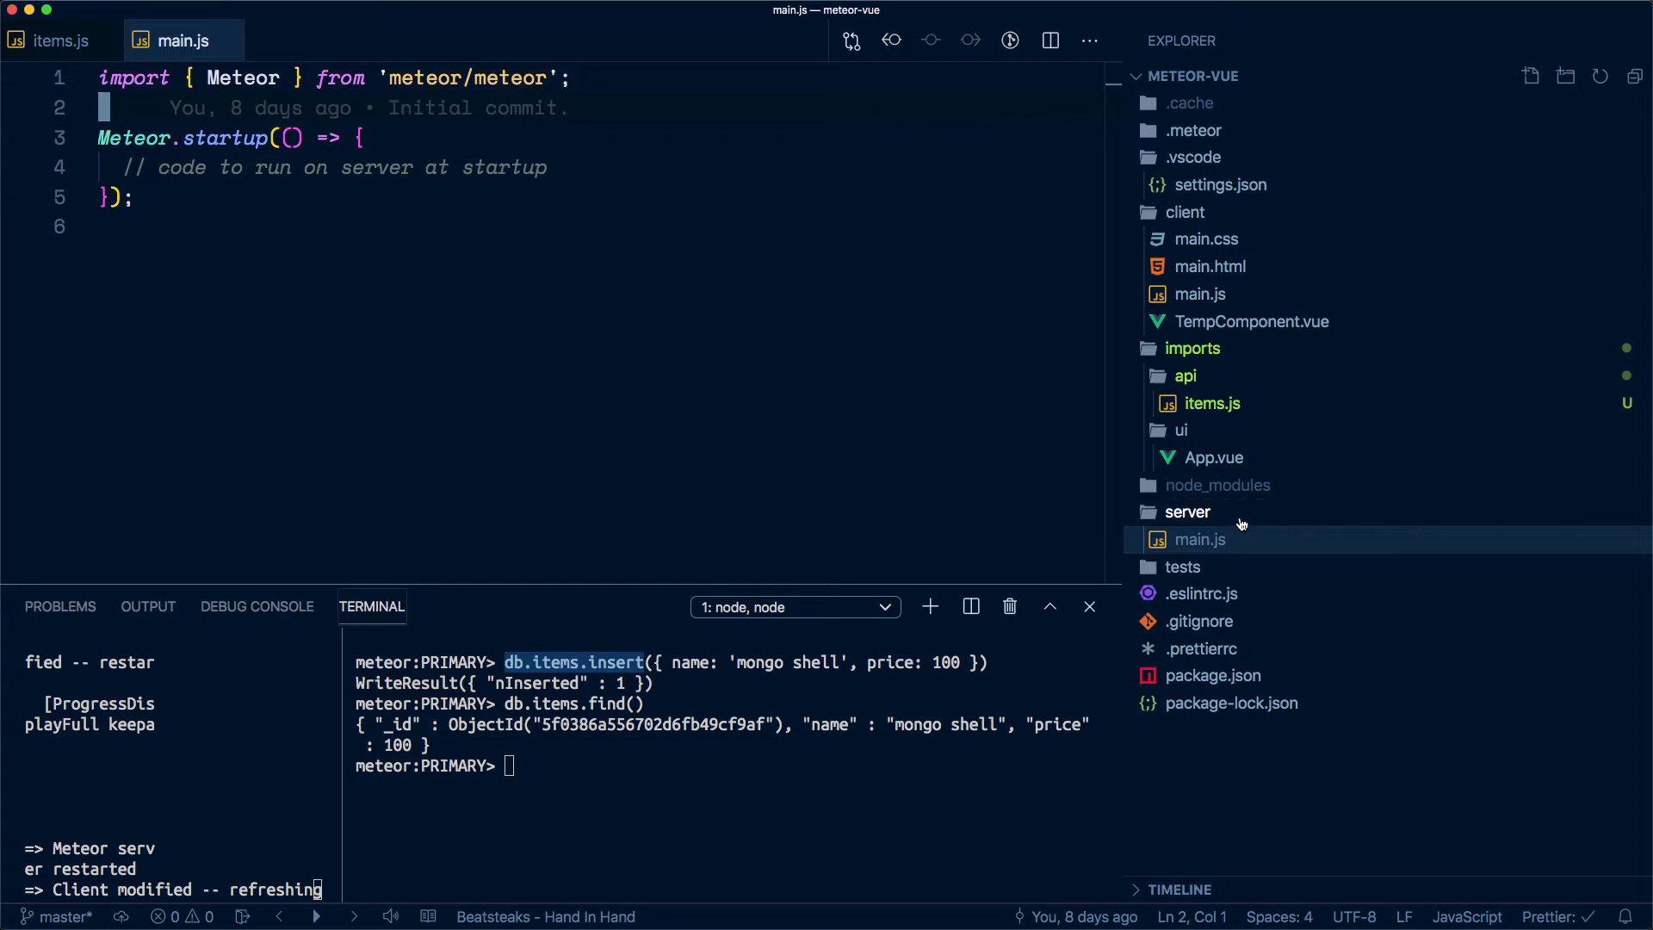
{"action": "mouse_move", "coordinate": [483, 104]}
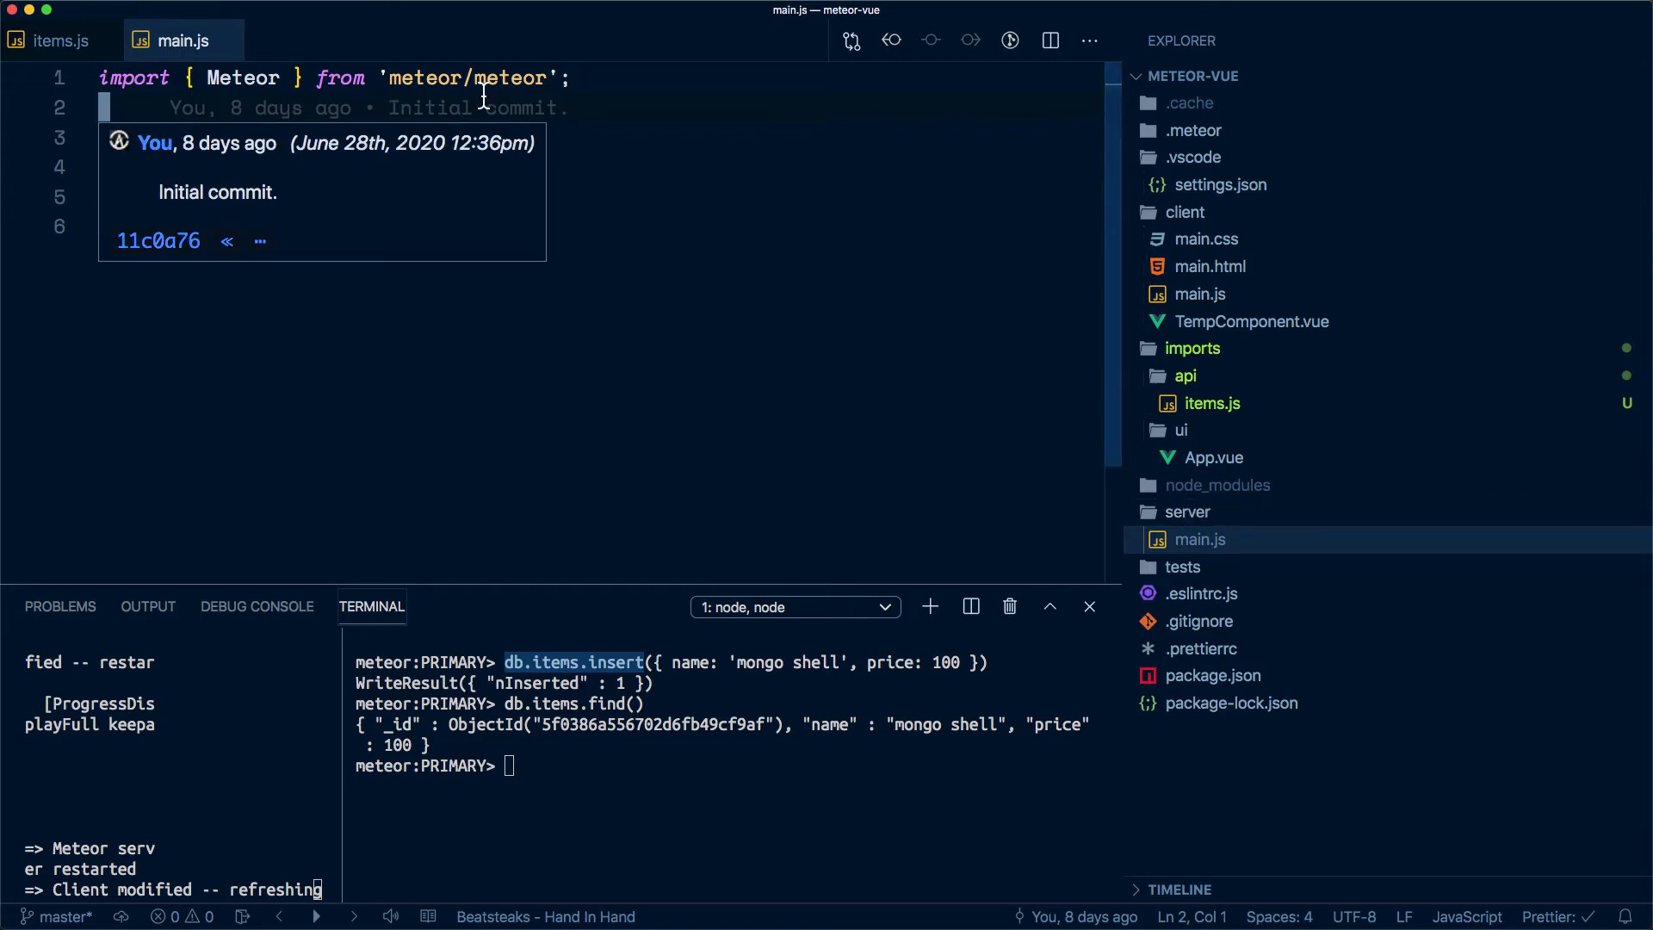
{"action": "type", "text": "import"}
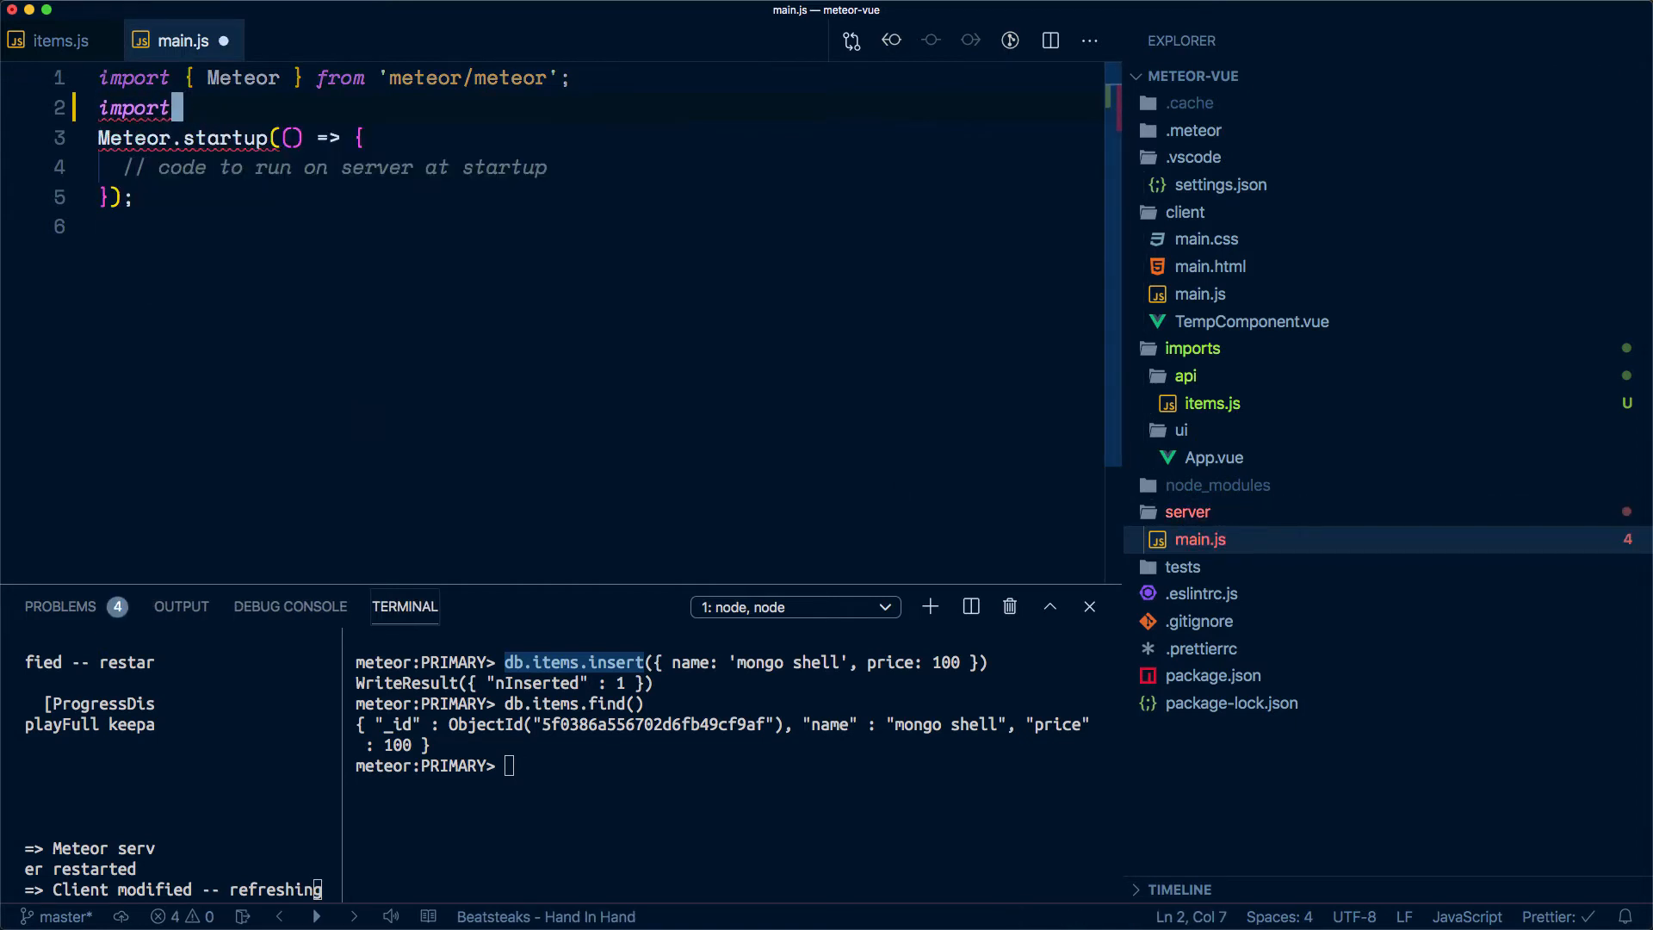
{"action": "type", "text": " 'm"}
{"action": "key", "text": "BackSpace"}
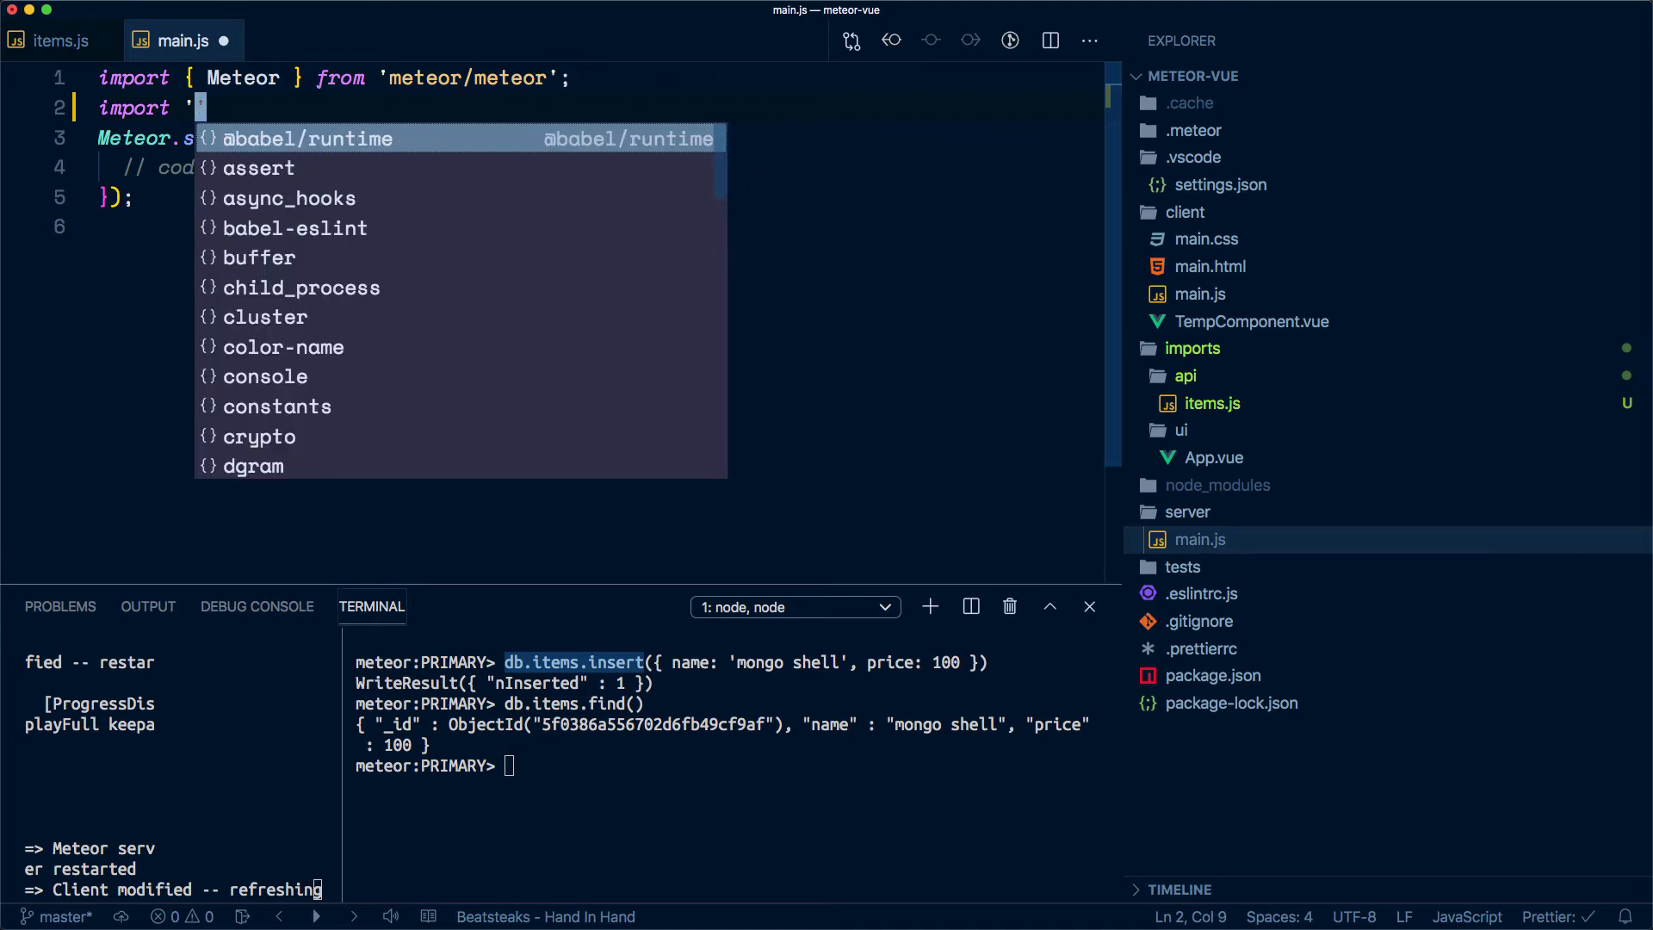
{"action": "key", "text": "Escape"}
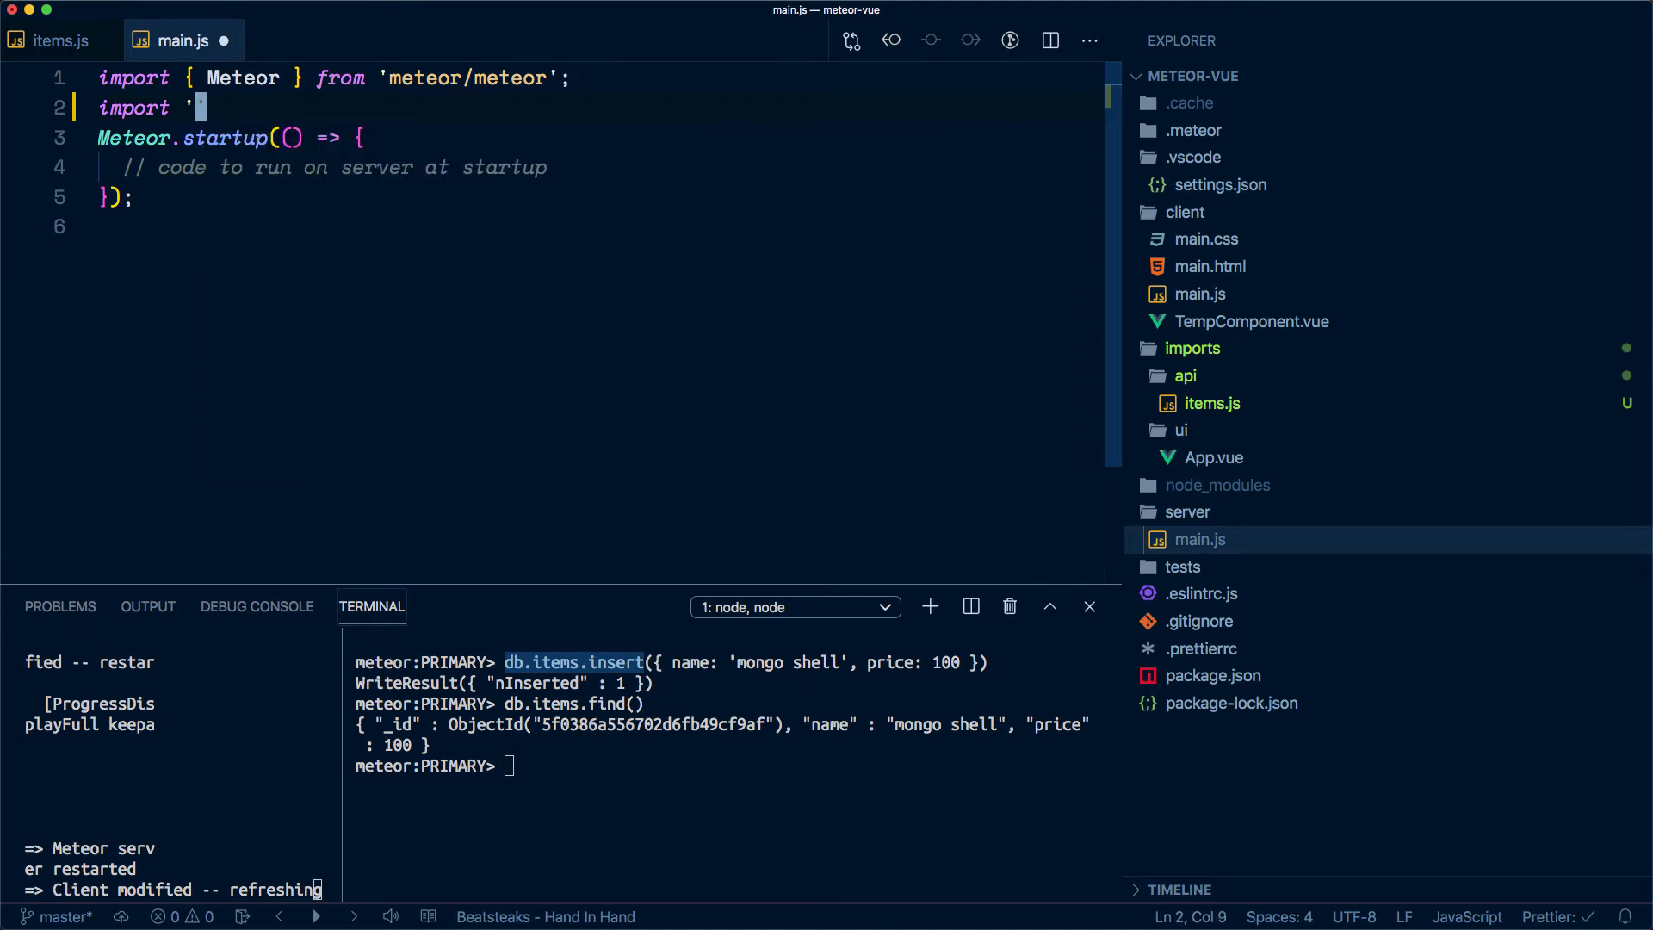
{"action": "type", "text": "/imports/"}
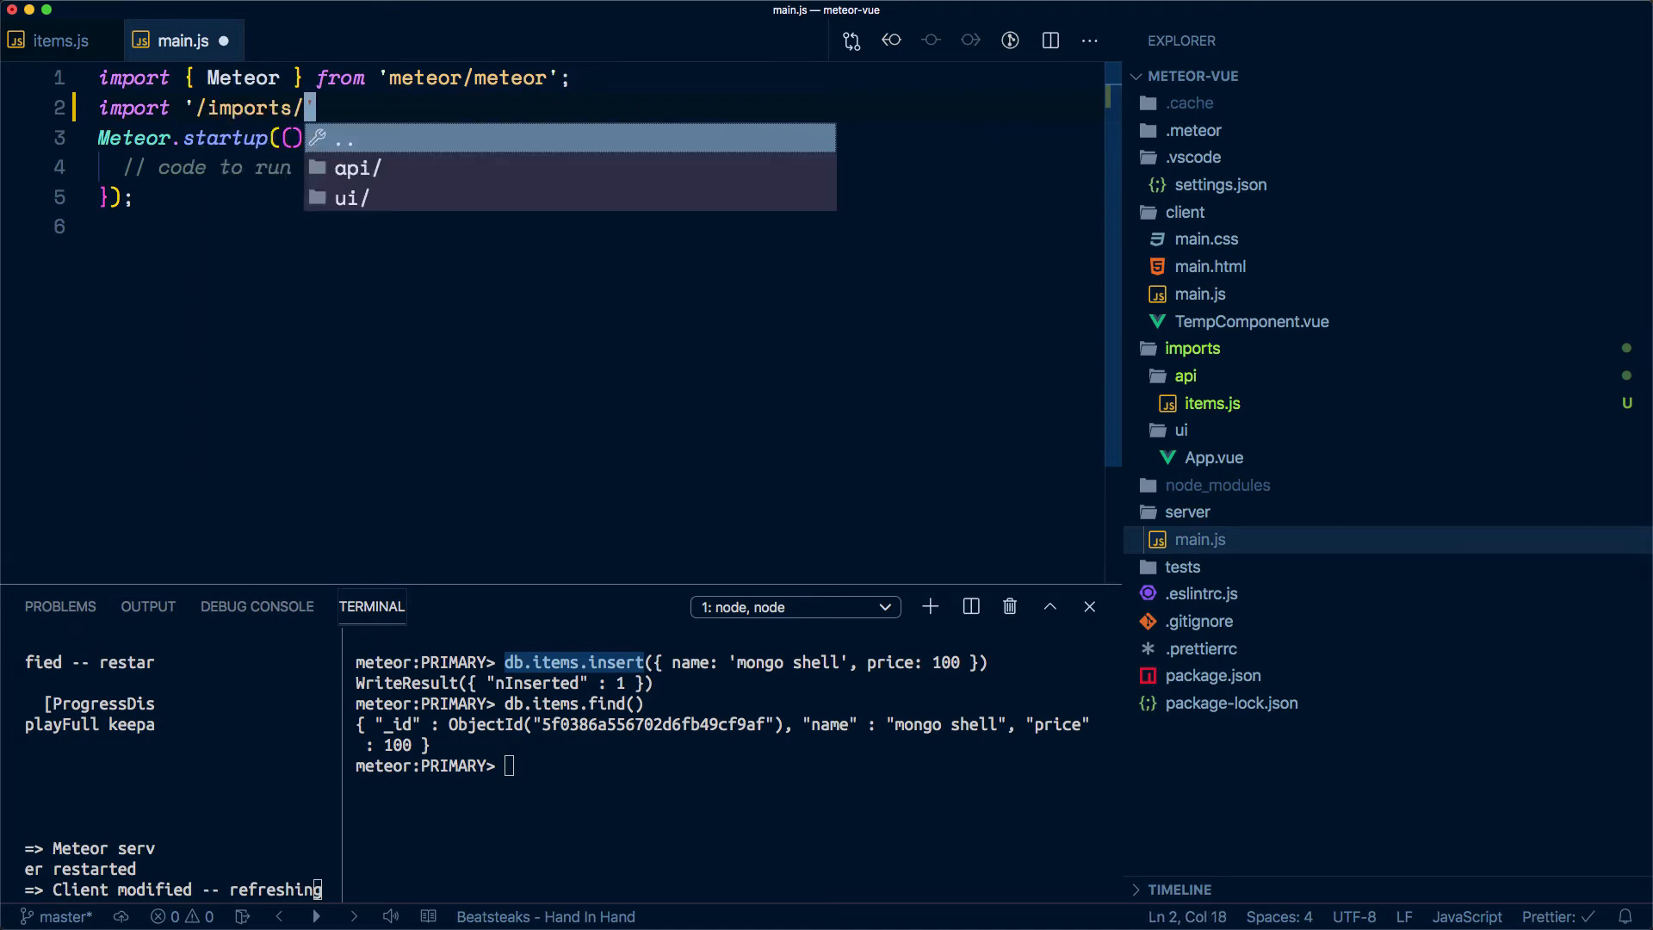
{"action": "key", "text": "Down"}
{"action": "key", "text": "Return"}
{"action": "key", "text": "Down"}
{"action": "key", "text": "Return"}
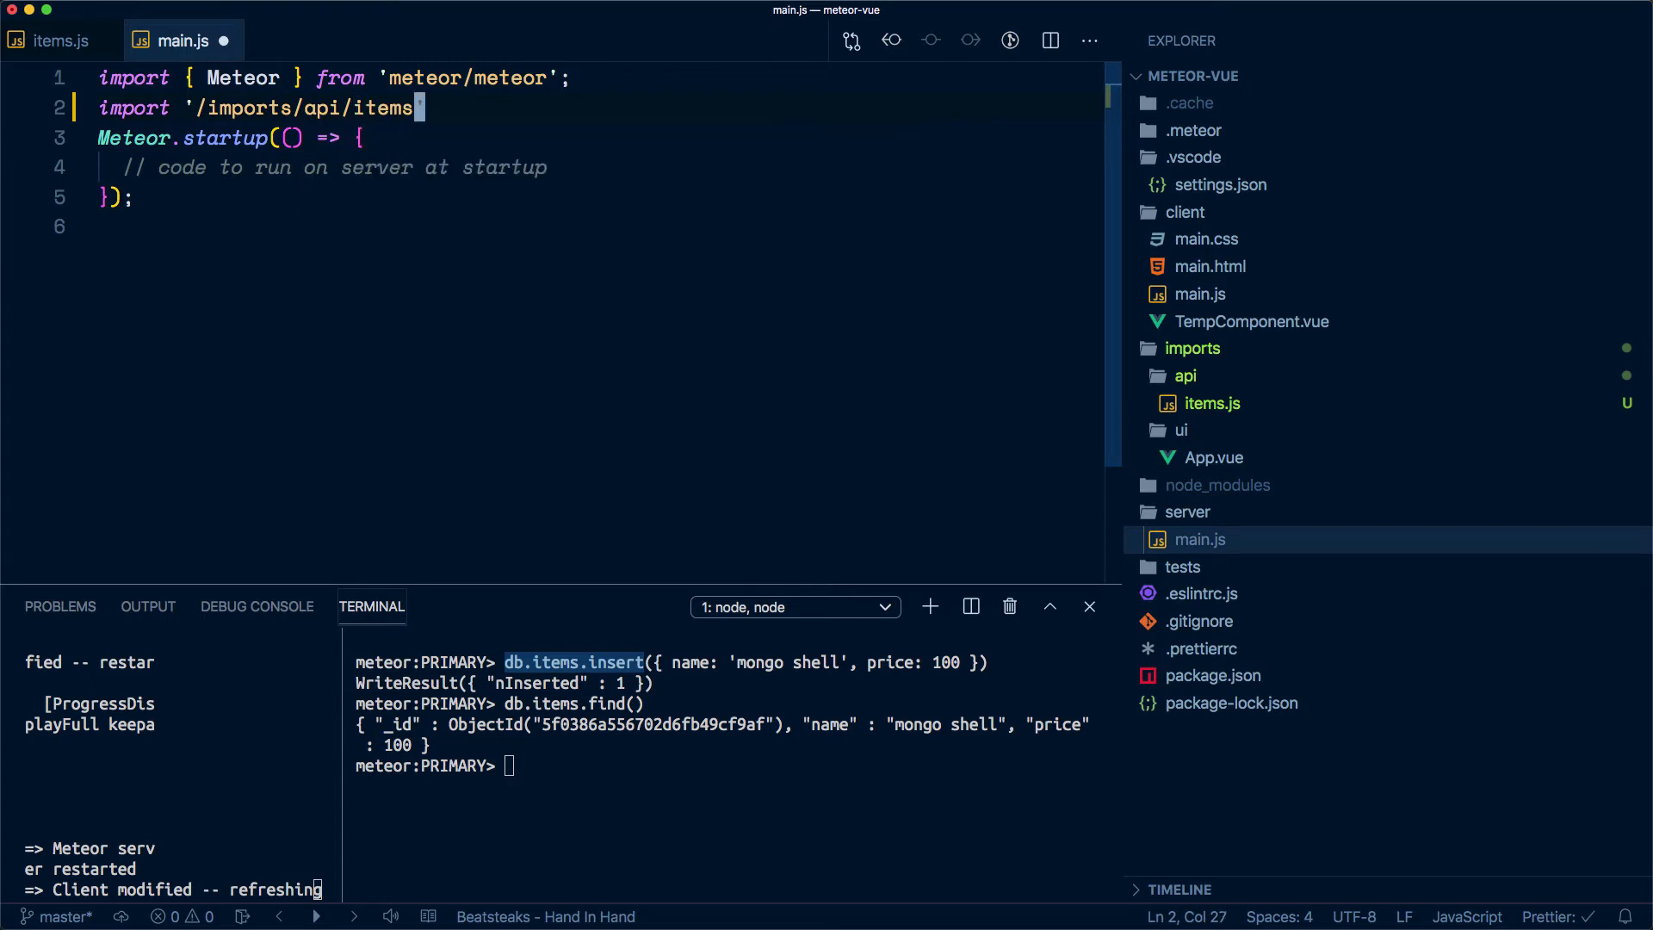
Save server main.js and select the new import line while Meteor restarts
{"action": "key", "text": "ctrl+s"}
{"action": "key", "text": "Home"}
{"action": "key", "text": "shift+End"}
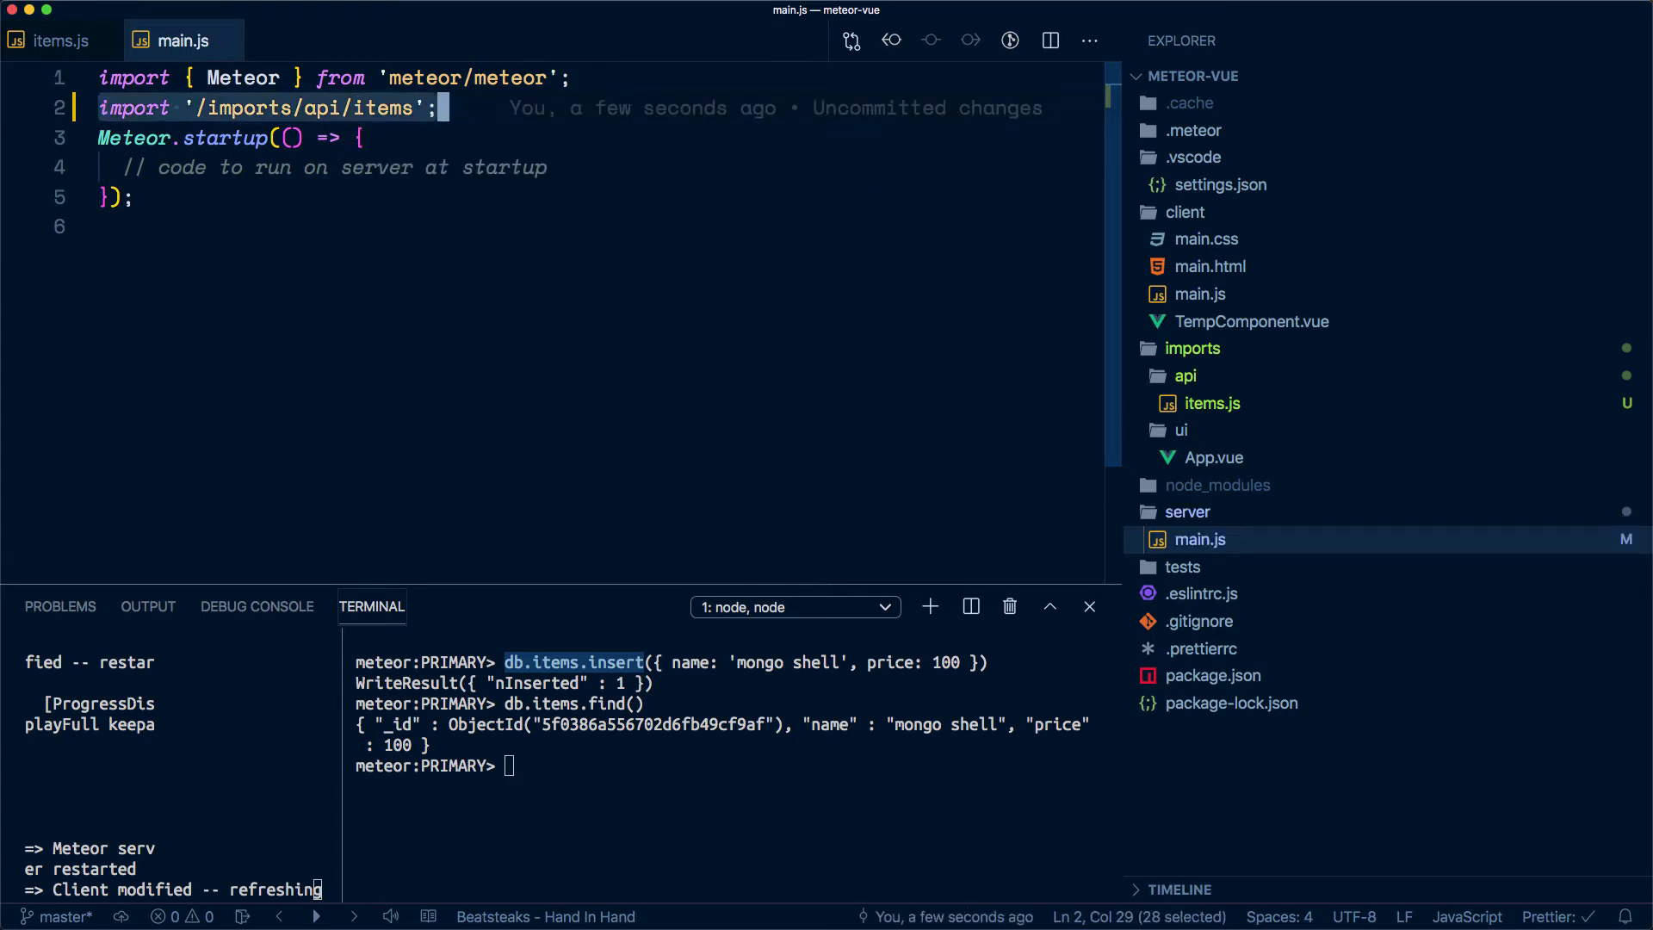
{"action": "mouse_move", "coordinate": [324, 106]}
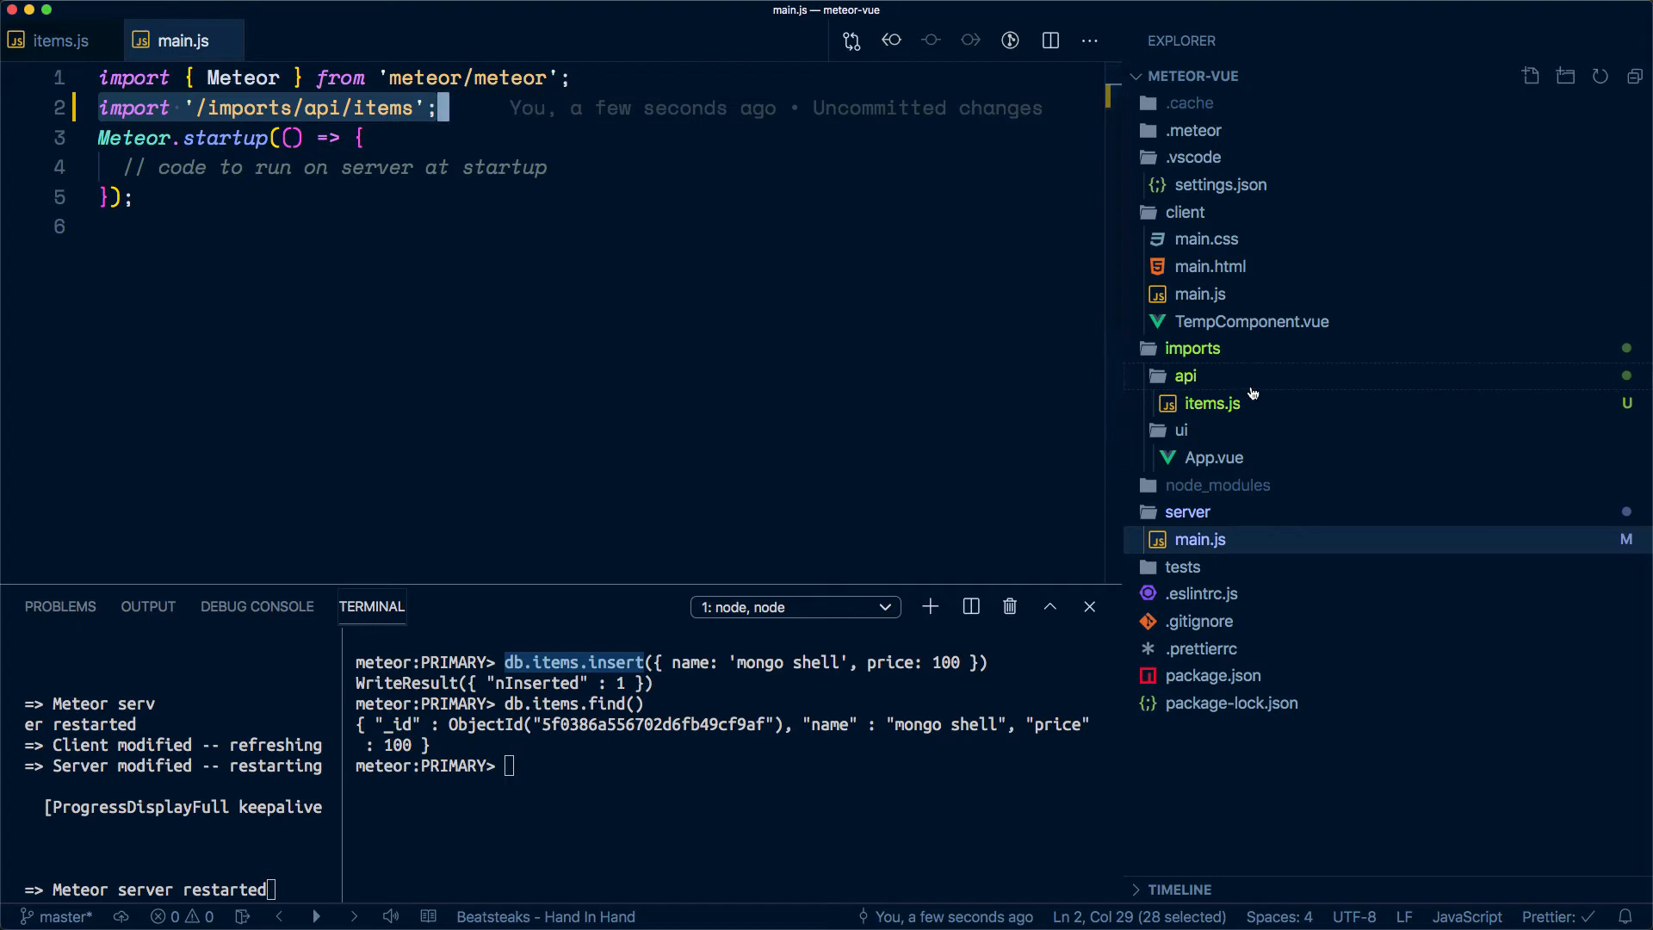
Render {{ items }} after a line break in TempComponent.vue's template and save
{"action": "left_click", "coordinate": [1215, 323]}
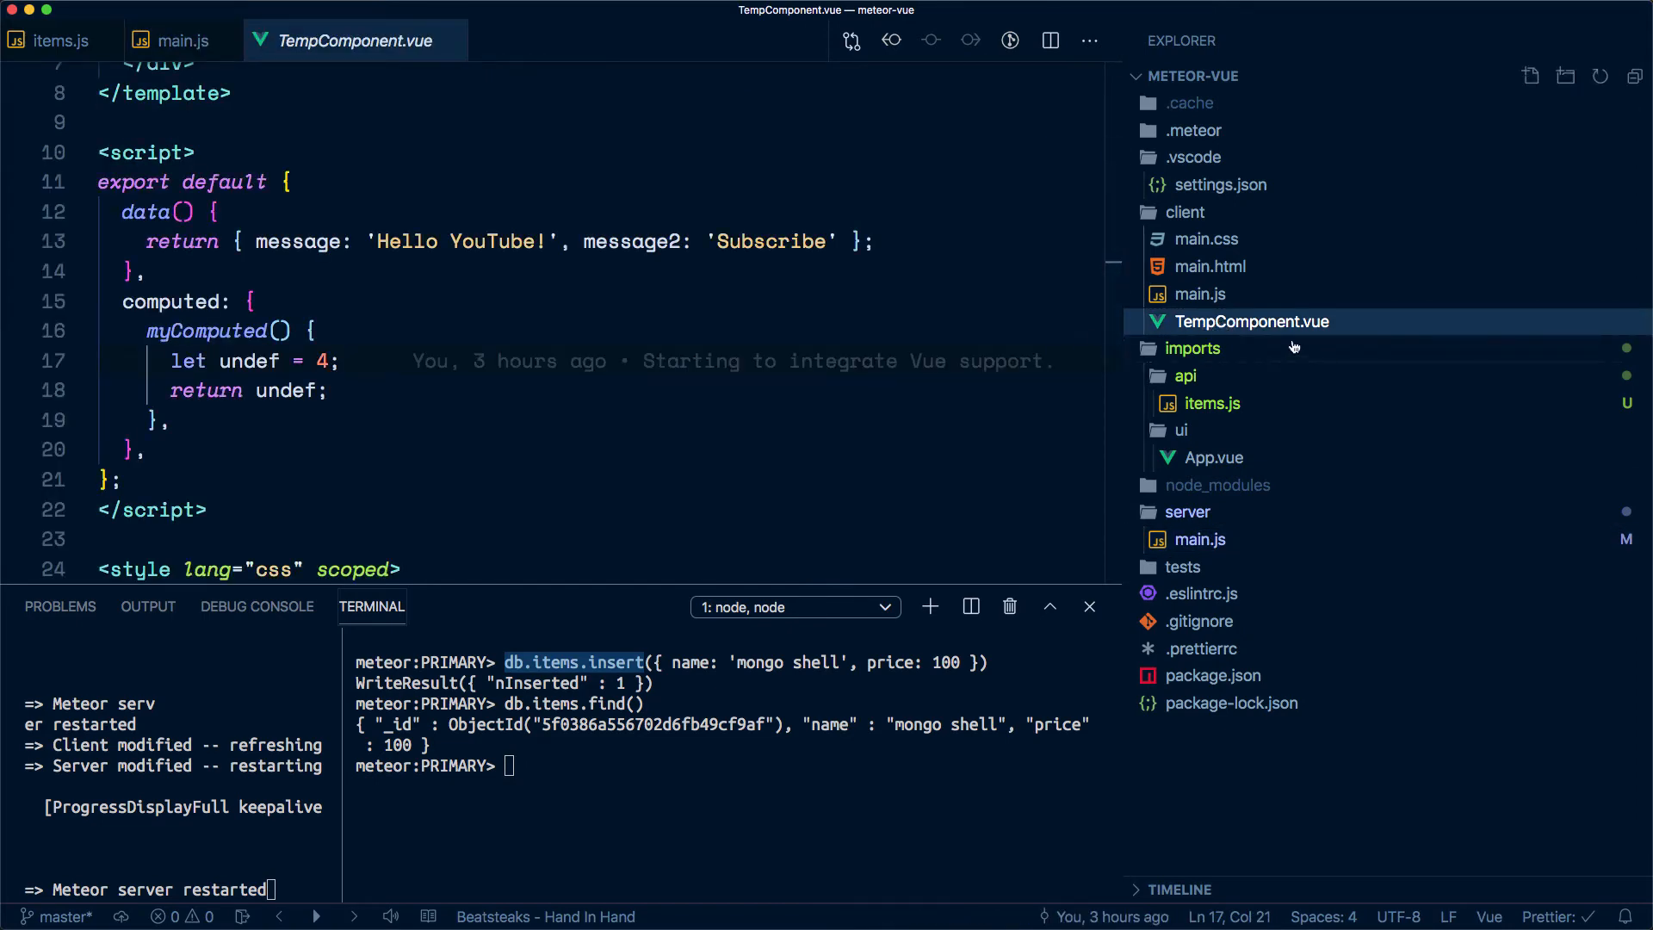
{"action": "scroll", "coordinate": [339, 355], "scroll_direction": "up", "scroll_amount": 3}
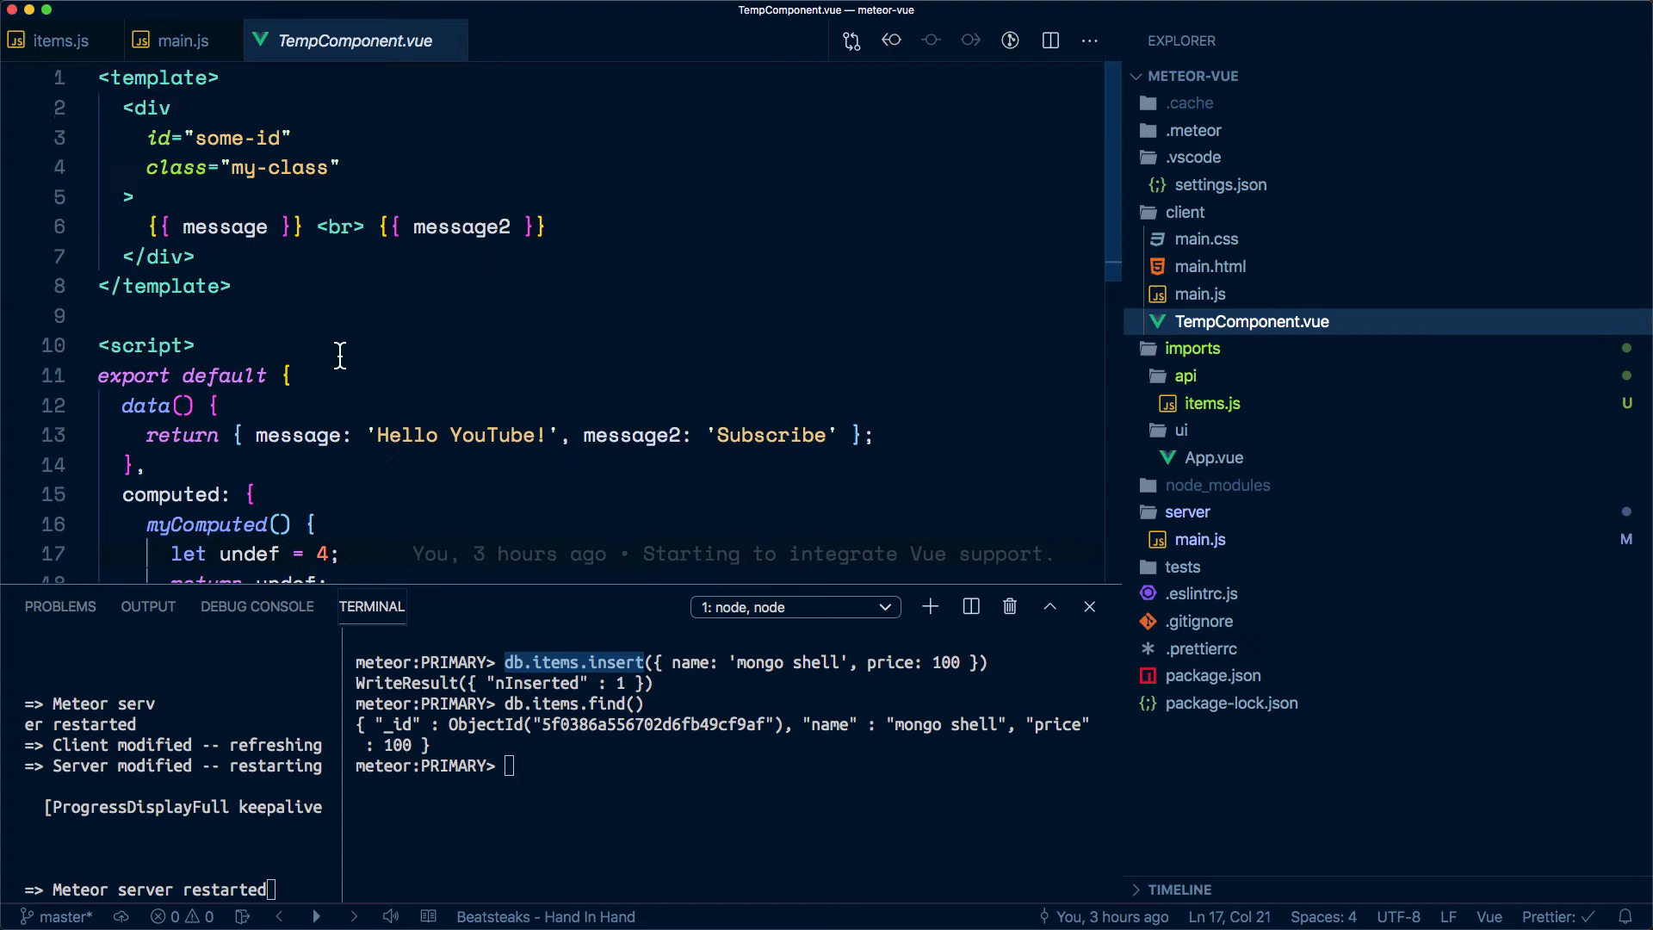
{"action": "left_click", "coordinate": [569, 225]}
{"action": "key", "text": "Return"}
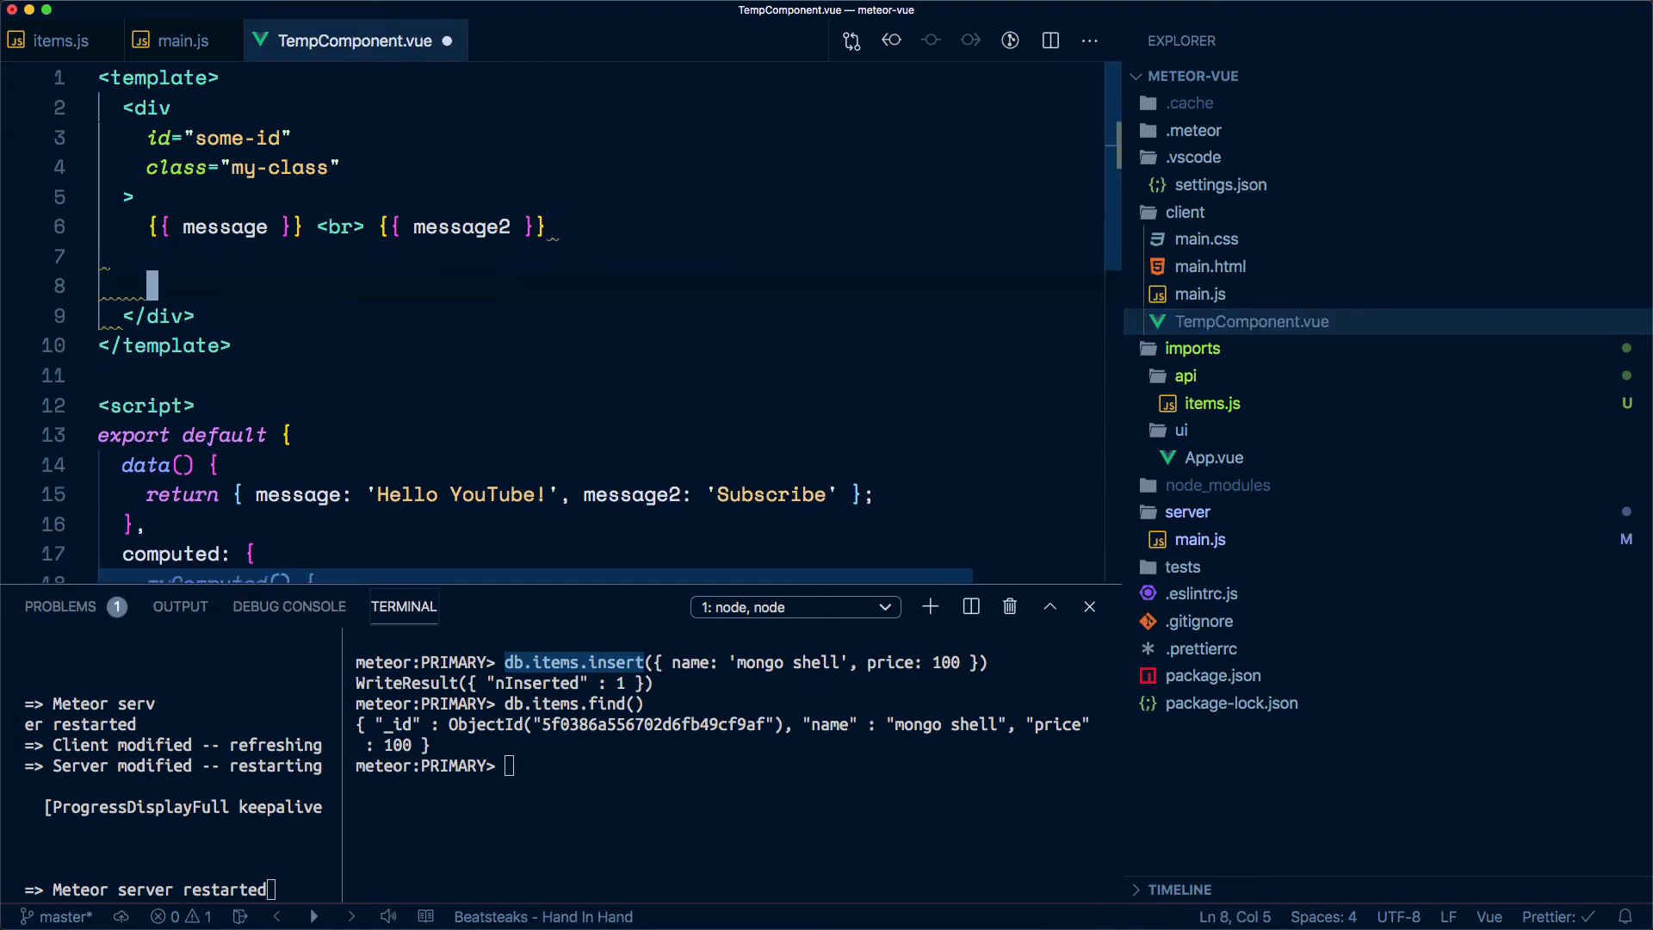
{"action": "key", "text": "Return"}
{"action": "type", "text": "<br>"}
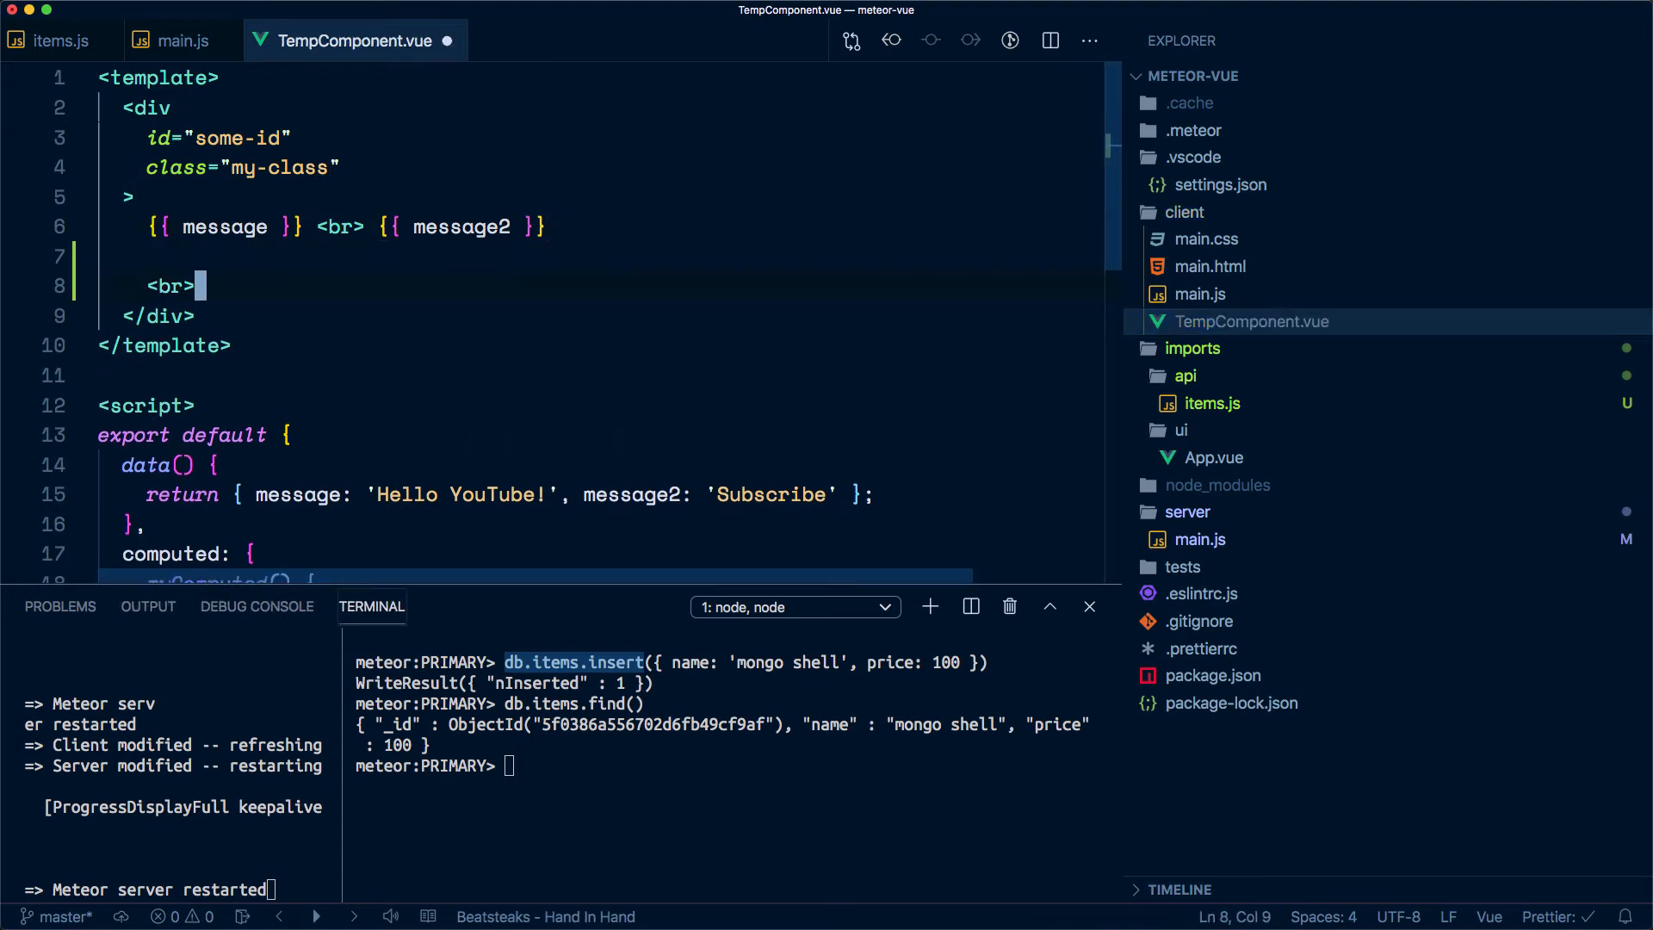
{"action": "key", "text": "Return"}
{"action": "key", "text": "Return"}
{"action": "type", "text": "{"}
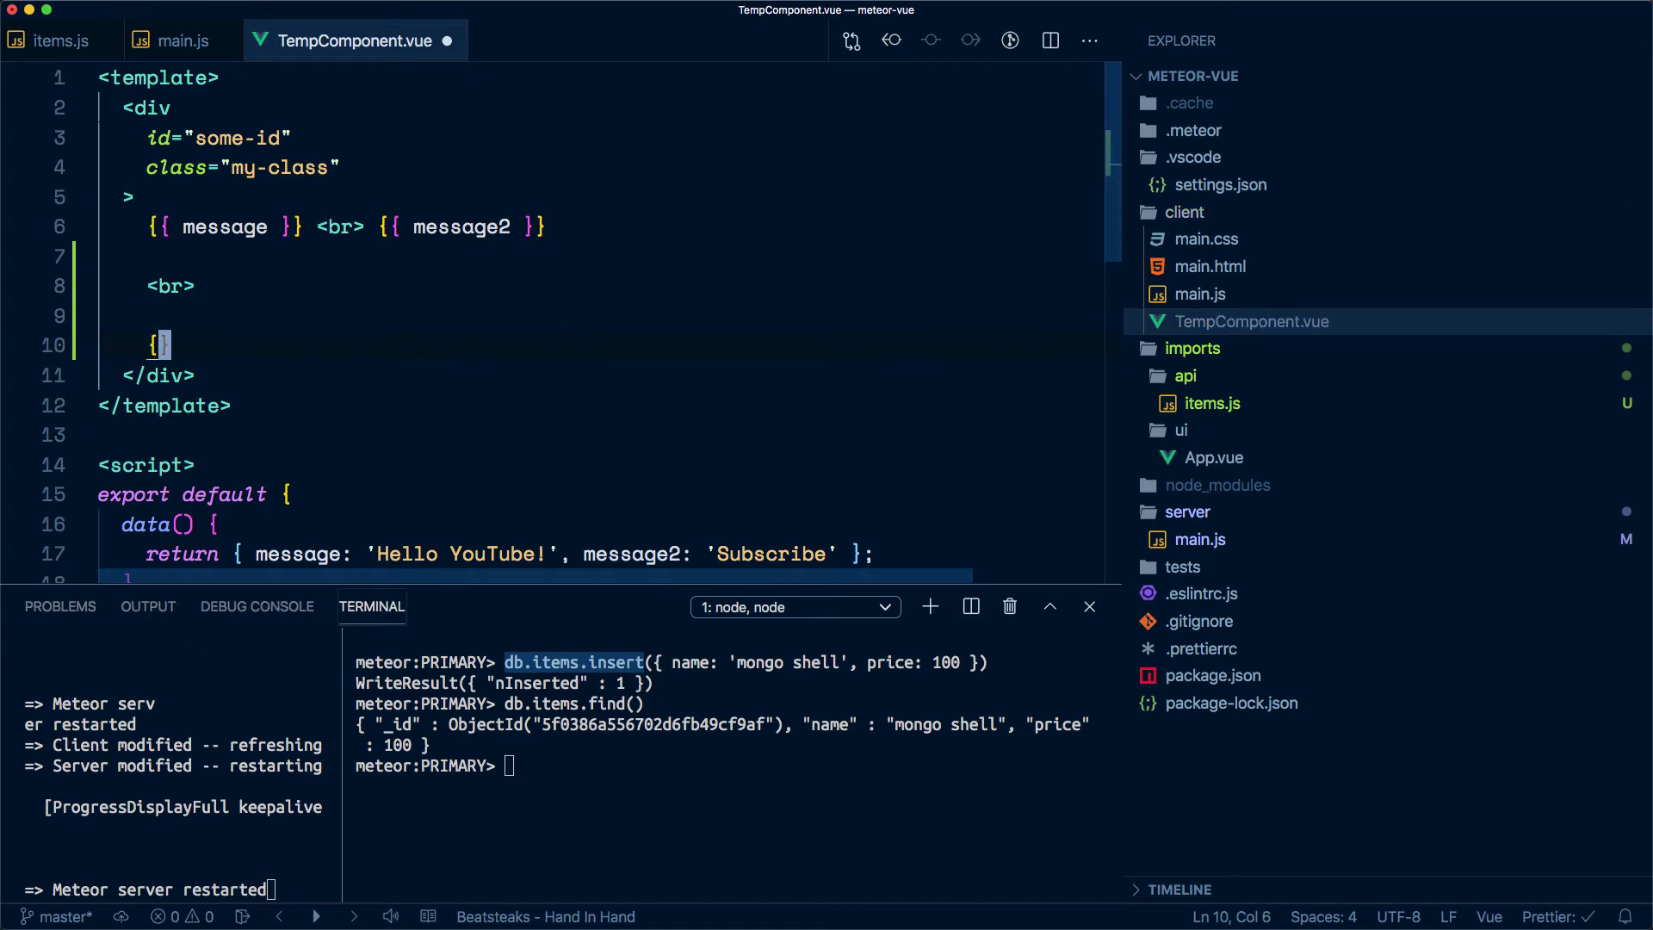
{"action": "type", "text": "{{ it"}
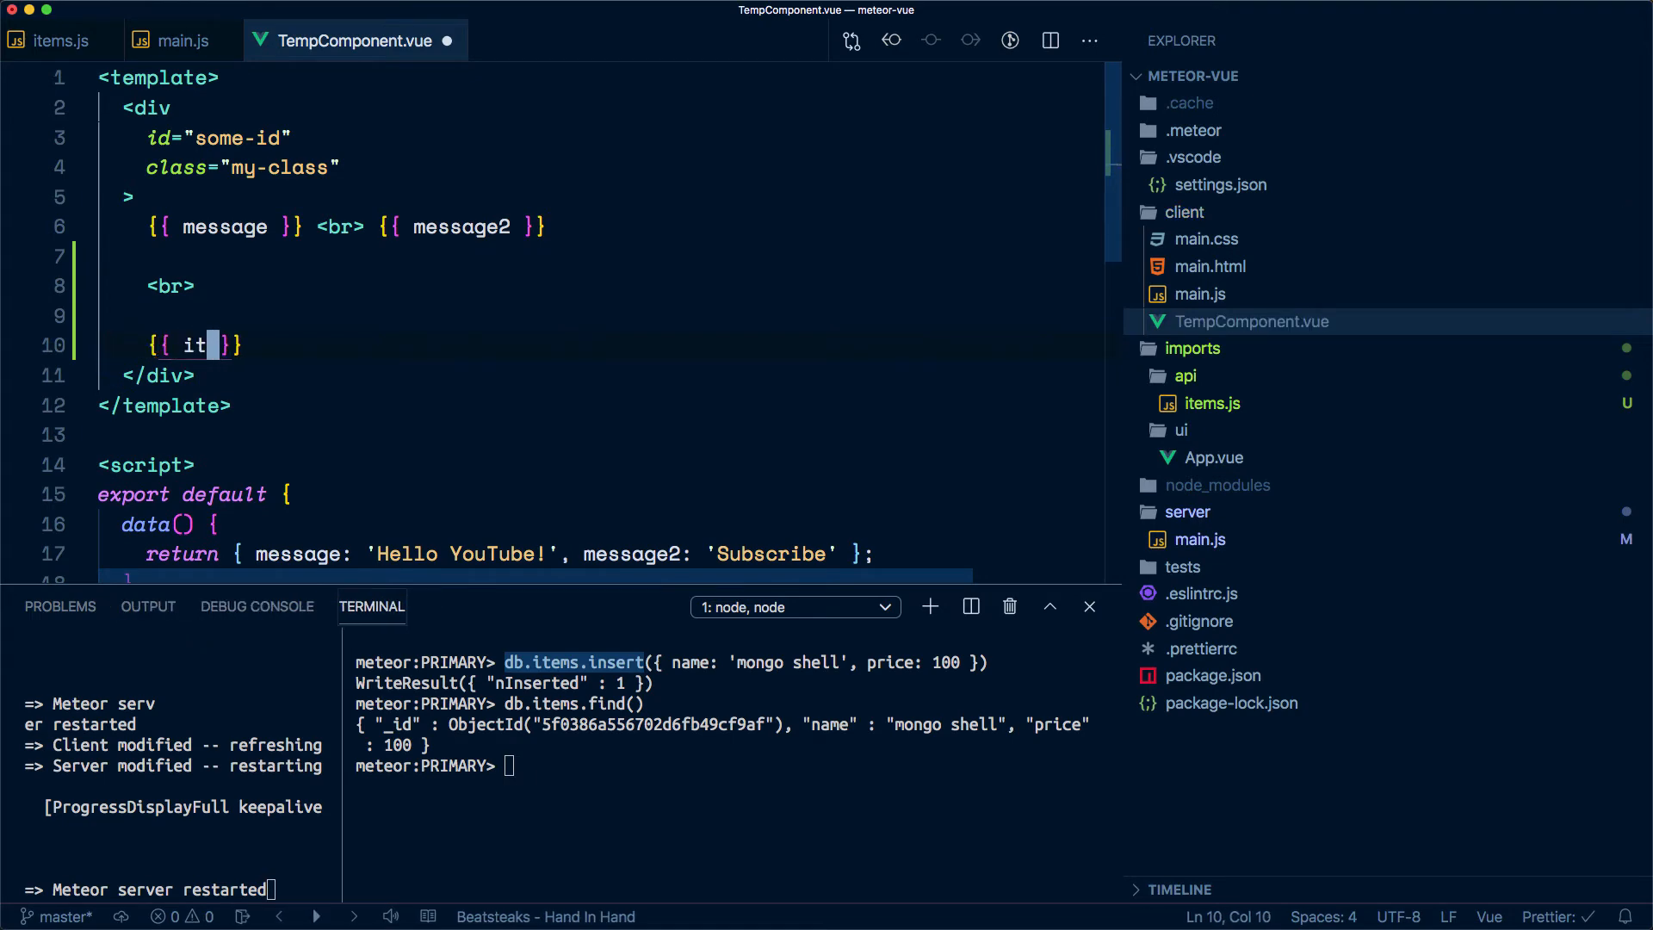
{"action": "type", "text": "ems"}
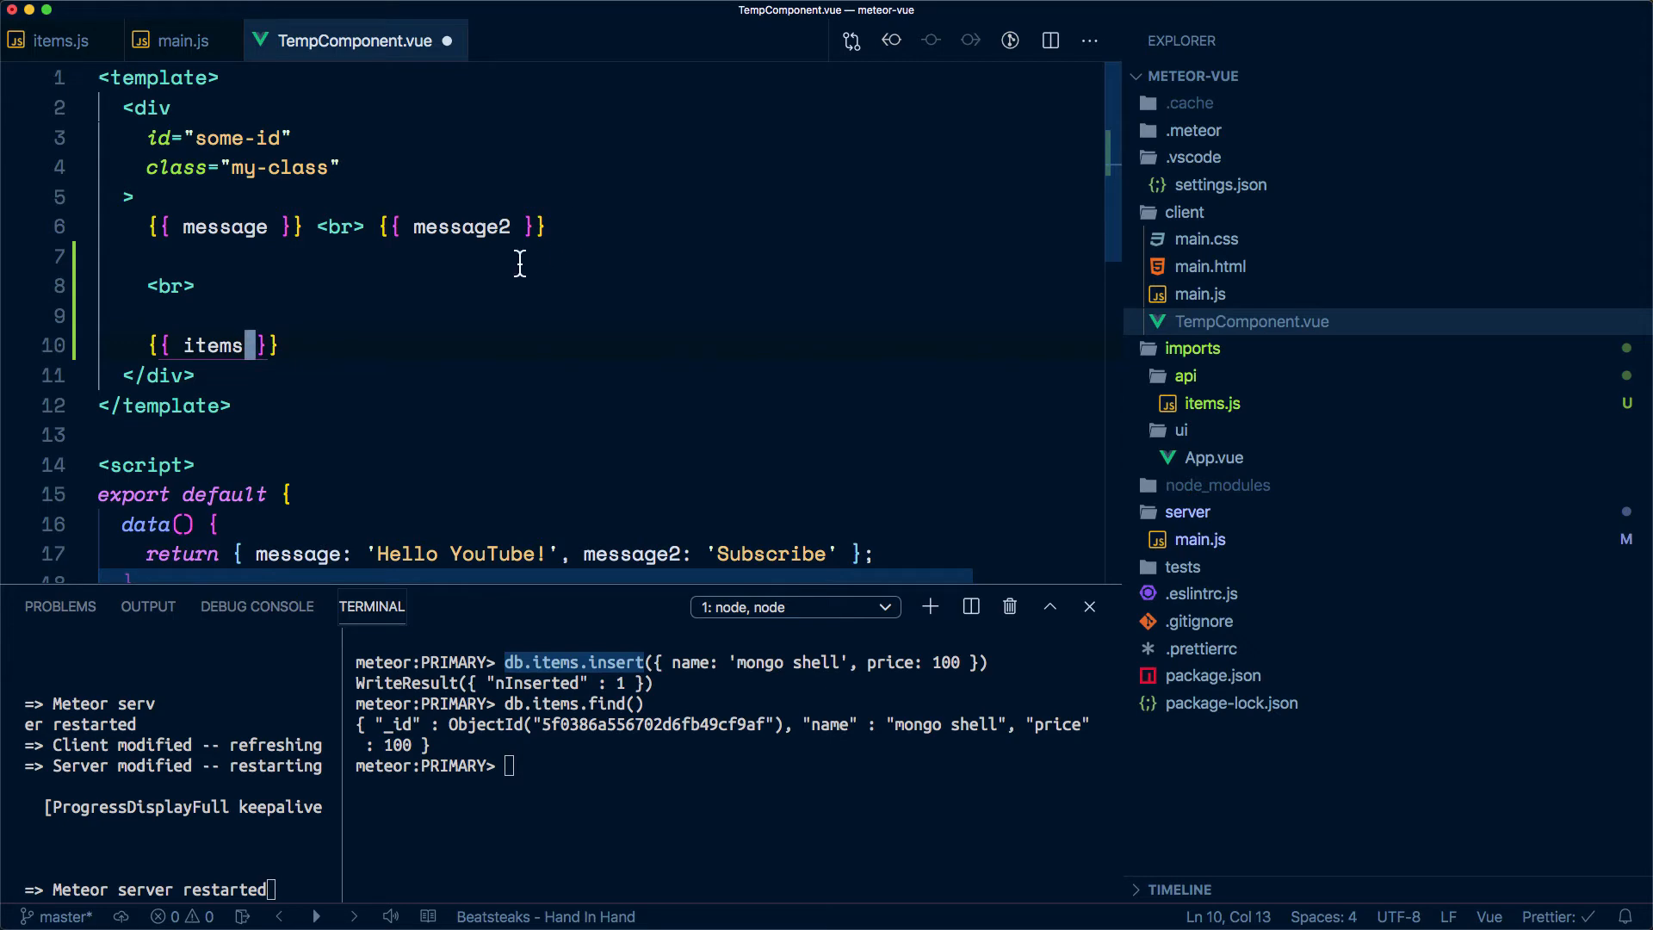
{"action": "scroll", "coordinate": [503, 265], "scroll_direction": "down", "scroll_amount": 1}
{"action": "scroll", "coordinate": [347, 331], "scroll_direction": "down", "scroll_amount": 1}
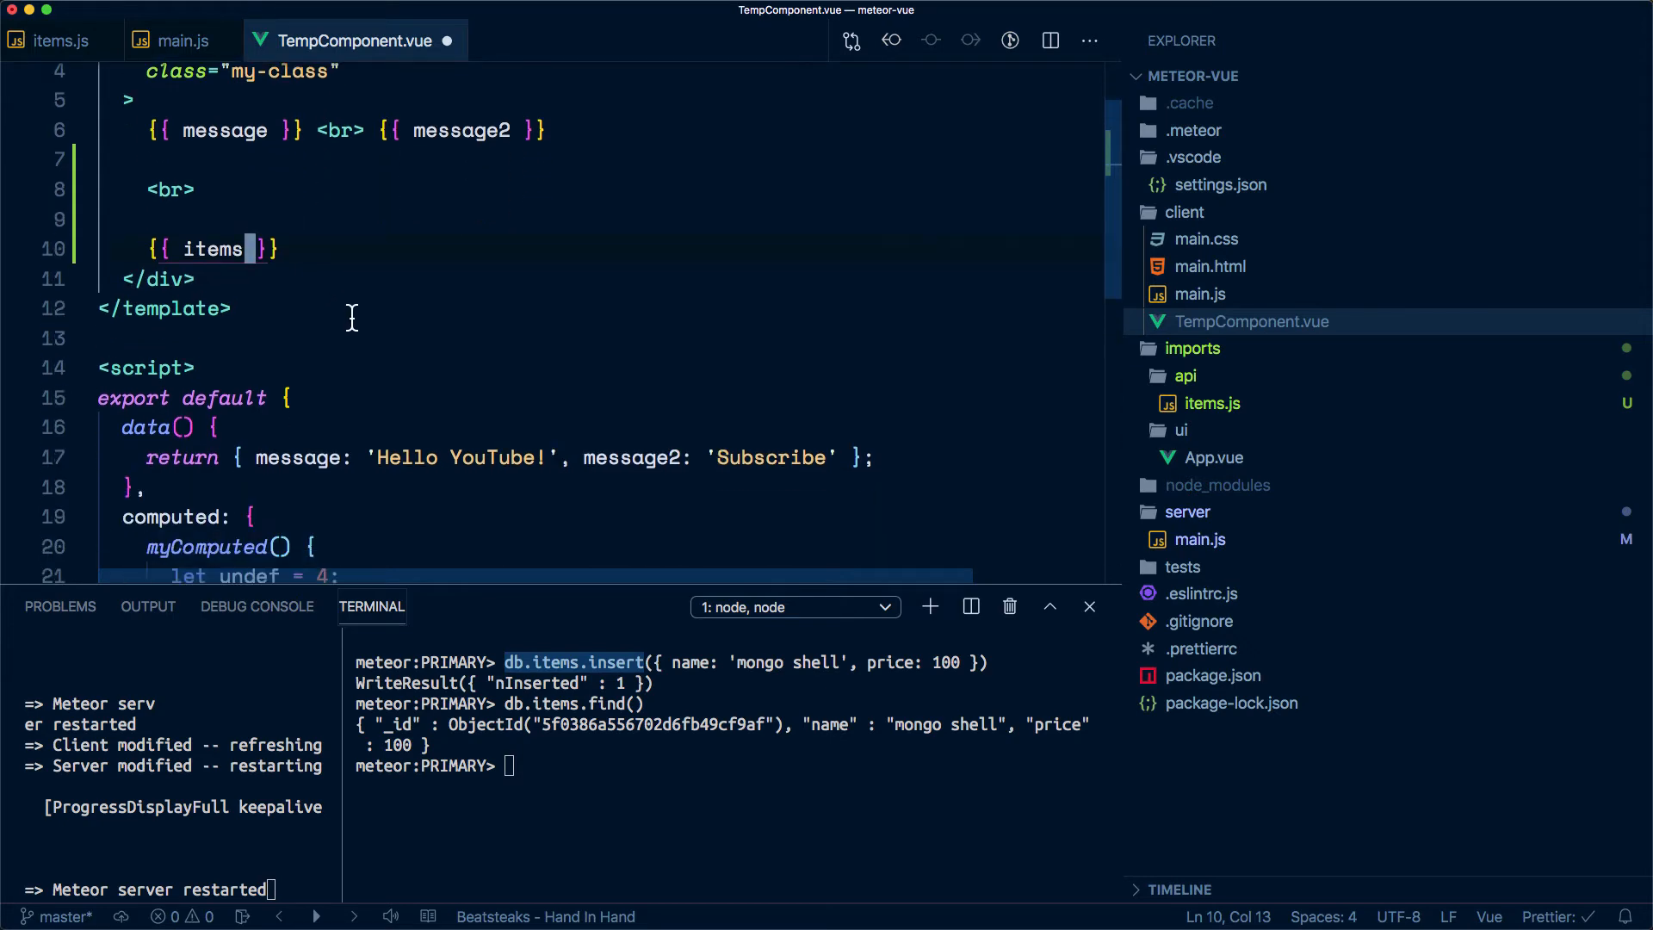
{"action": "double_click", "coordinate": [212, 253]}
{"action": "scroll", "coordinate": [266, 300], "scroll_direction": "down", "scroll_amount": 1}
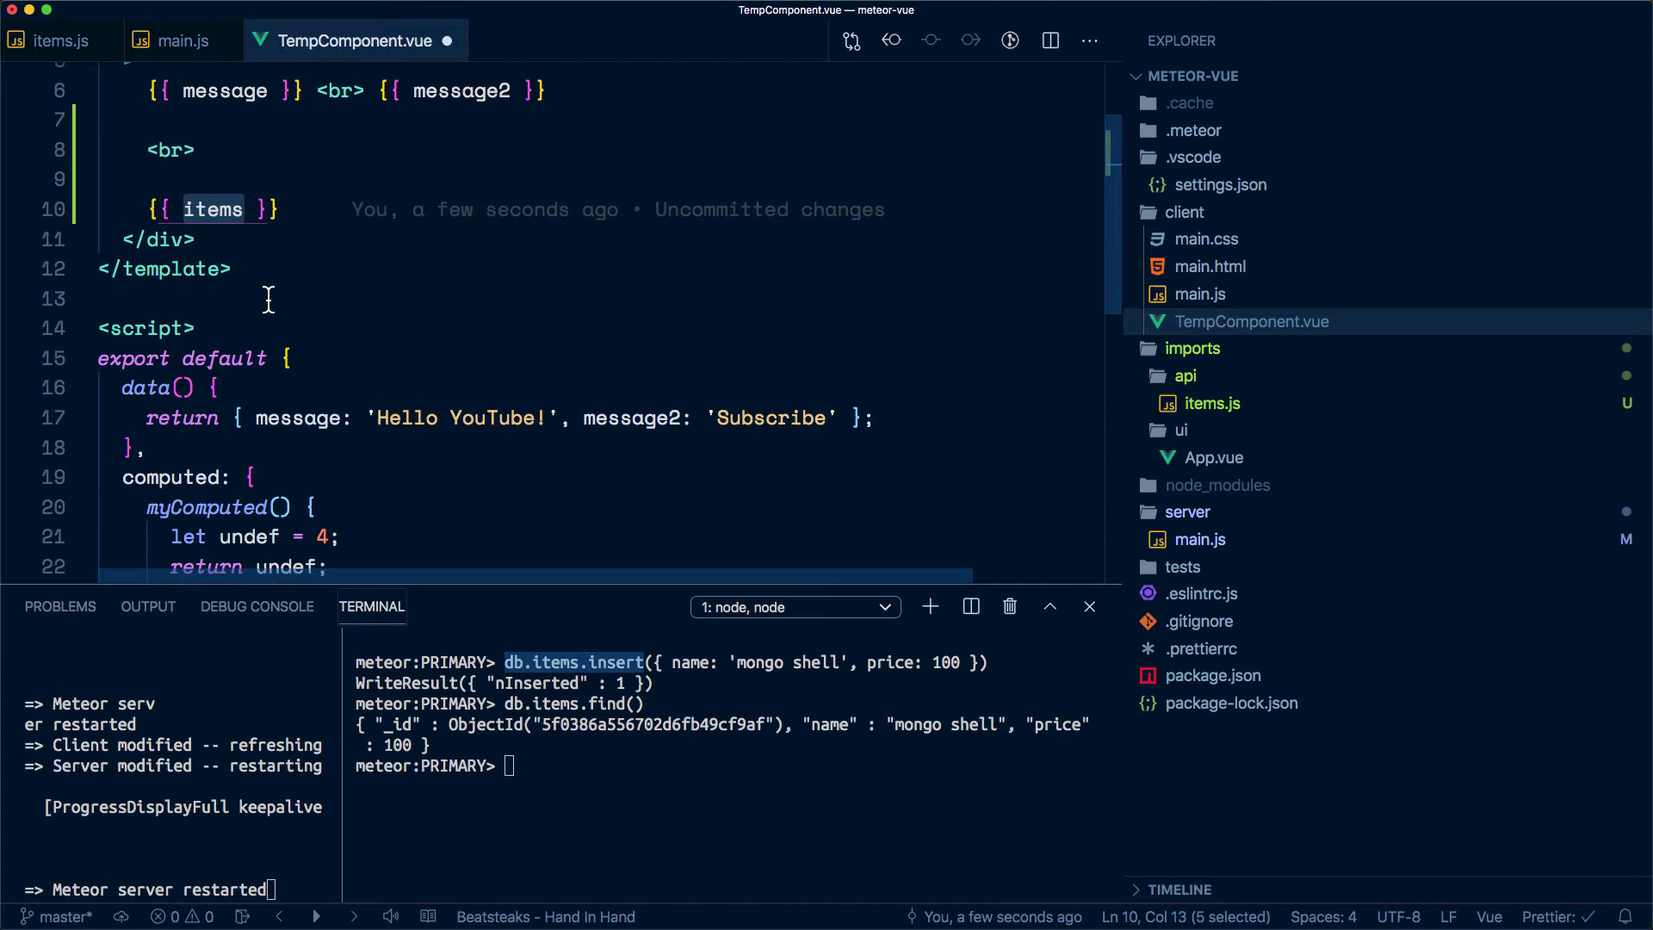
{"action": "key", "text": "cmd+s"}
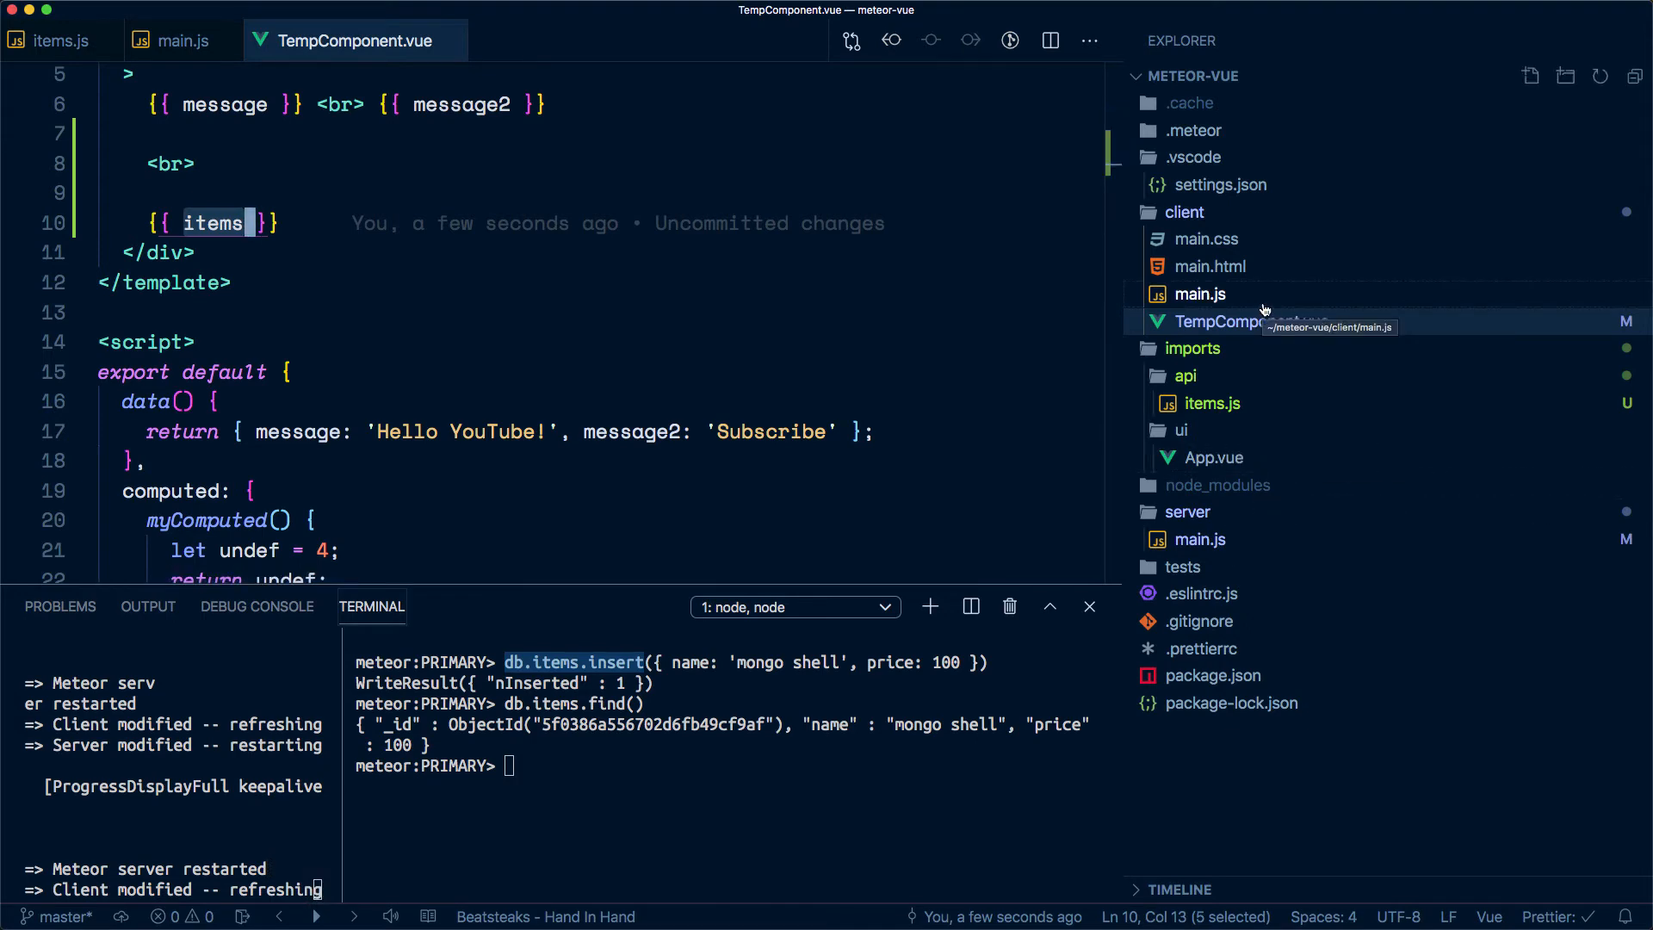
Review client main.js's Vue mounting code and start a line below the vue import
{"action": "left_click", "coordinate": [1201, 295]}
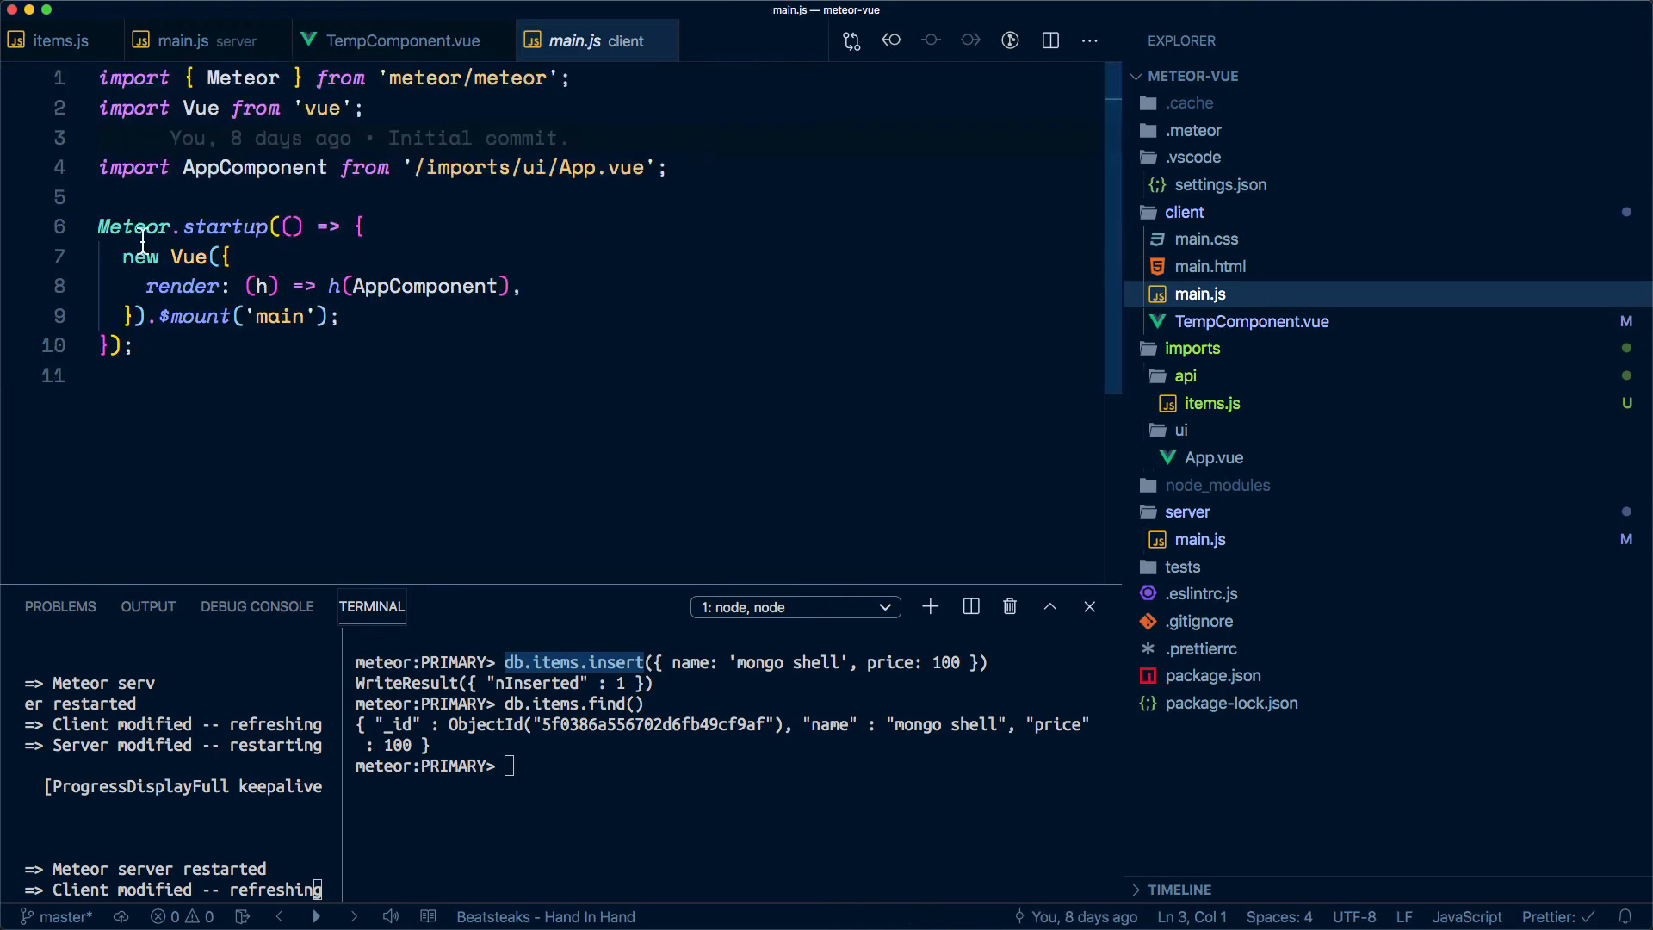
{"action": "left_click_drag", "start_coordinate": [123, 256], "coordinate": [339, 316]}
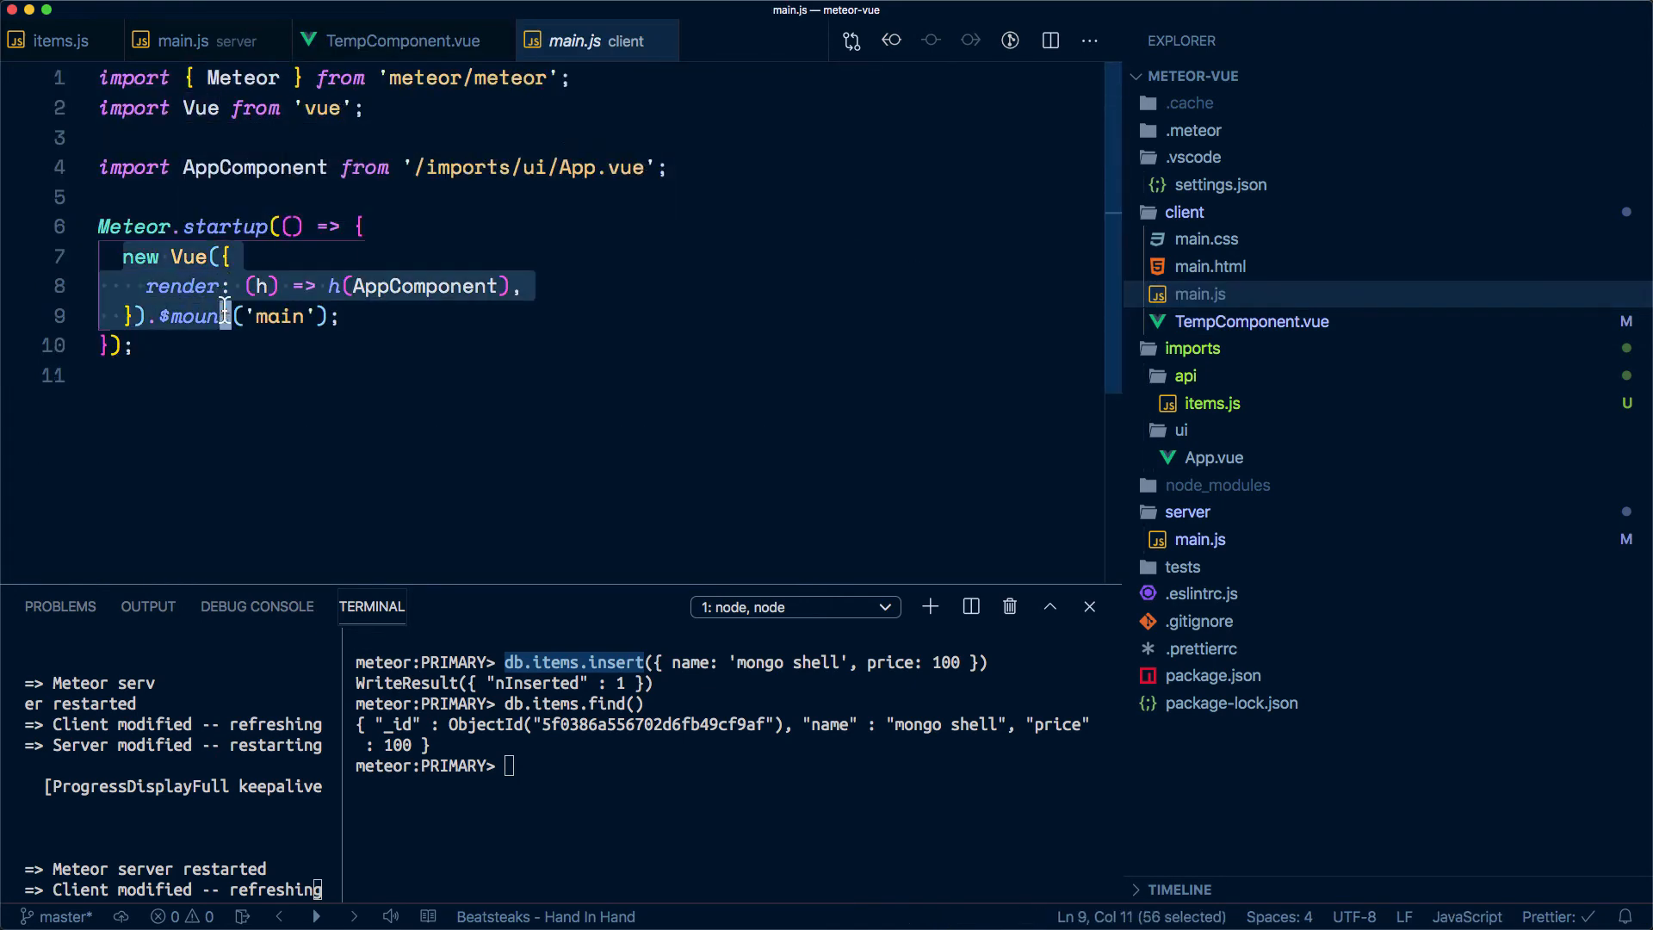
{"action": "left_click", "coordinate": [451, 112]}
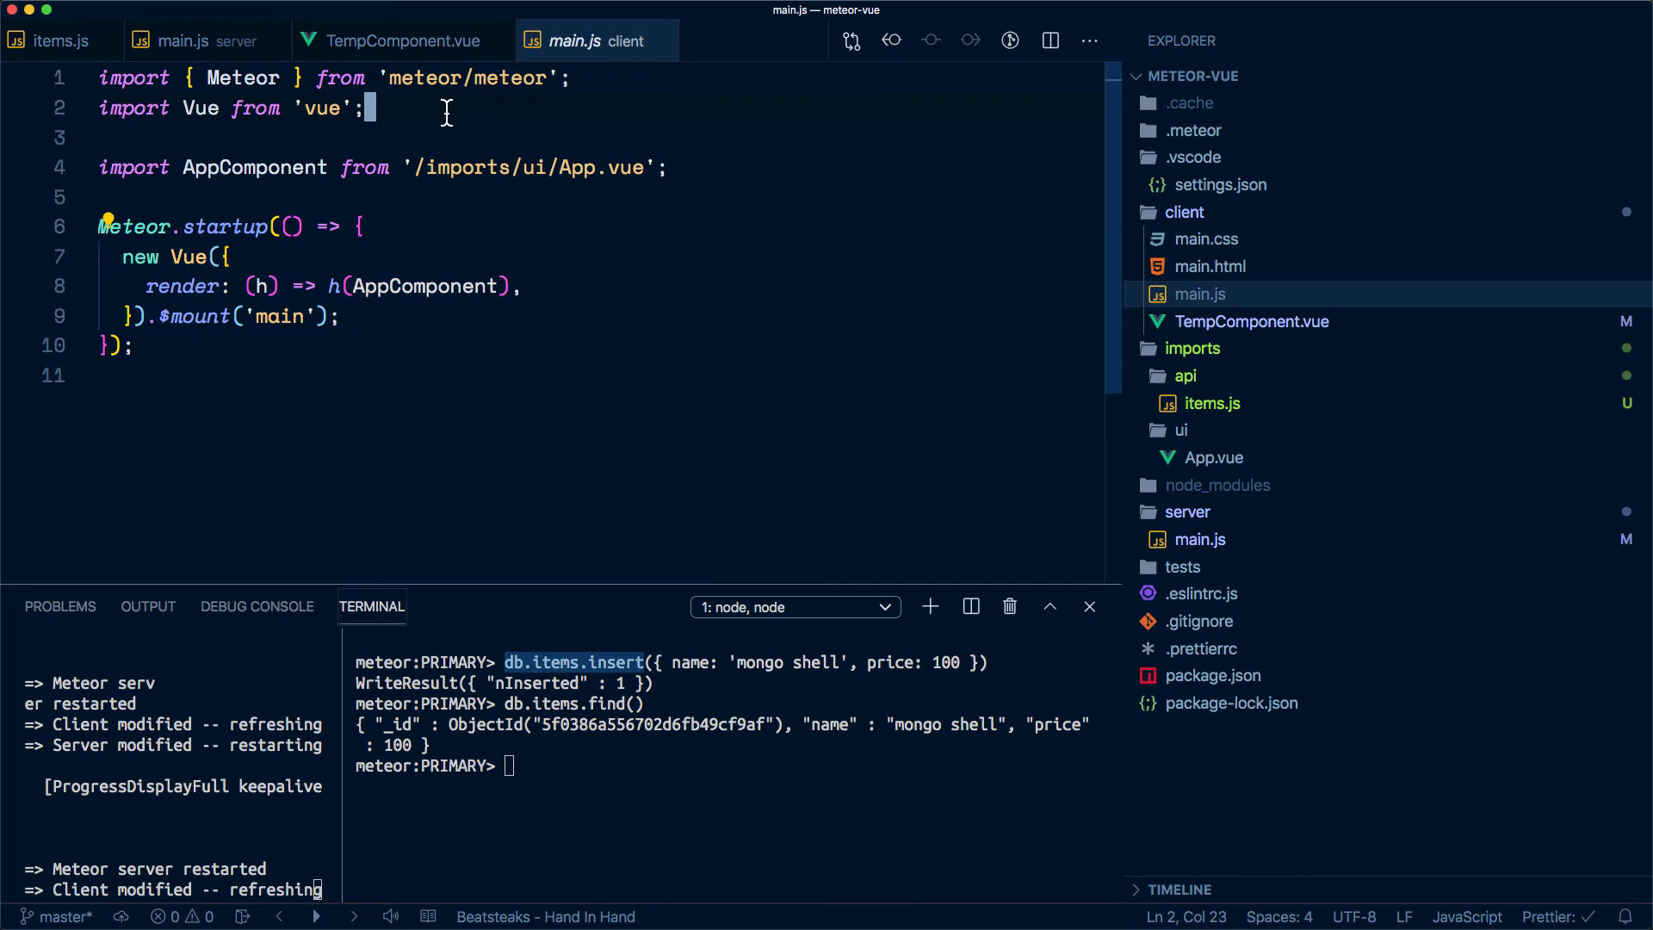
{"action": "key", "text": "Return"}
{"action": "type", "text": "import"}
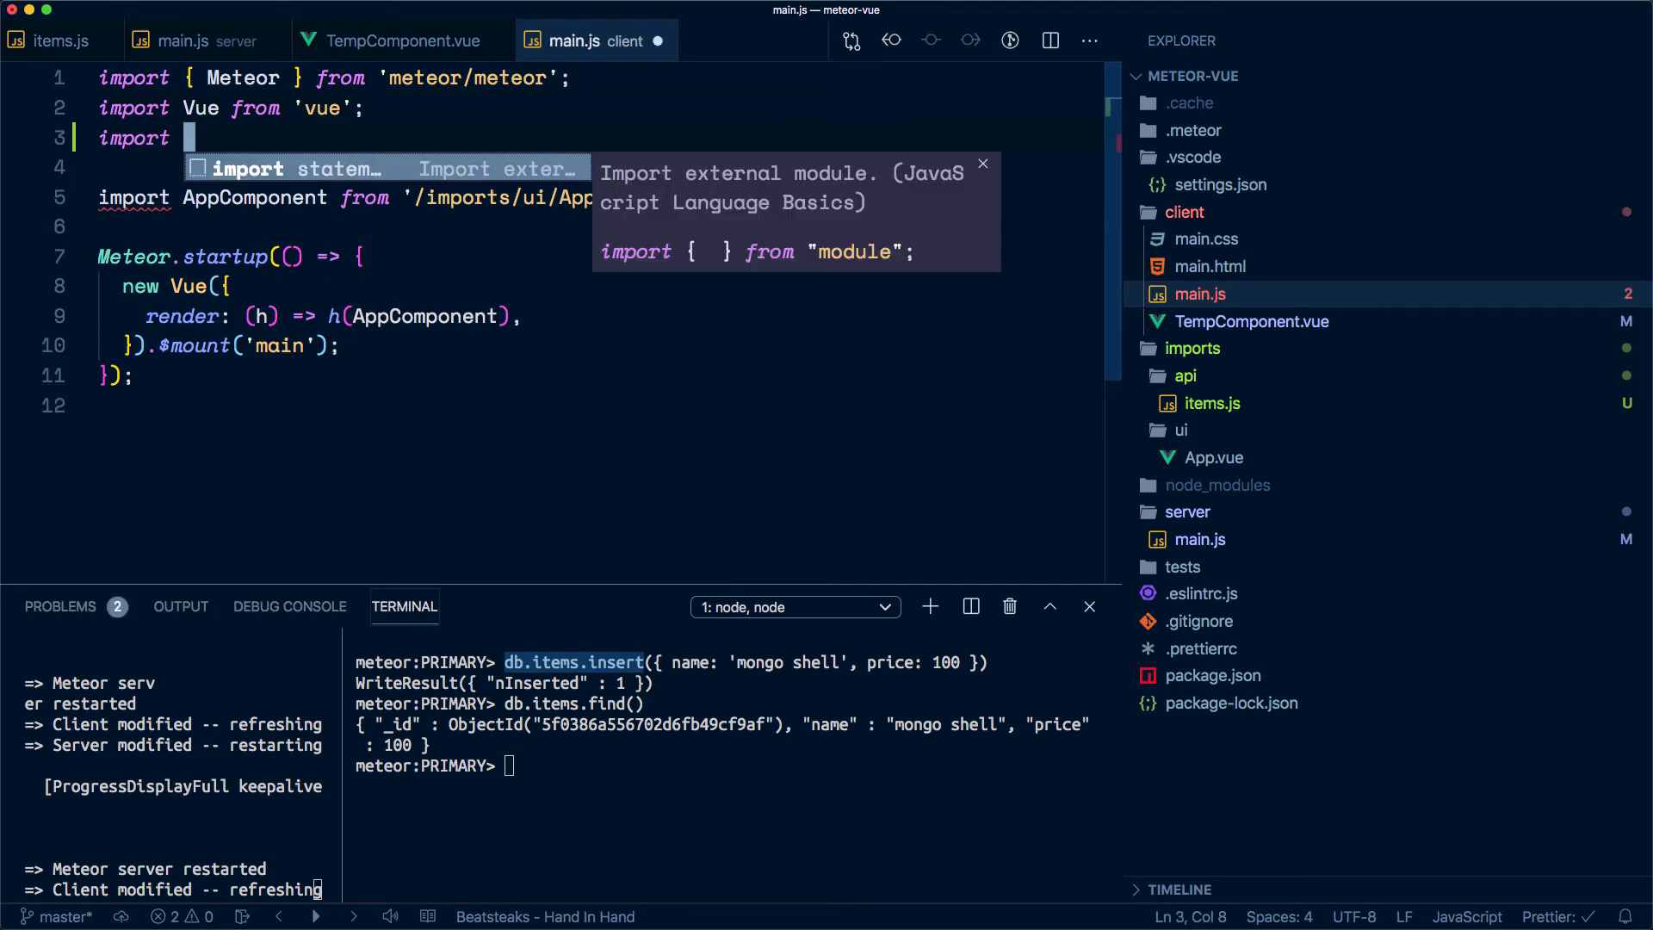
Import VueMeteorTracker from 'vue-meteor-tracker' and save client main.js
{"action": "key", "text": "Return"}
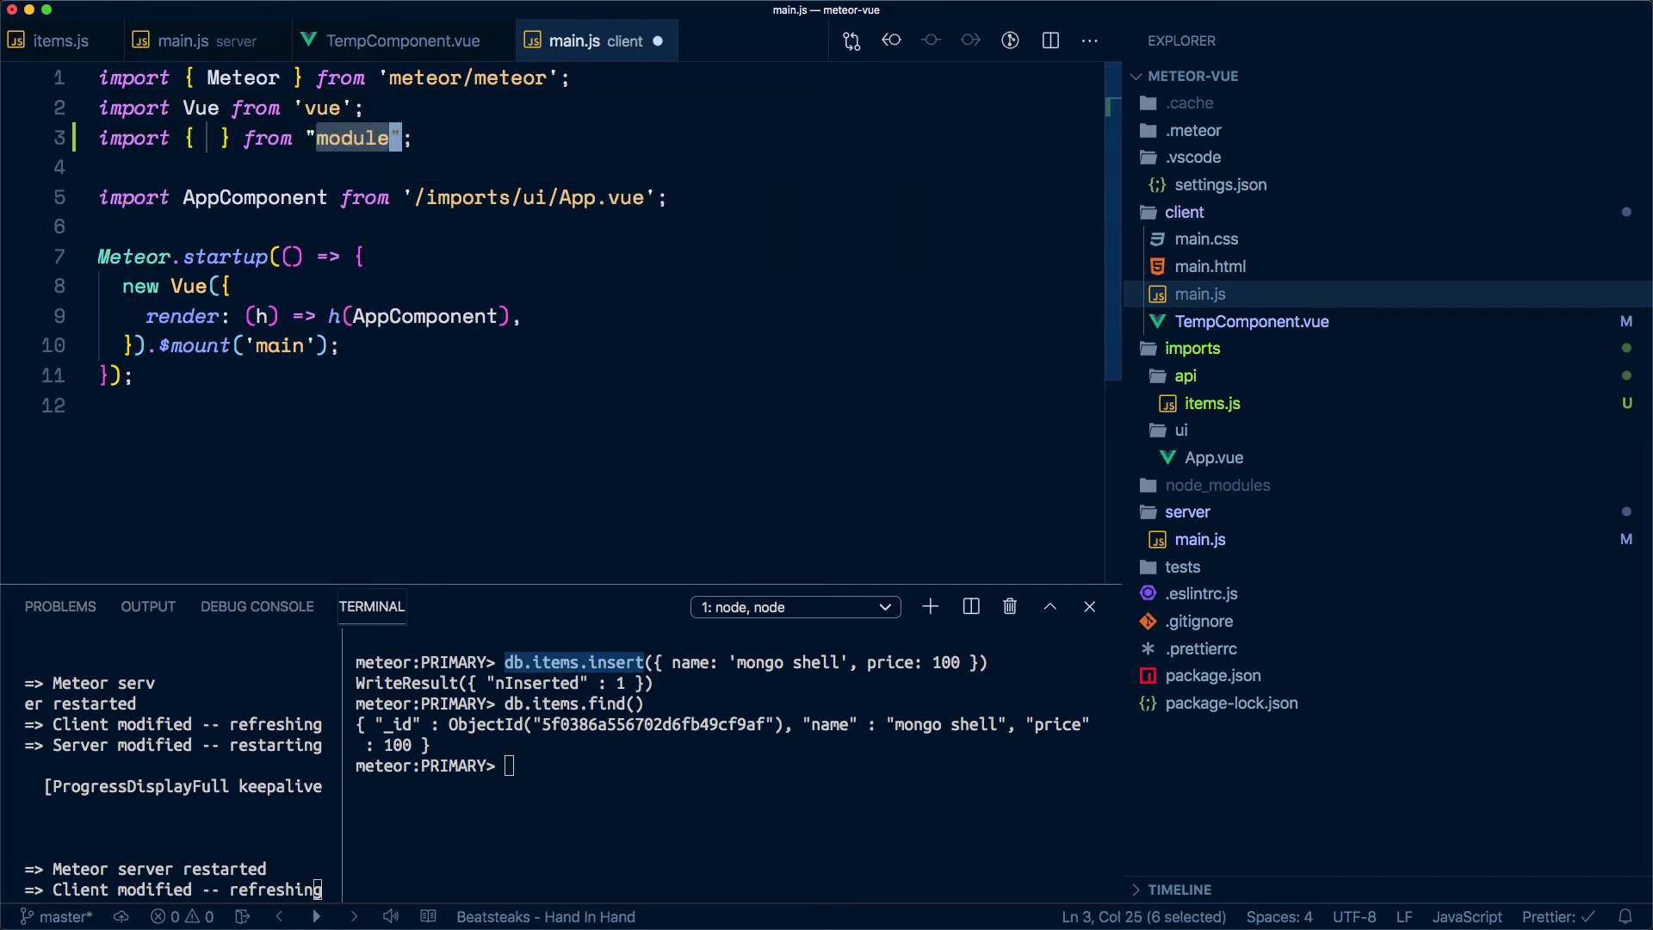
{"action": "type", "text": "vue-meteor-t"}
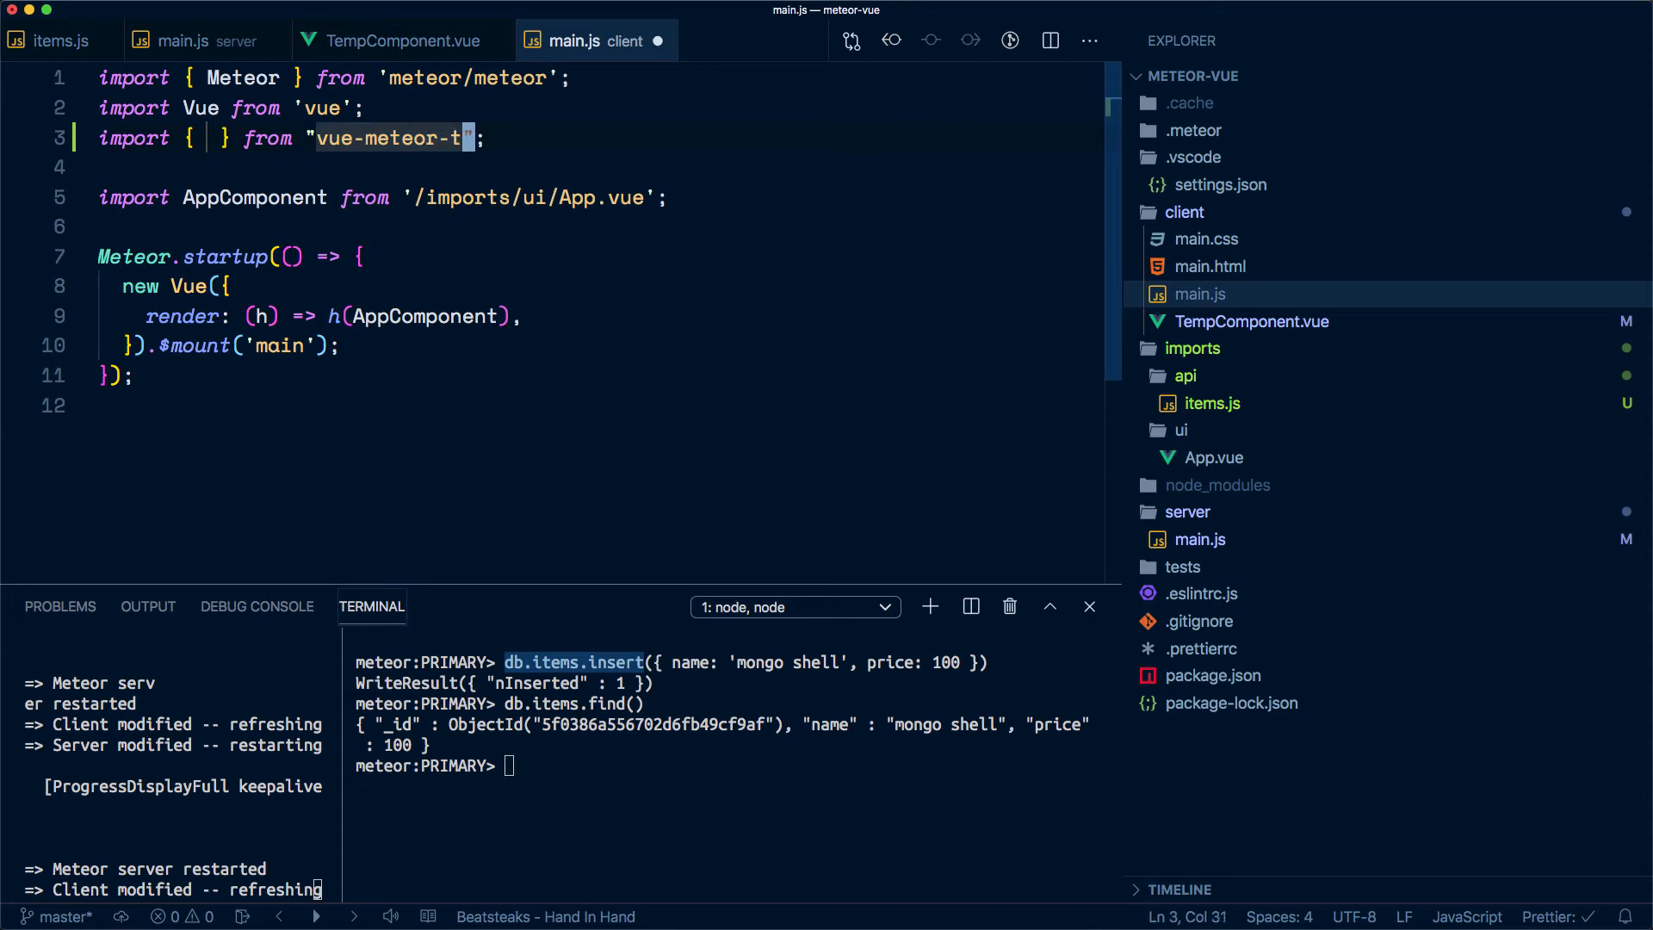
{"action": "type", "text": "racker"}
{"action": "key", "text": "Tab"}
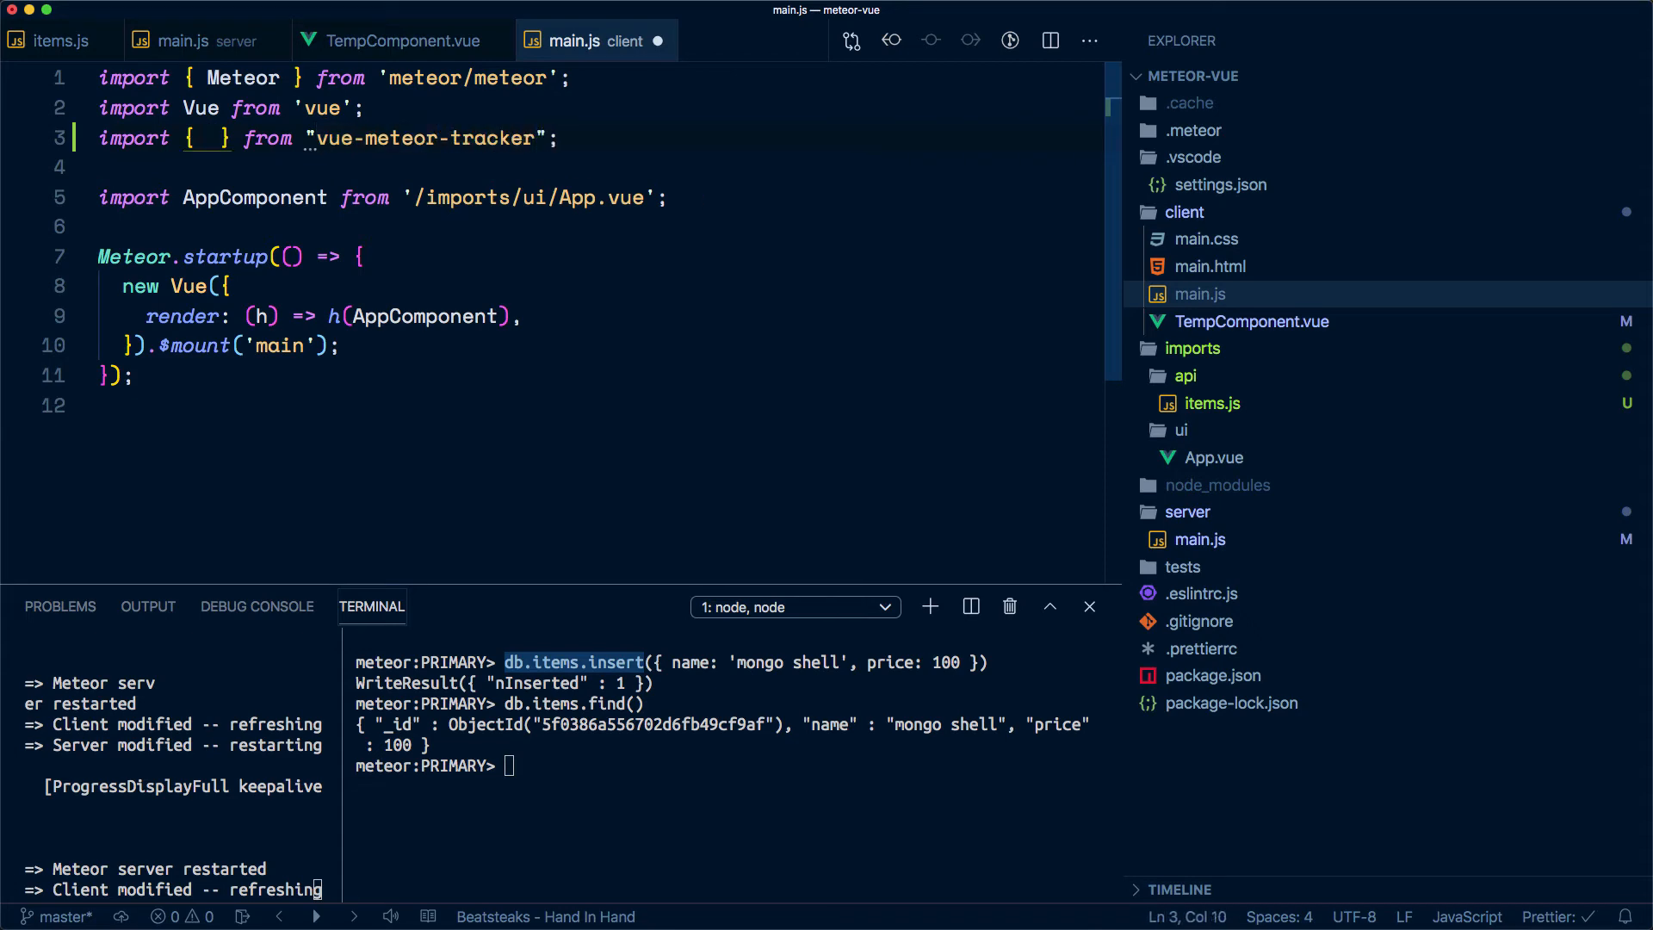
{"action": "left_click_drag", "start_coordinate": [184, 136], "coordinate": [236, 137]}
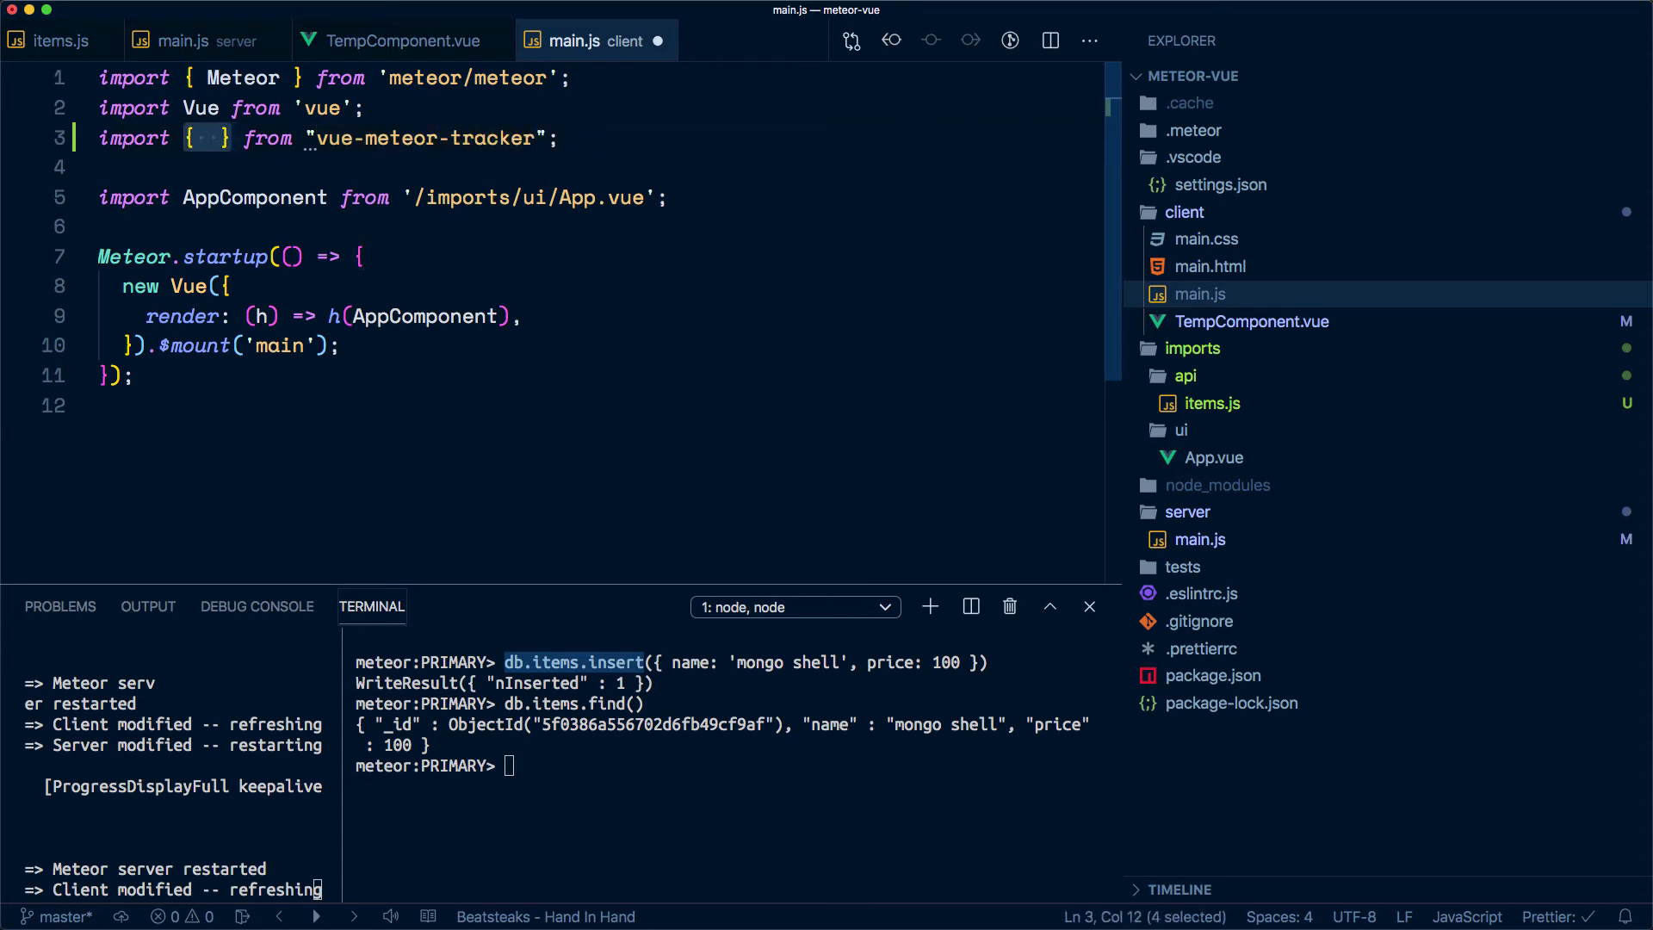
{"action": "type", "text": "VueM"}
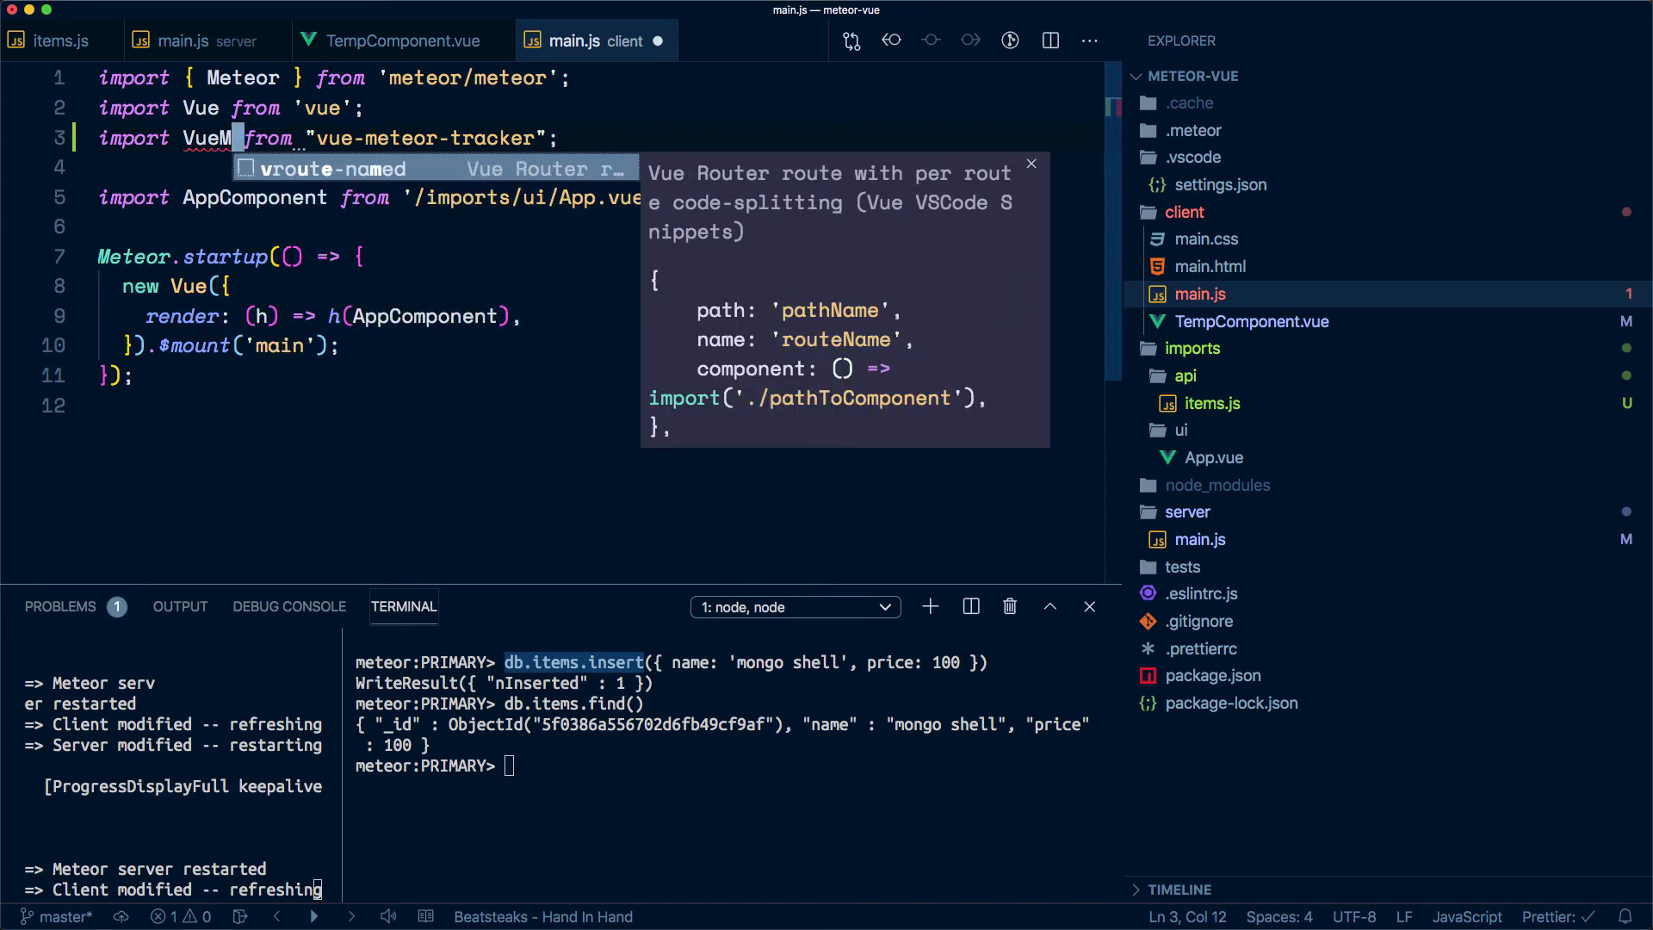
{"action": "type", "text": "eteorTracker"}
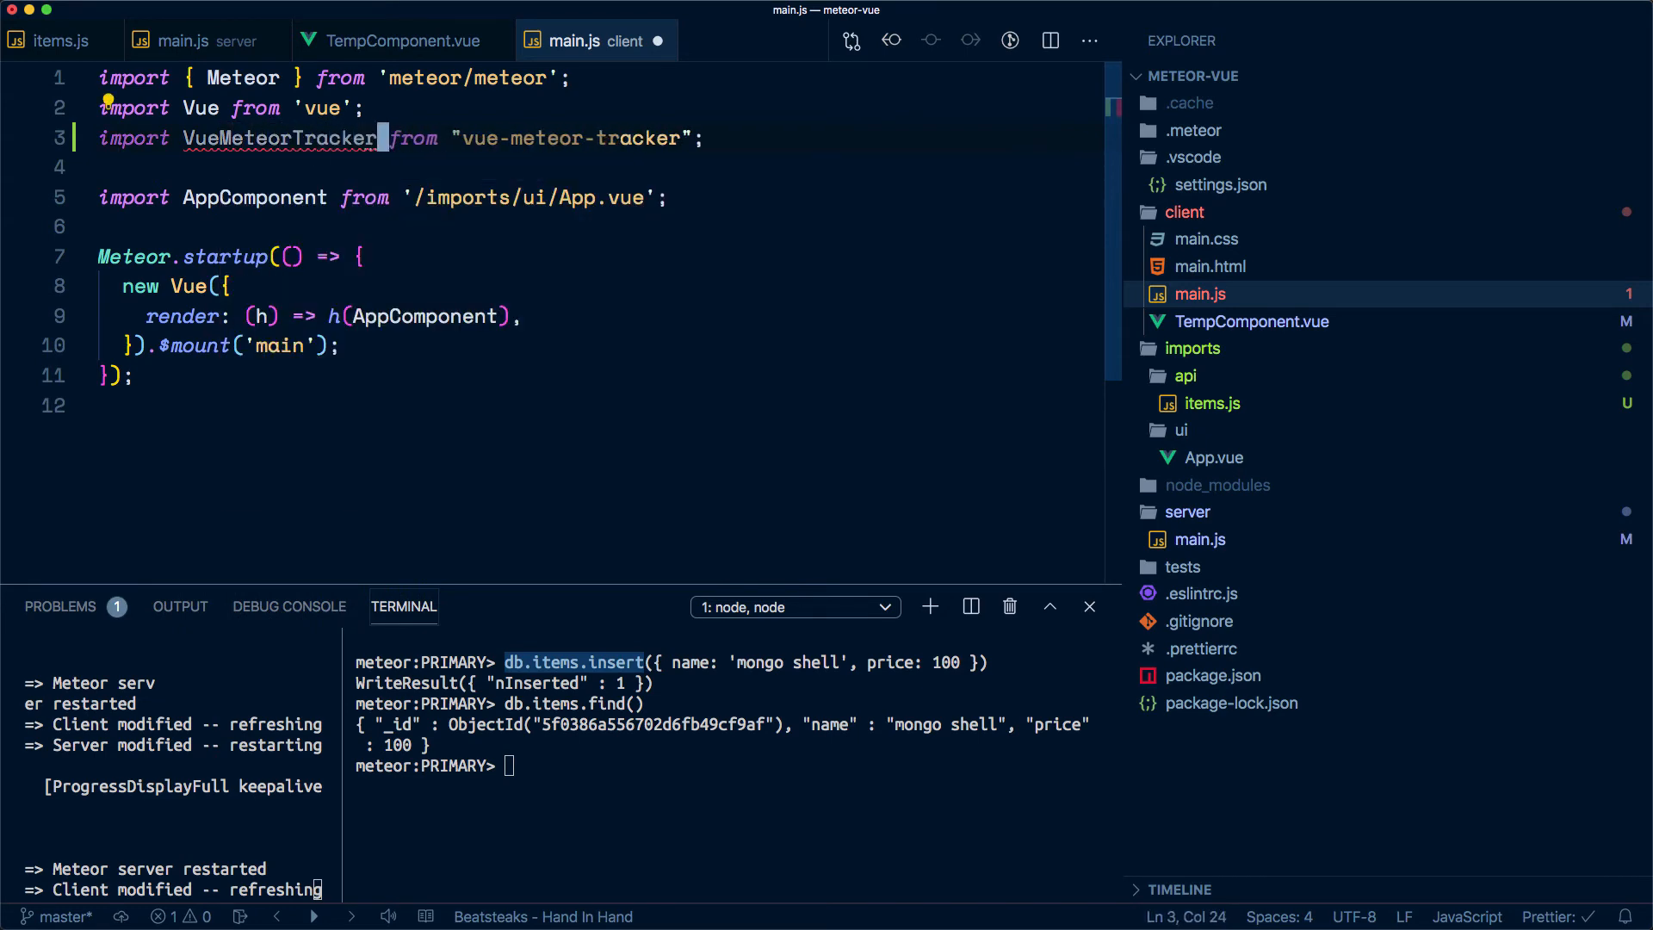
{"action": "key", "text": "ctrl+s"}
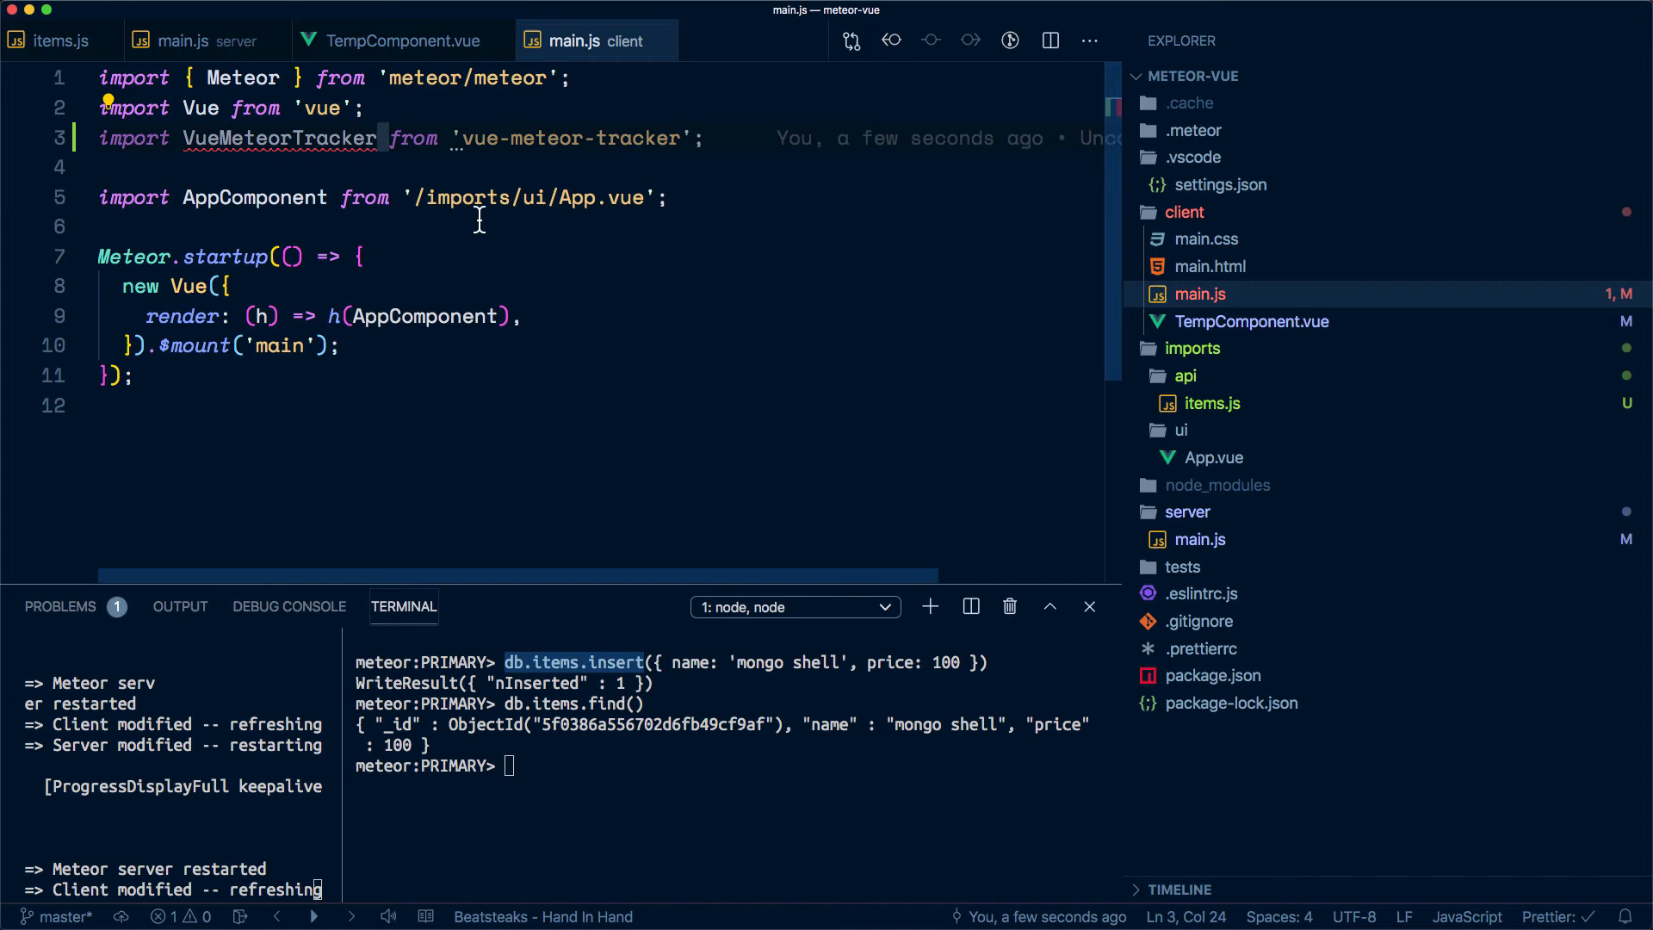
Call Vue.use(VueMeteorTracker) at the start of Meteor.startup and save
{"action": "left_click", "coordinate": [439, 249]}
{"action": "key", "text": "Return"}
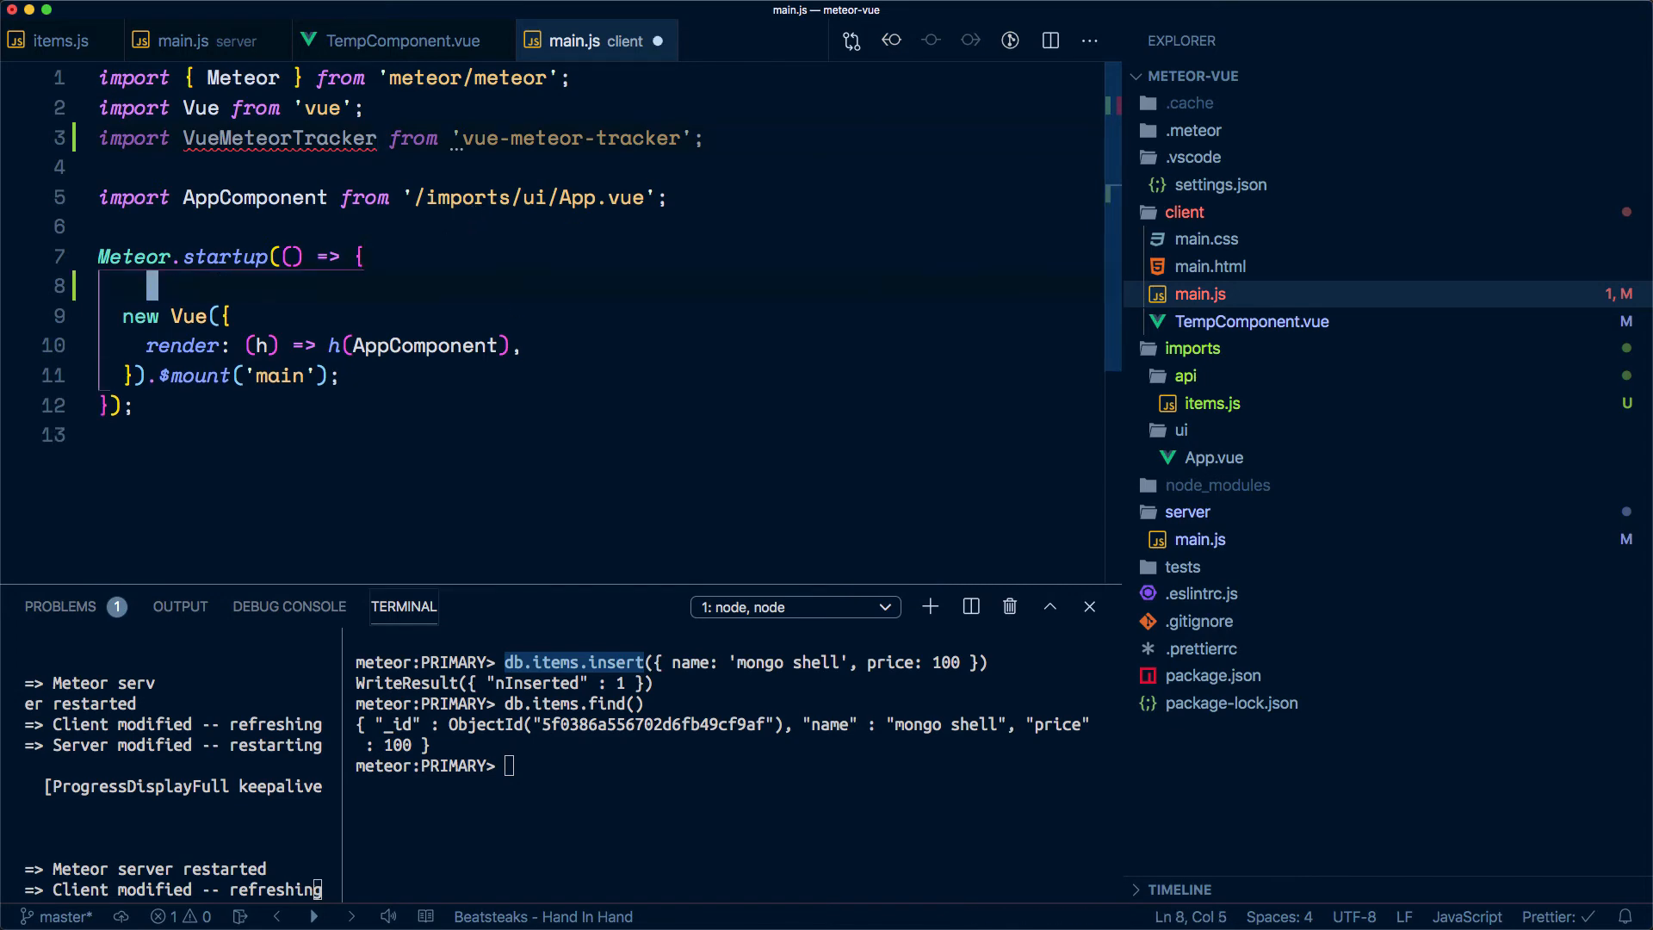
{"action": "type", "text": "Vue."}
{"action": "key", "text": "Return"}
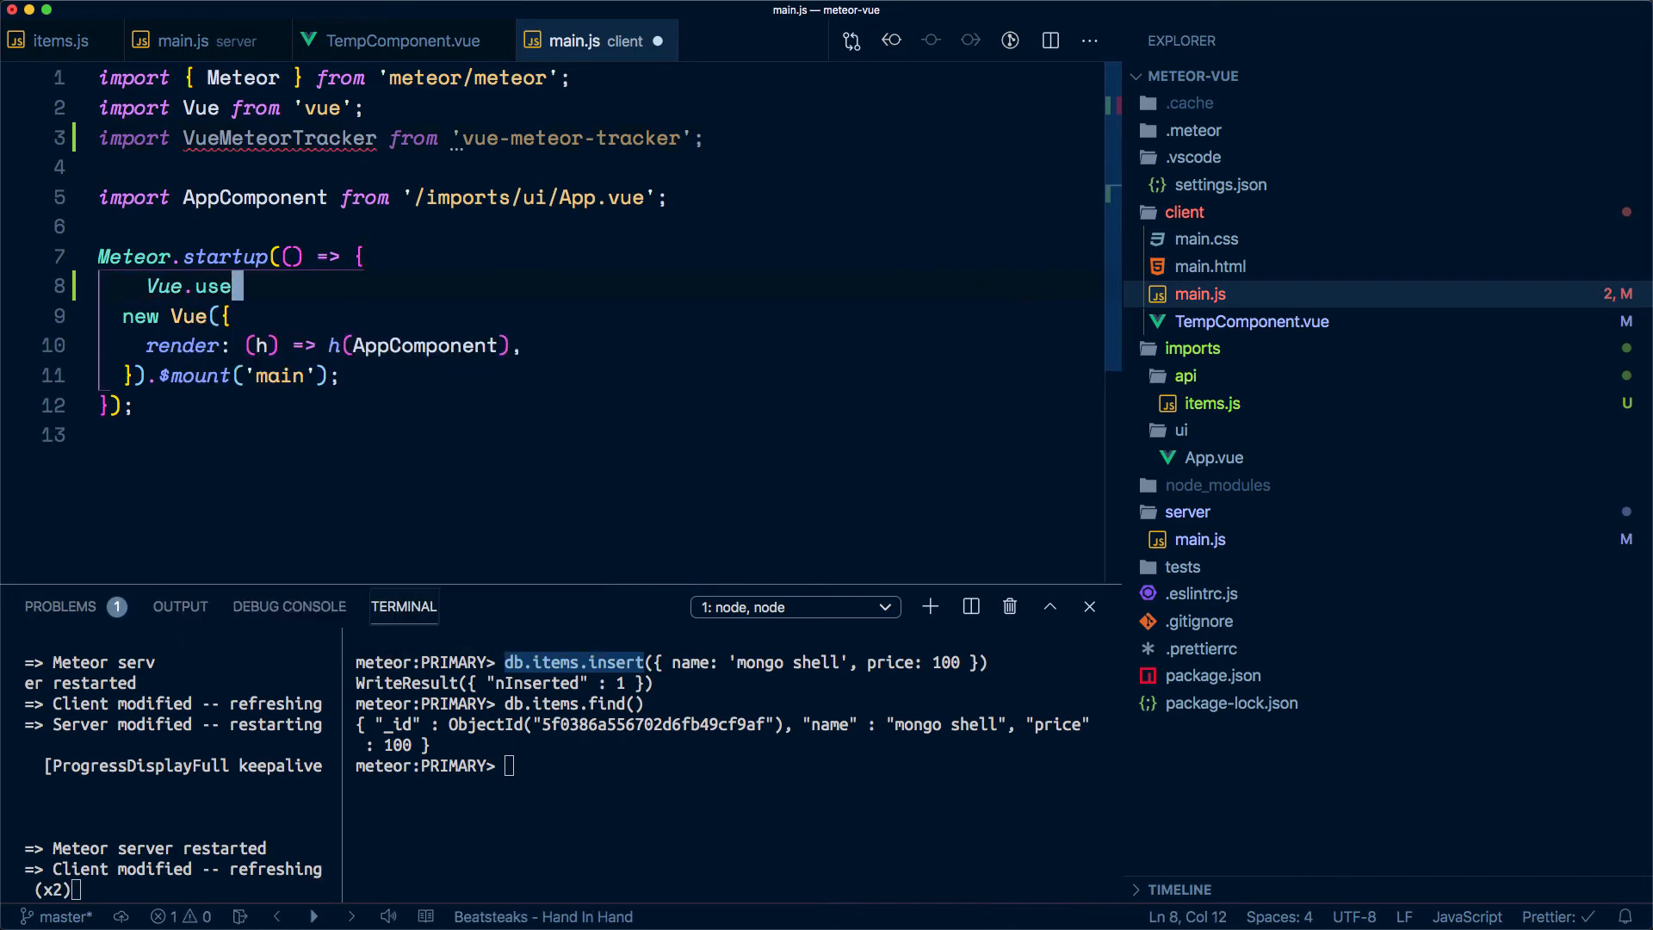
{"action": "type", "text": "("}
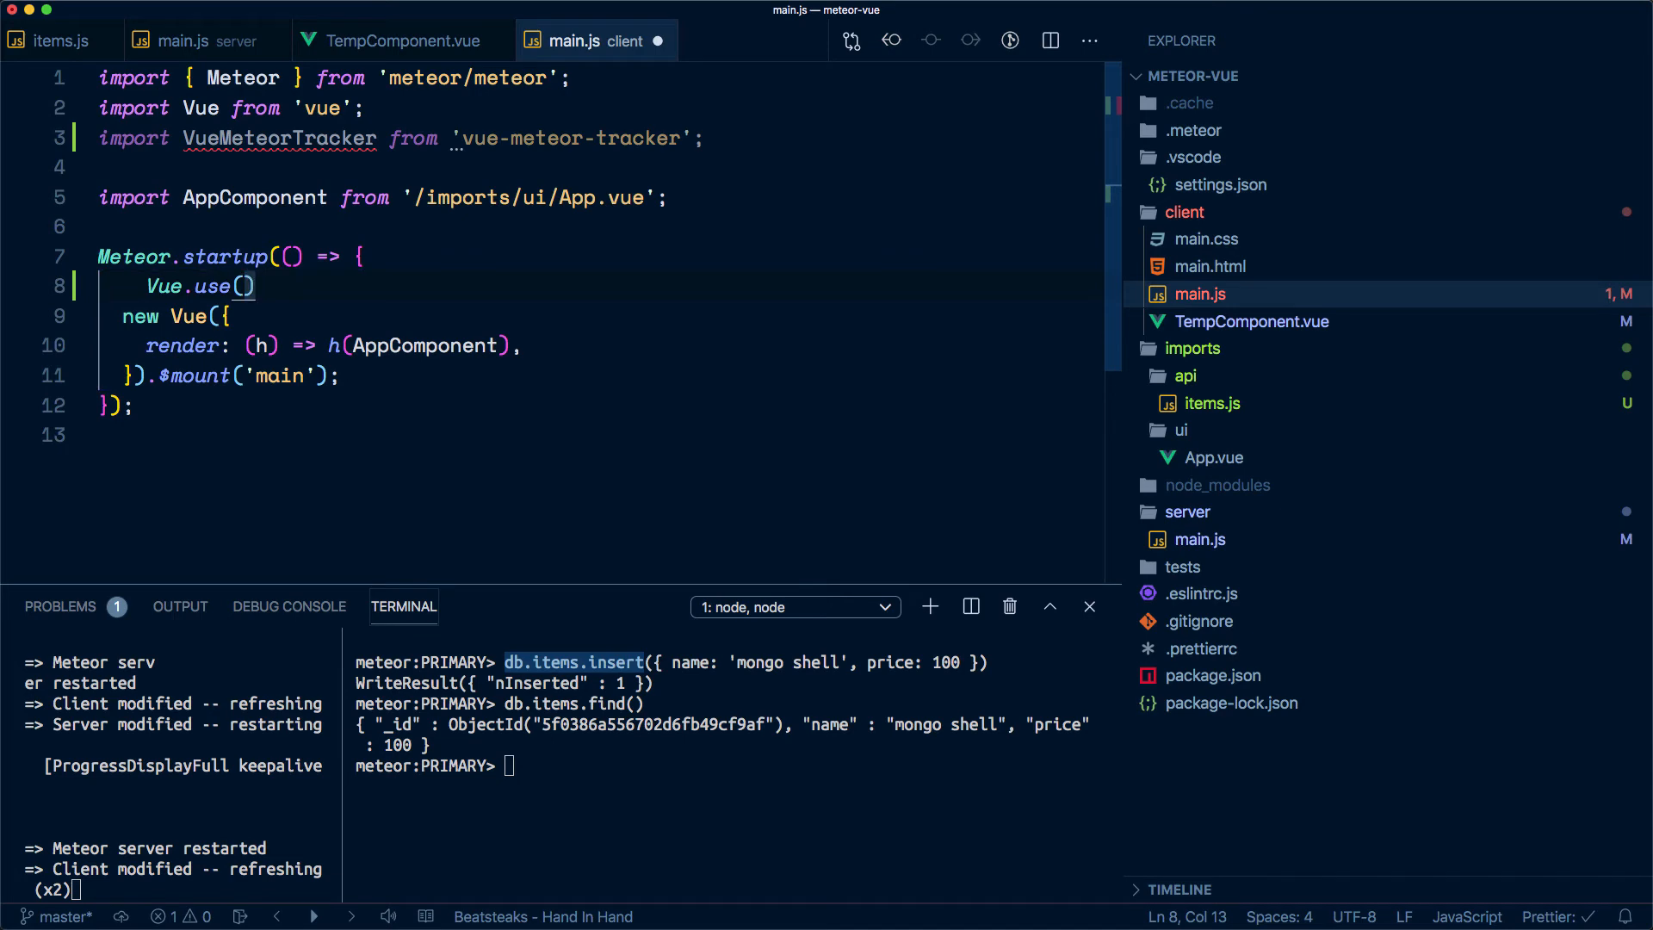
{"action": "type", "text": "Vue"}
{"action": "key", "text": "Down"}
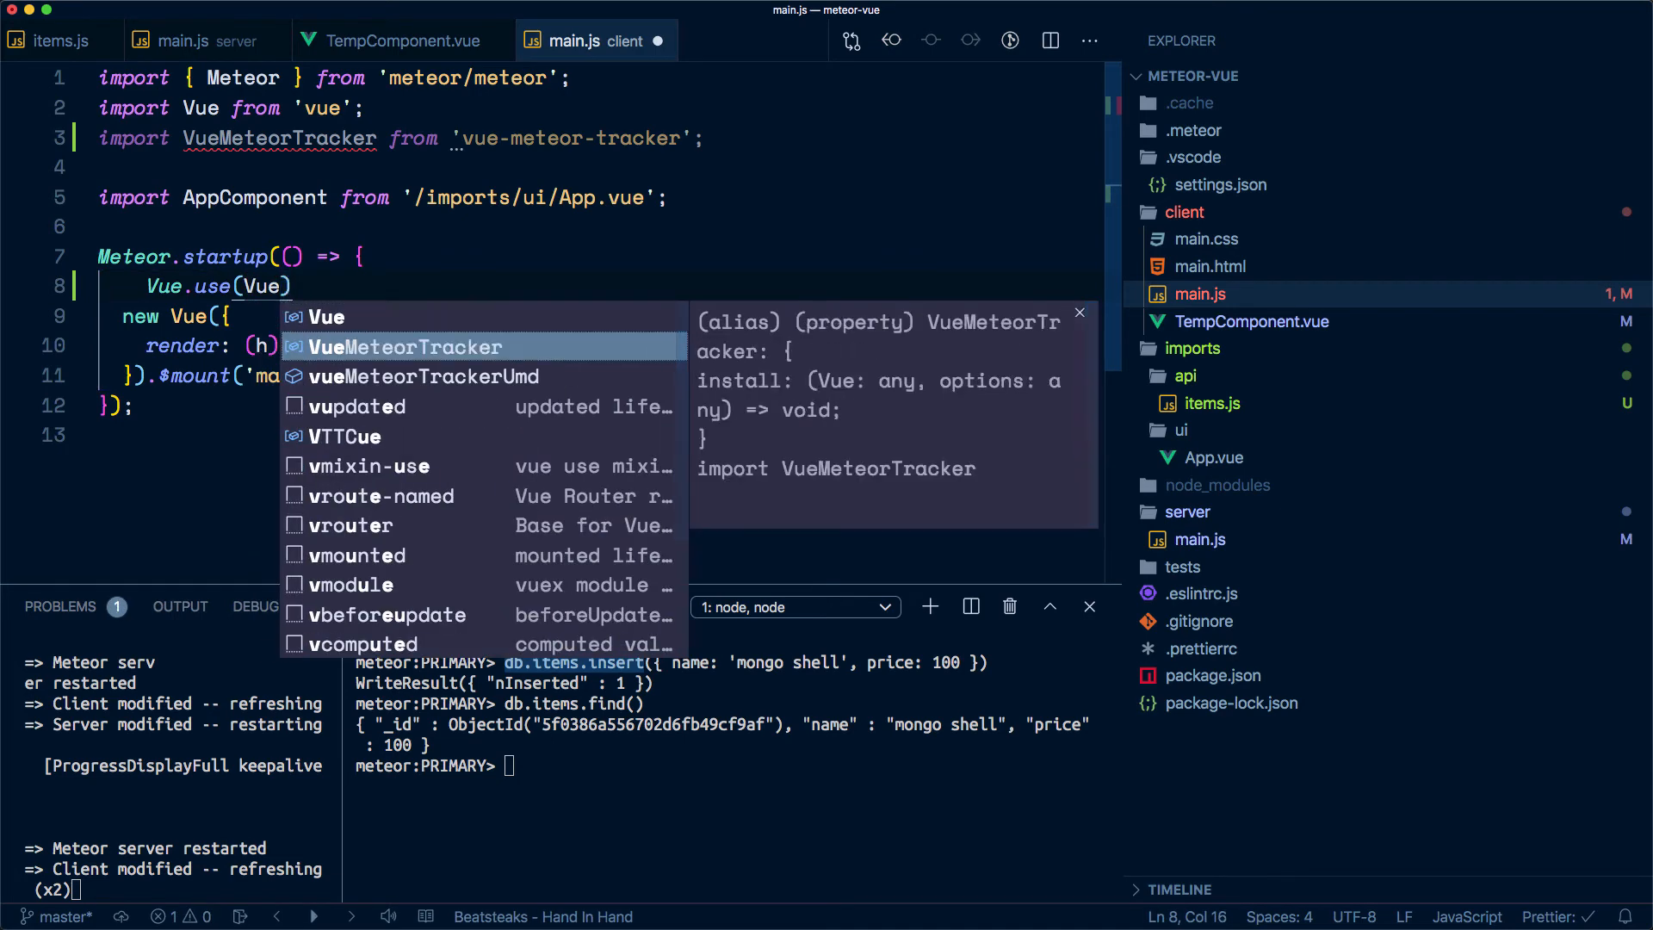
{"action": "key", "text": "Return"}
{"action": "key", "text": "ctrl+s"}
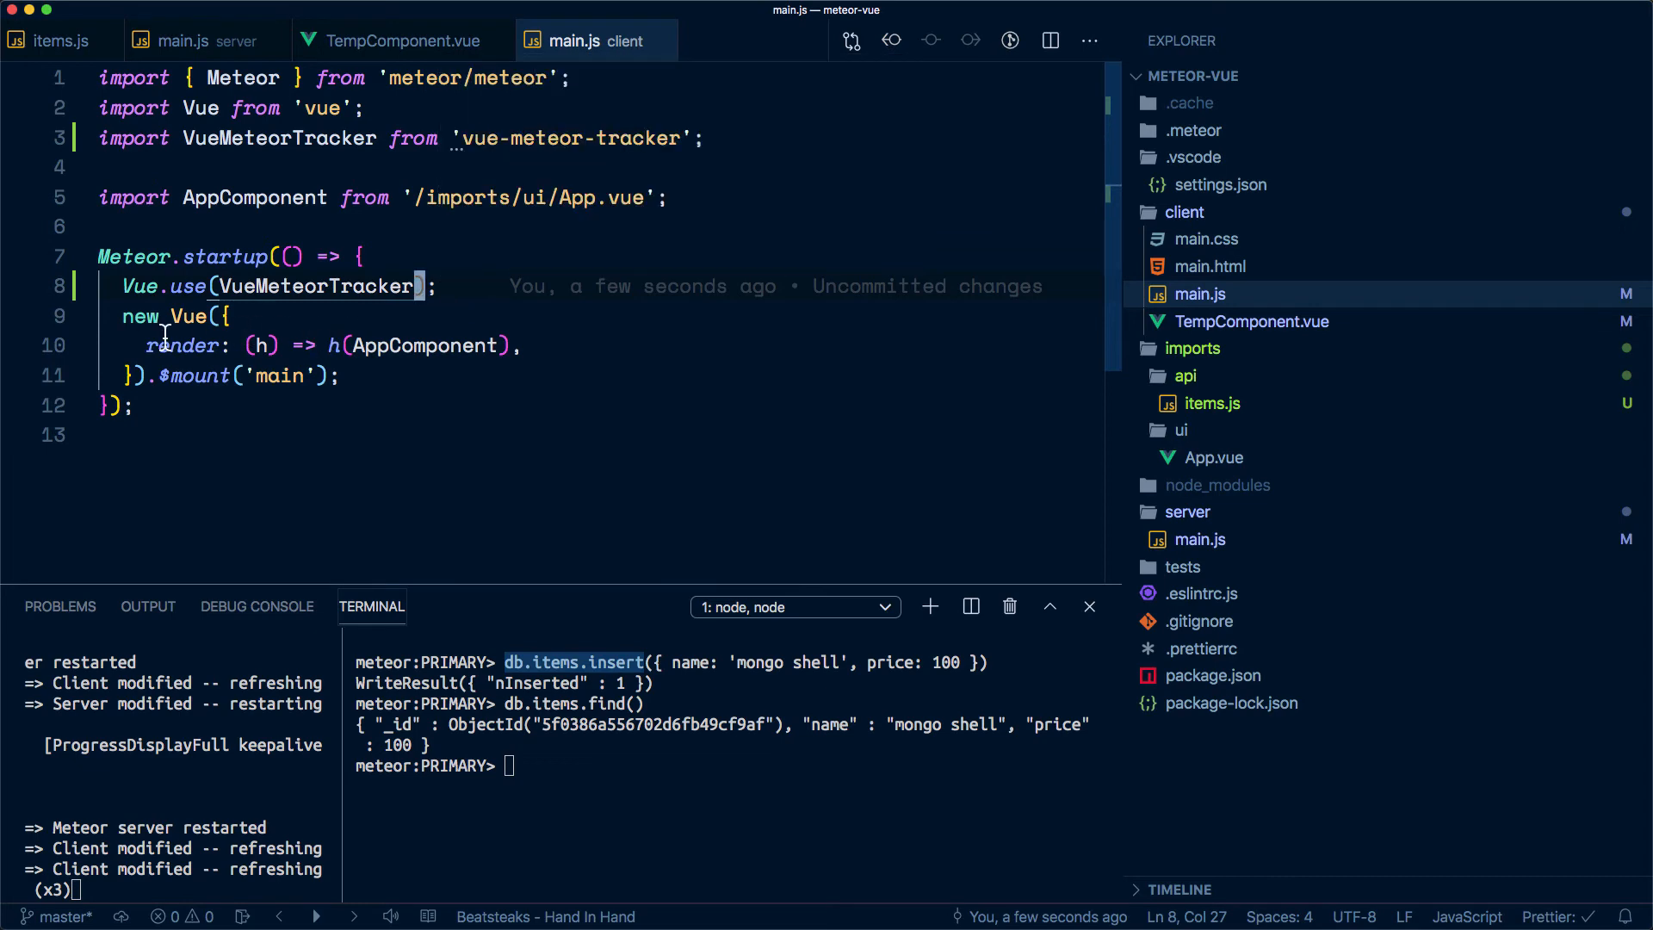
Review the new Vue instance code and check the terminal output
{"action": "left_click_drag", "start_coordinate": [123, 316], "coordinate": [359, 376]}
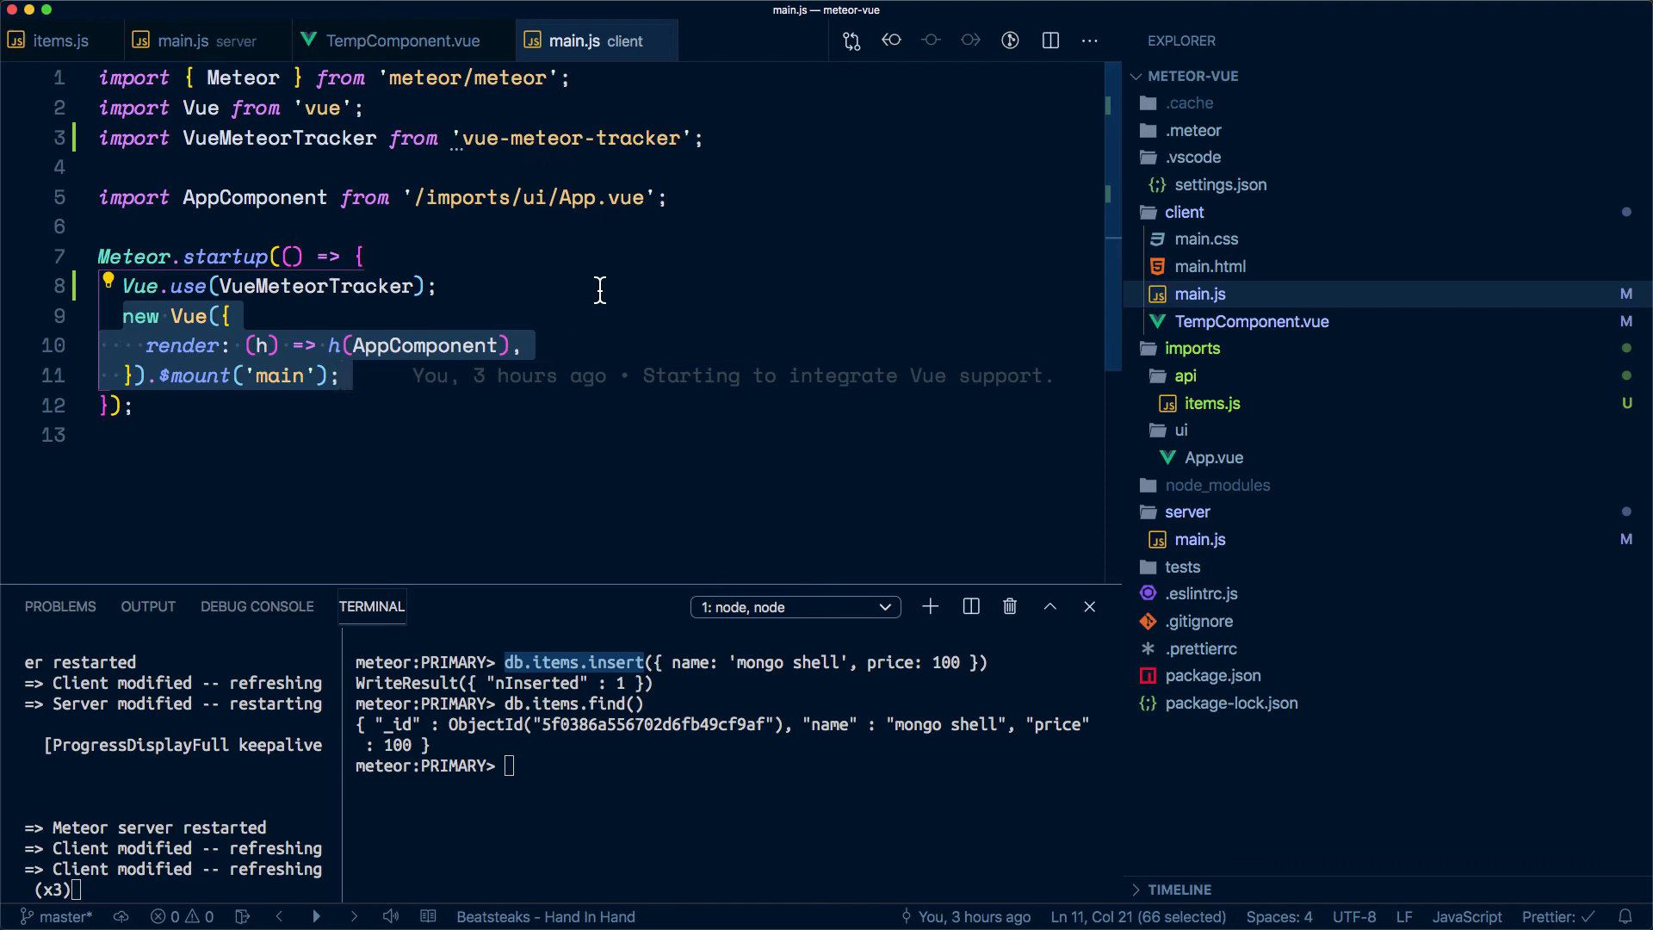
{"action": "double_click", "coordinate": [639, 139]}
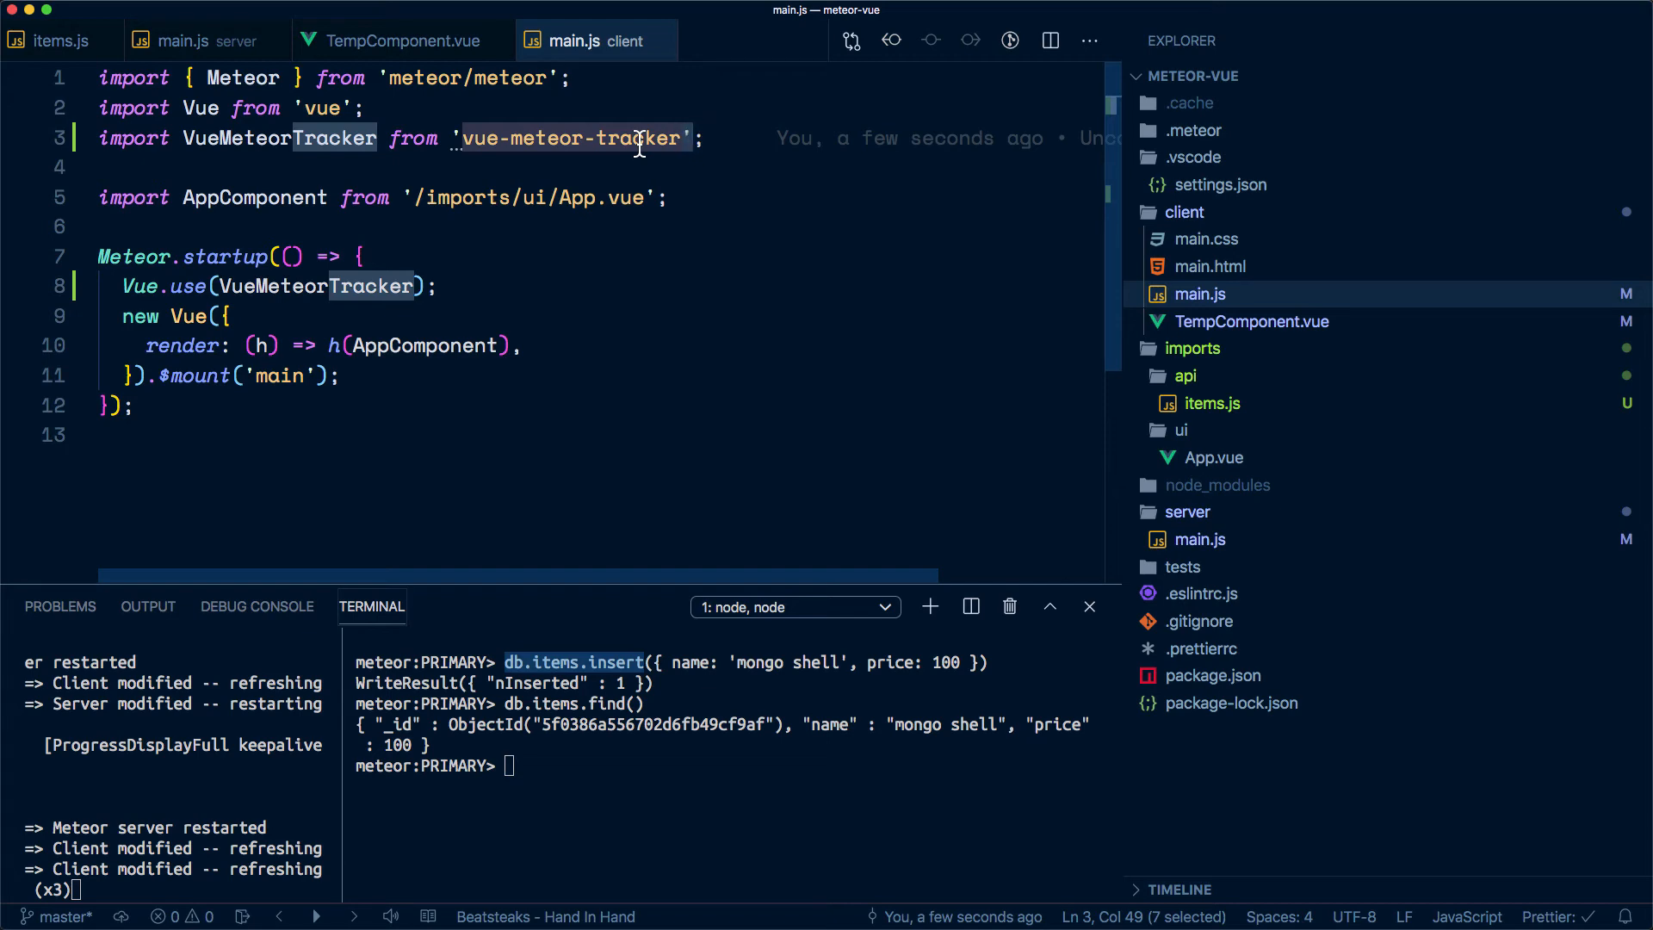
{"action": "left_click", "coordinate": [604, 770]}
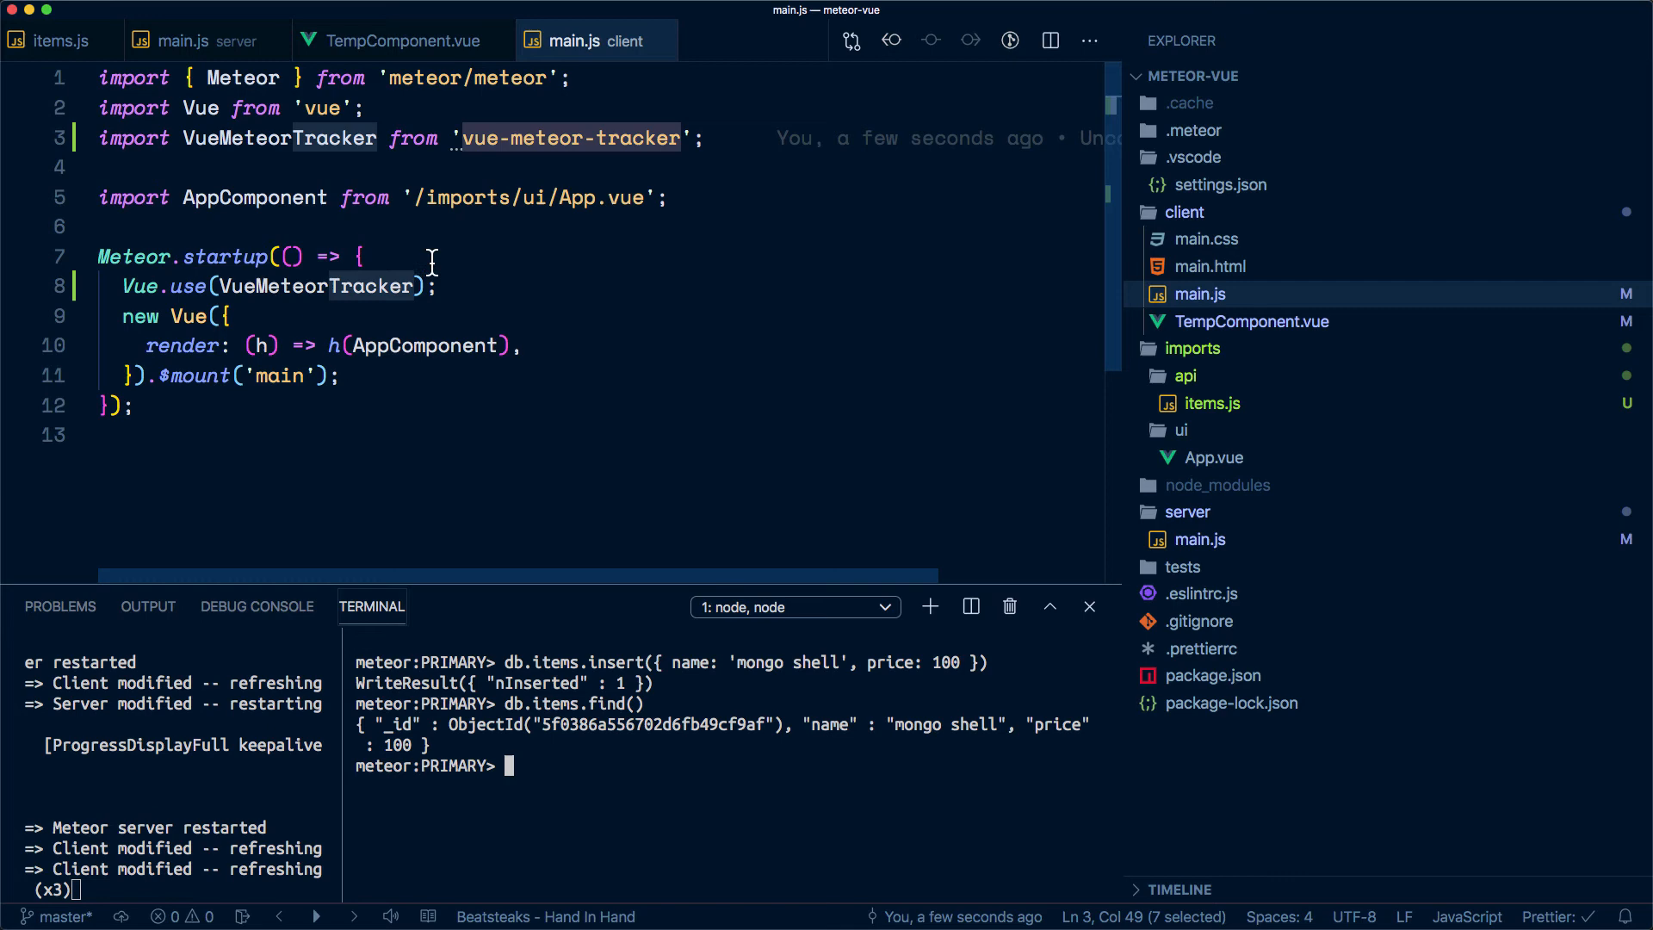
{"action": "left_click", "coordinate": [182, 316]}
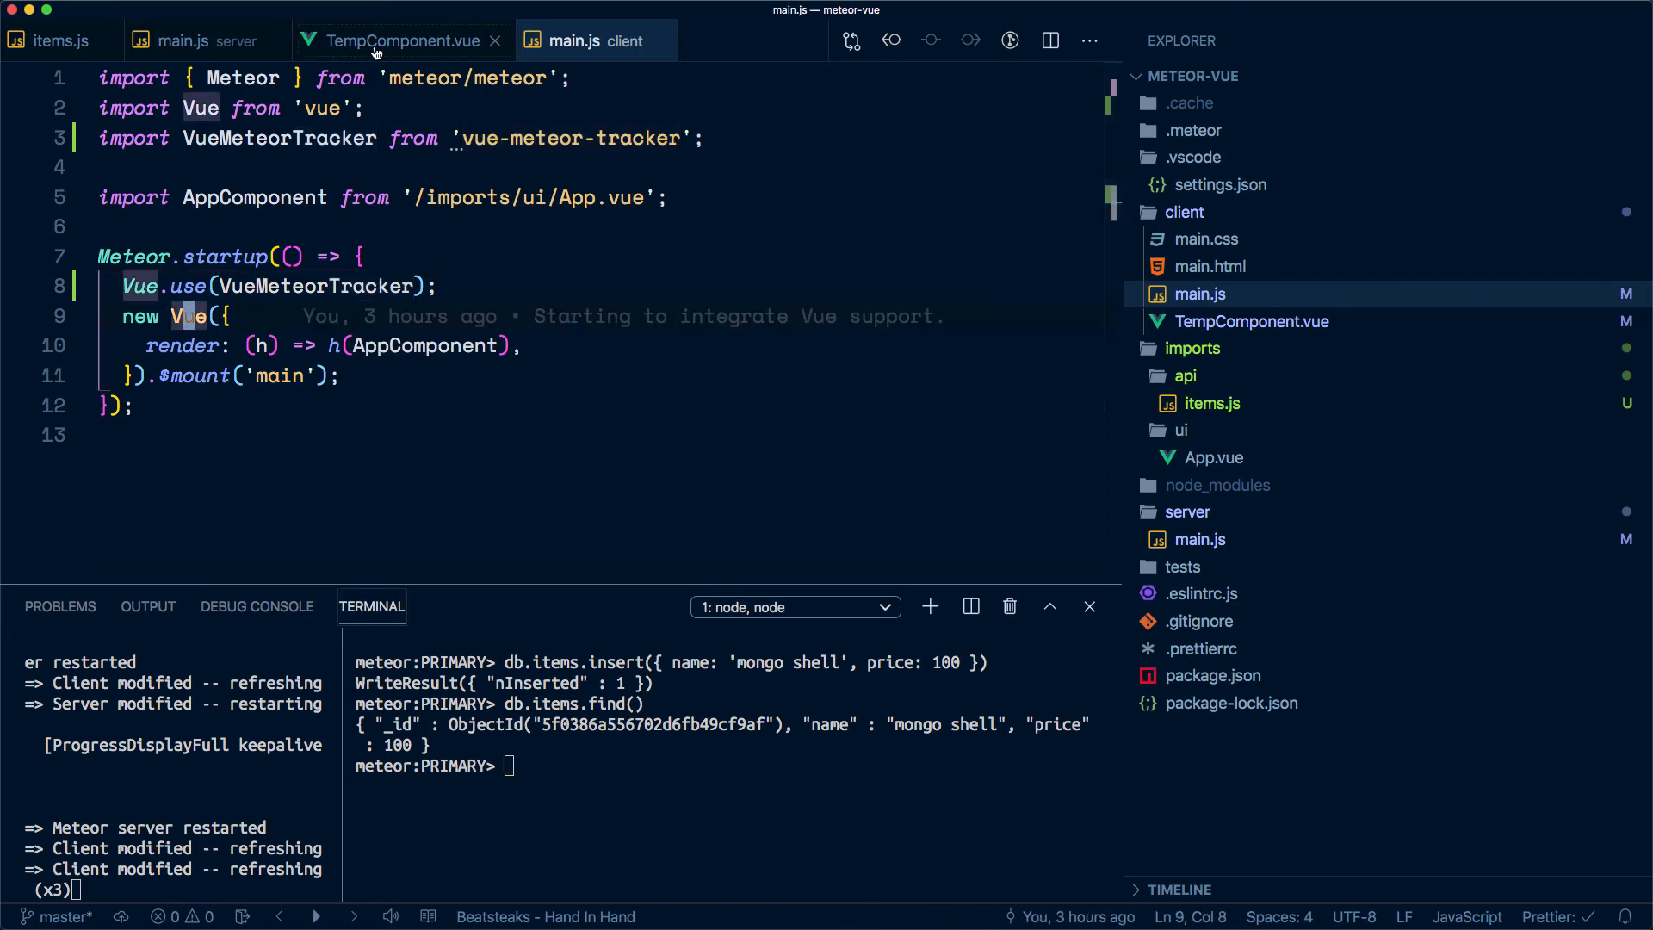
Add an import from '/imports/api/items' at the top of TempComponent.vue's script block
{"action": "left_click", "coordinate": [375, 49]}
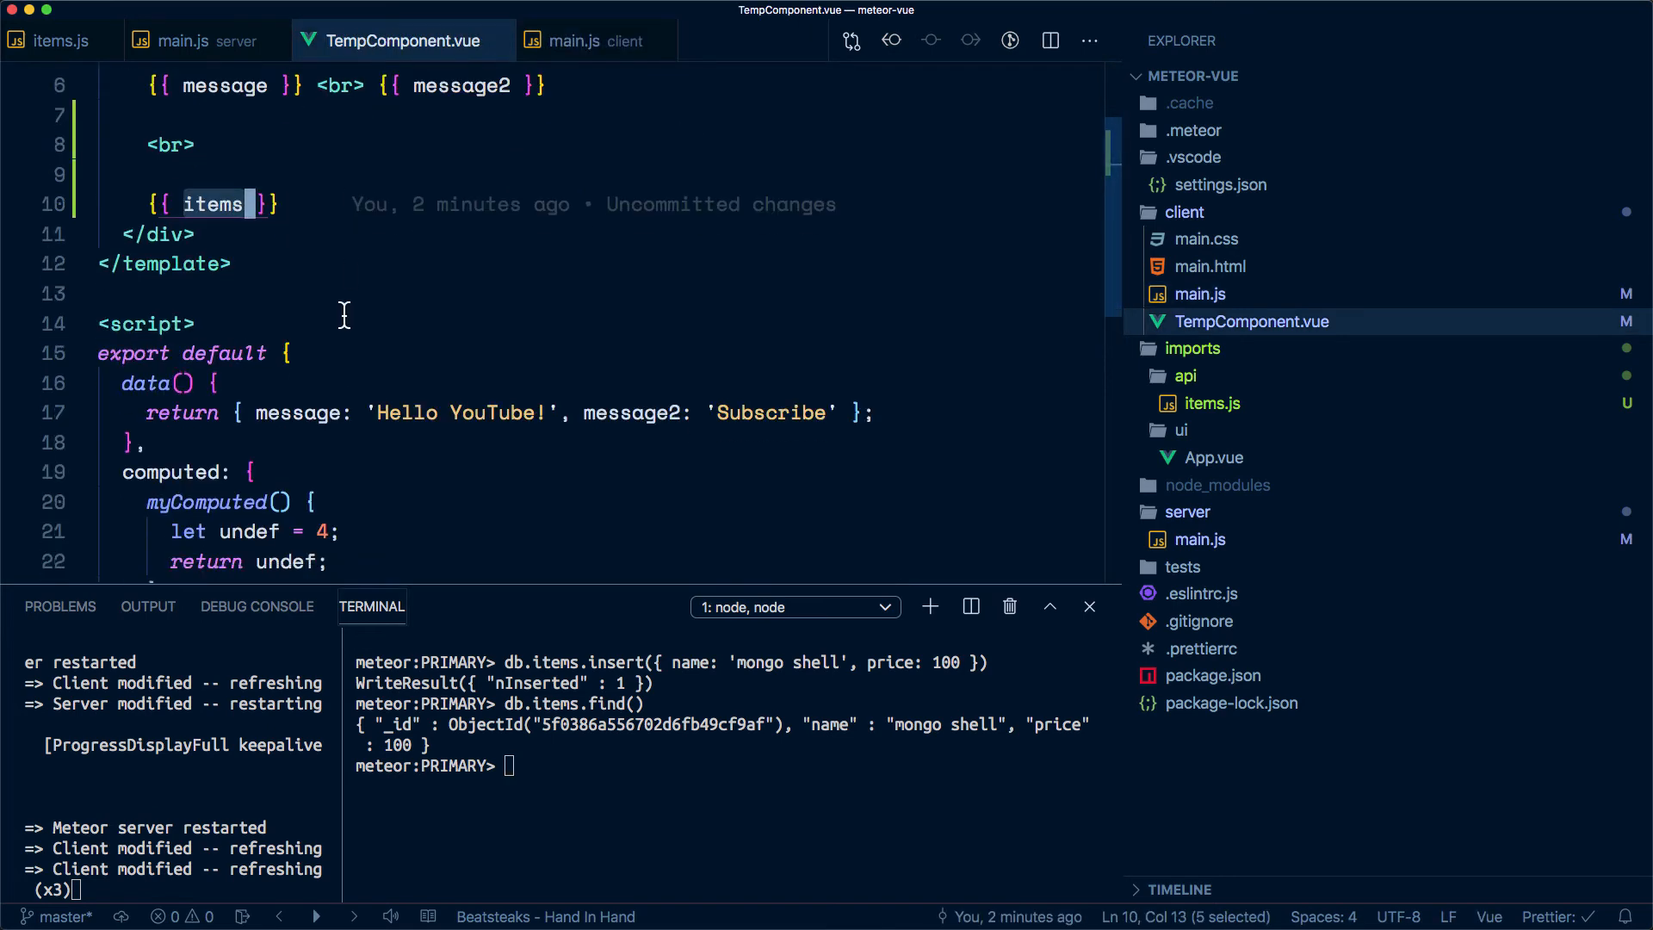
{"action": "scroll", "coordinate": [343, 316], "scroll_direction": "down", "scroll_amount": 1}
{"action": "left_click", "coordinate": [263, 268]}
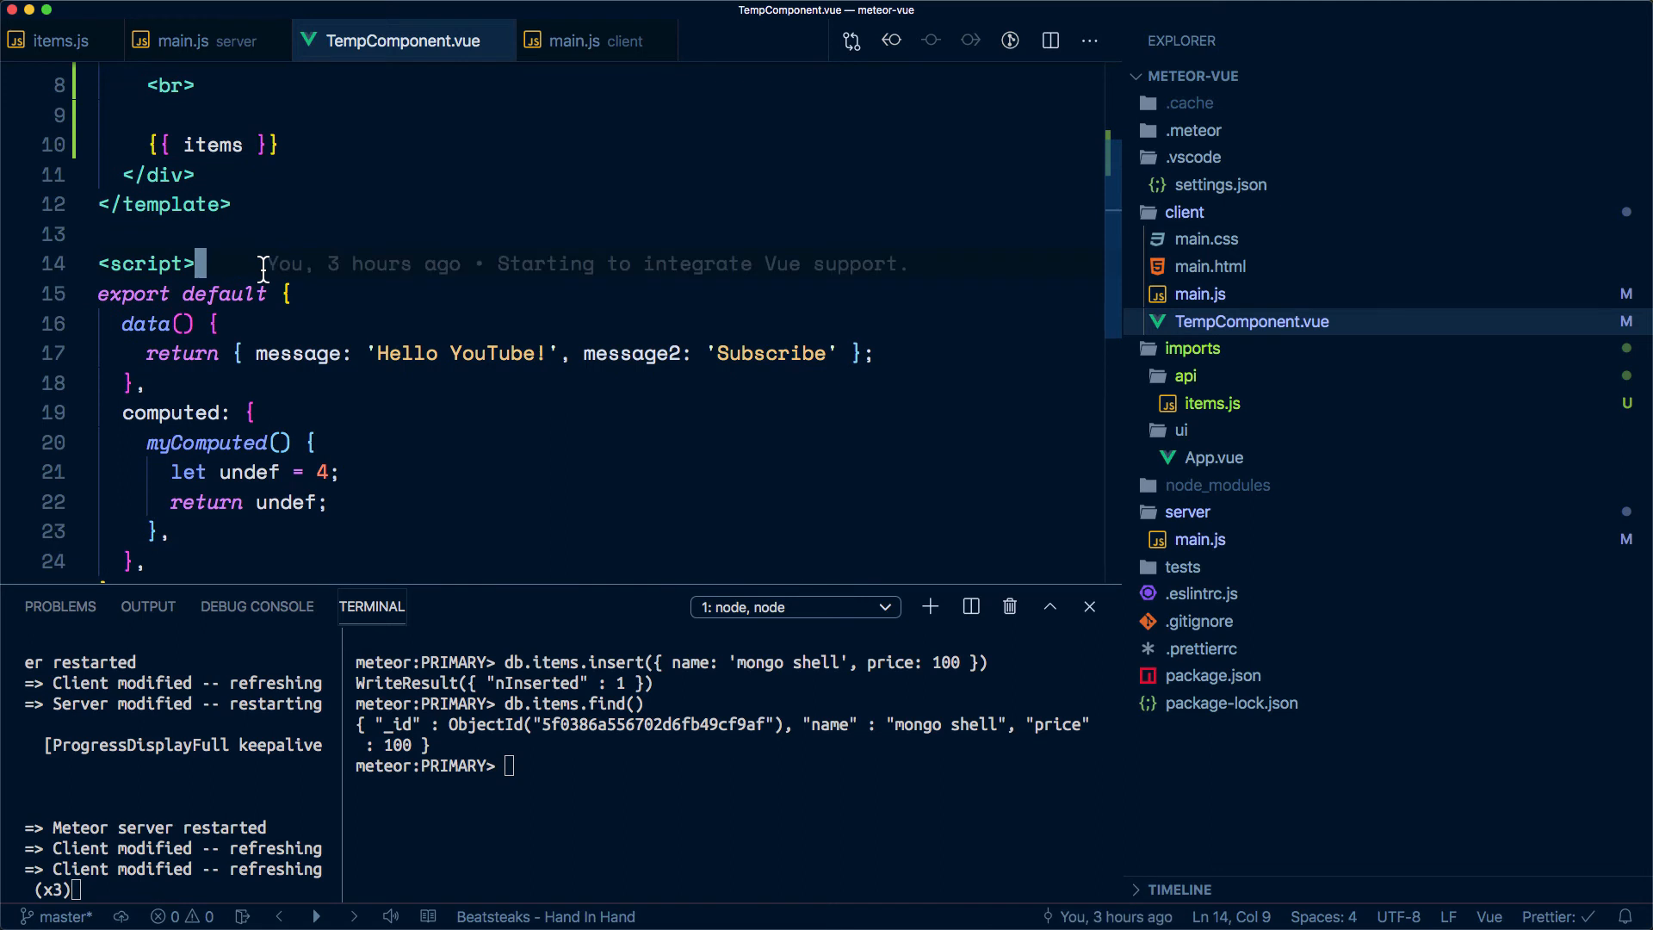
{"action": "key", "text": "Return"}
{"action": "type", "text": "import"}
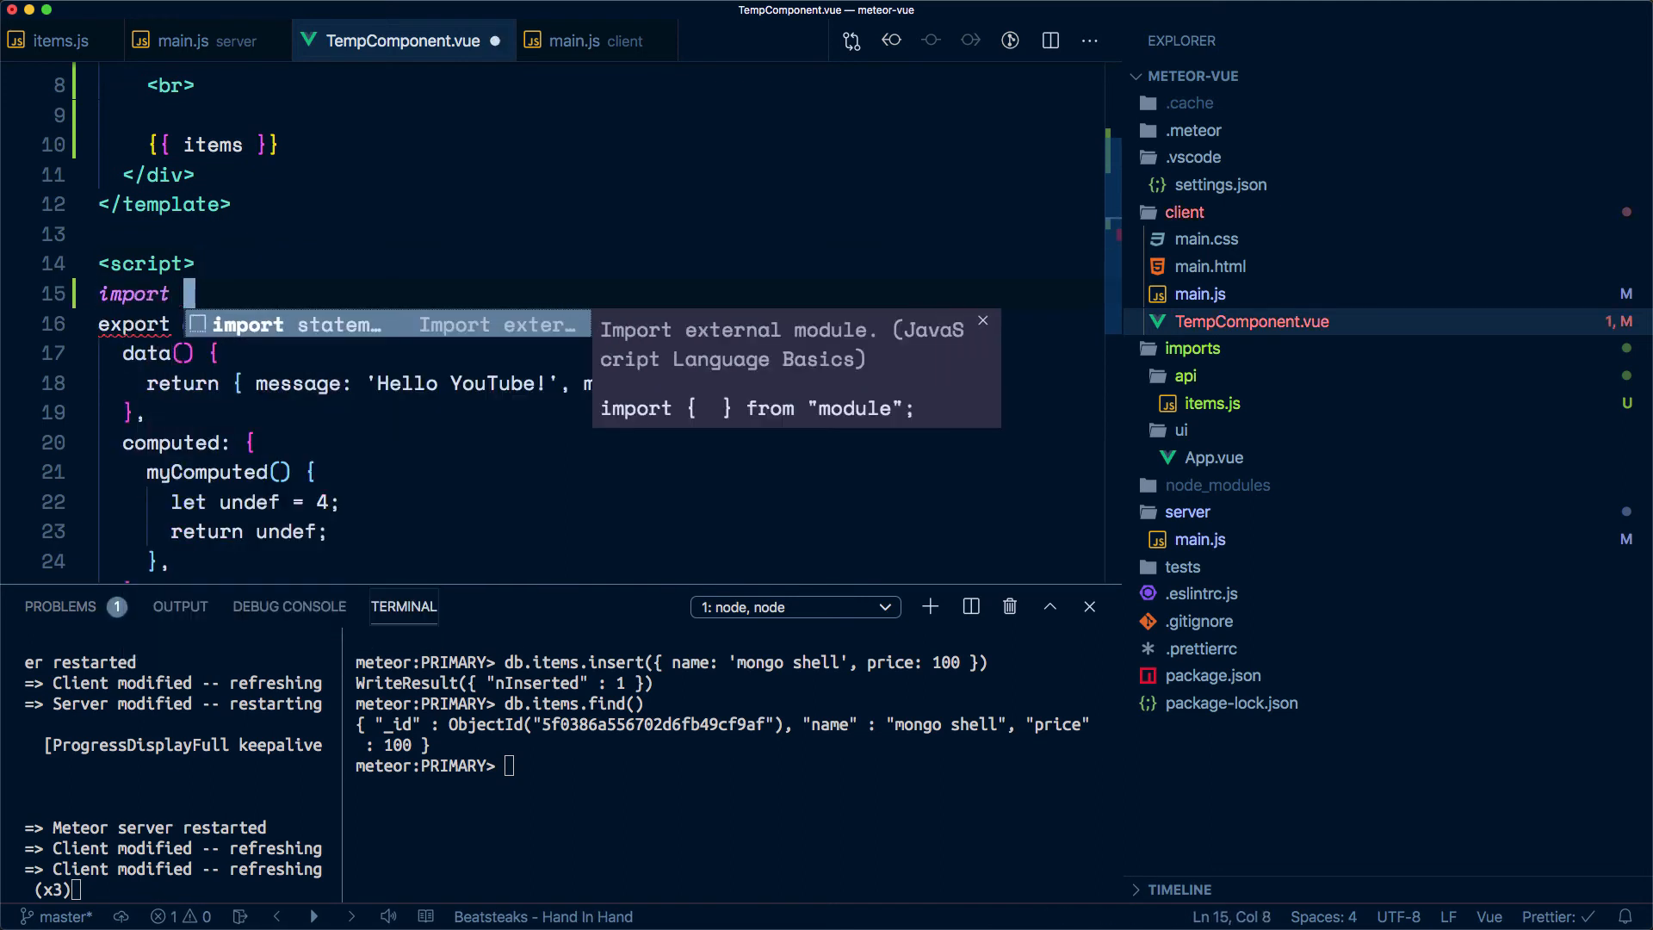
{"action": "key", "text": "Return"}
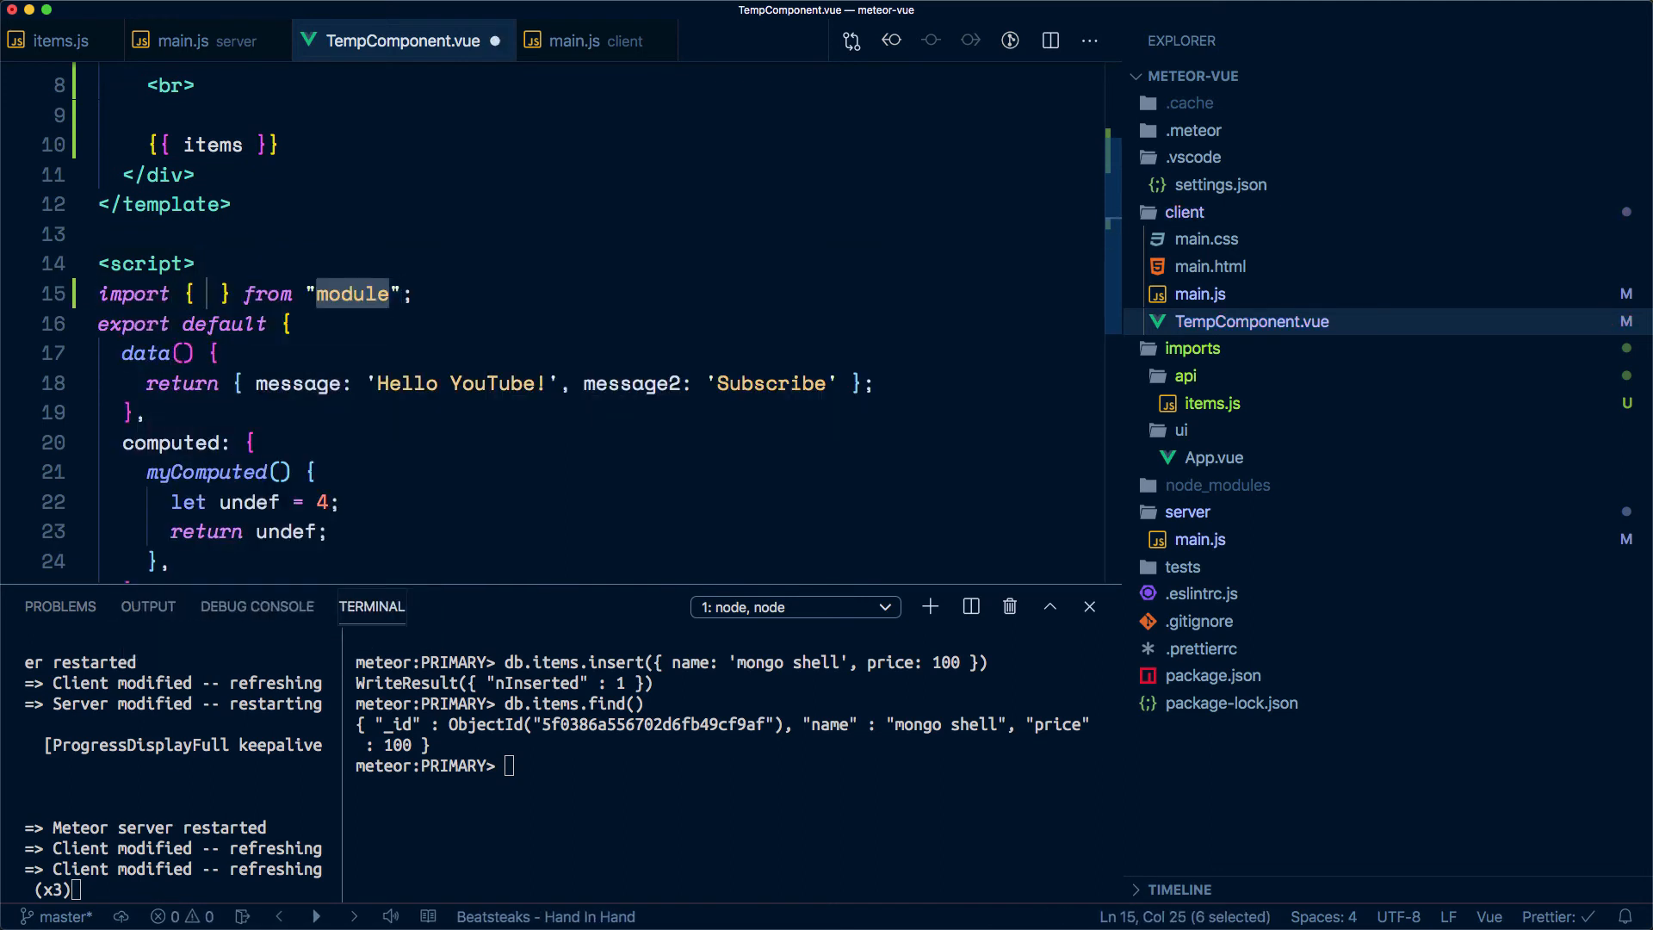
{"action": "type", "text": "/im"}
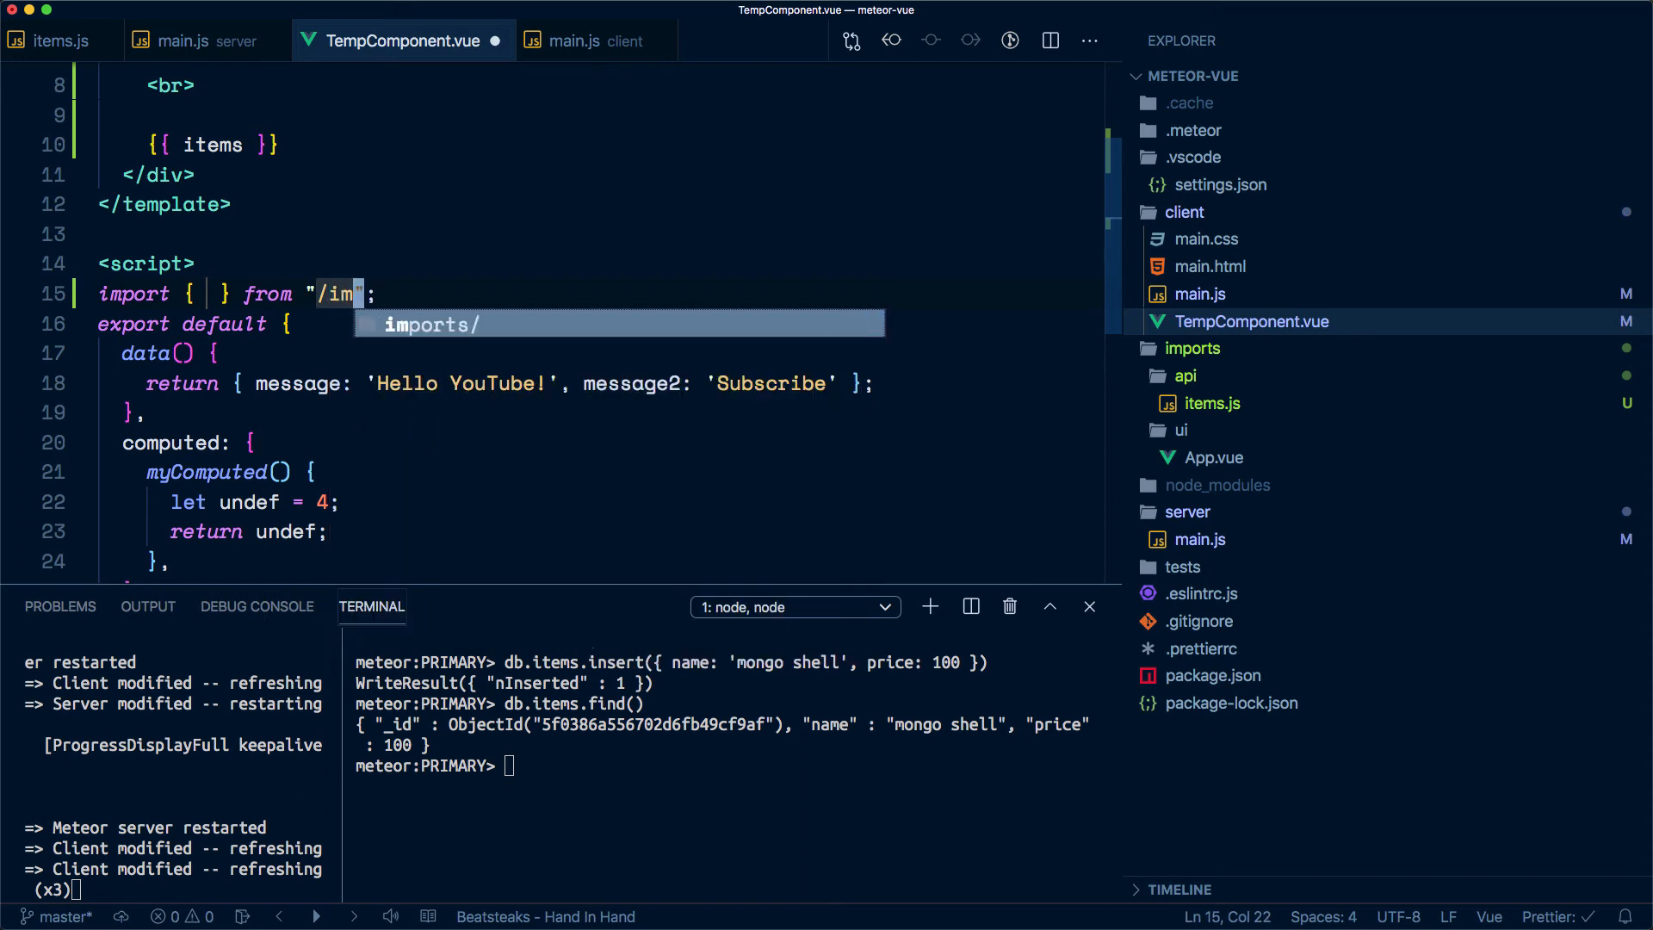
{"action": "type", "text": "p"}
{"action": "key", "text": "Return"}
{"action": "type", "text": "a"}
{"action": "key", "text": "Return"}
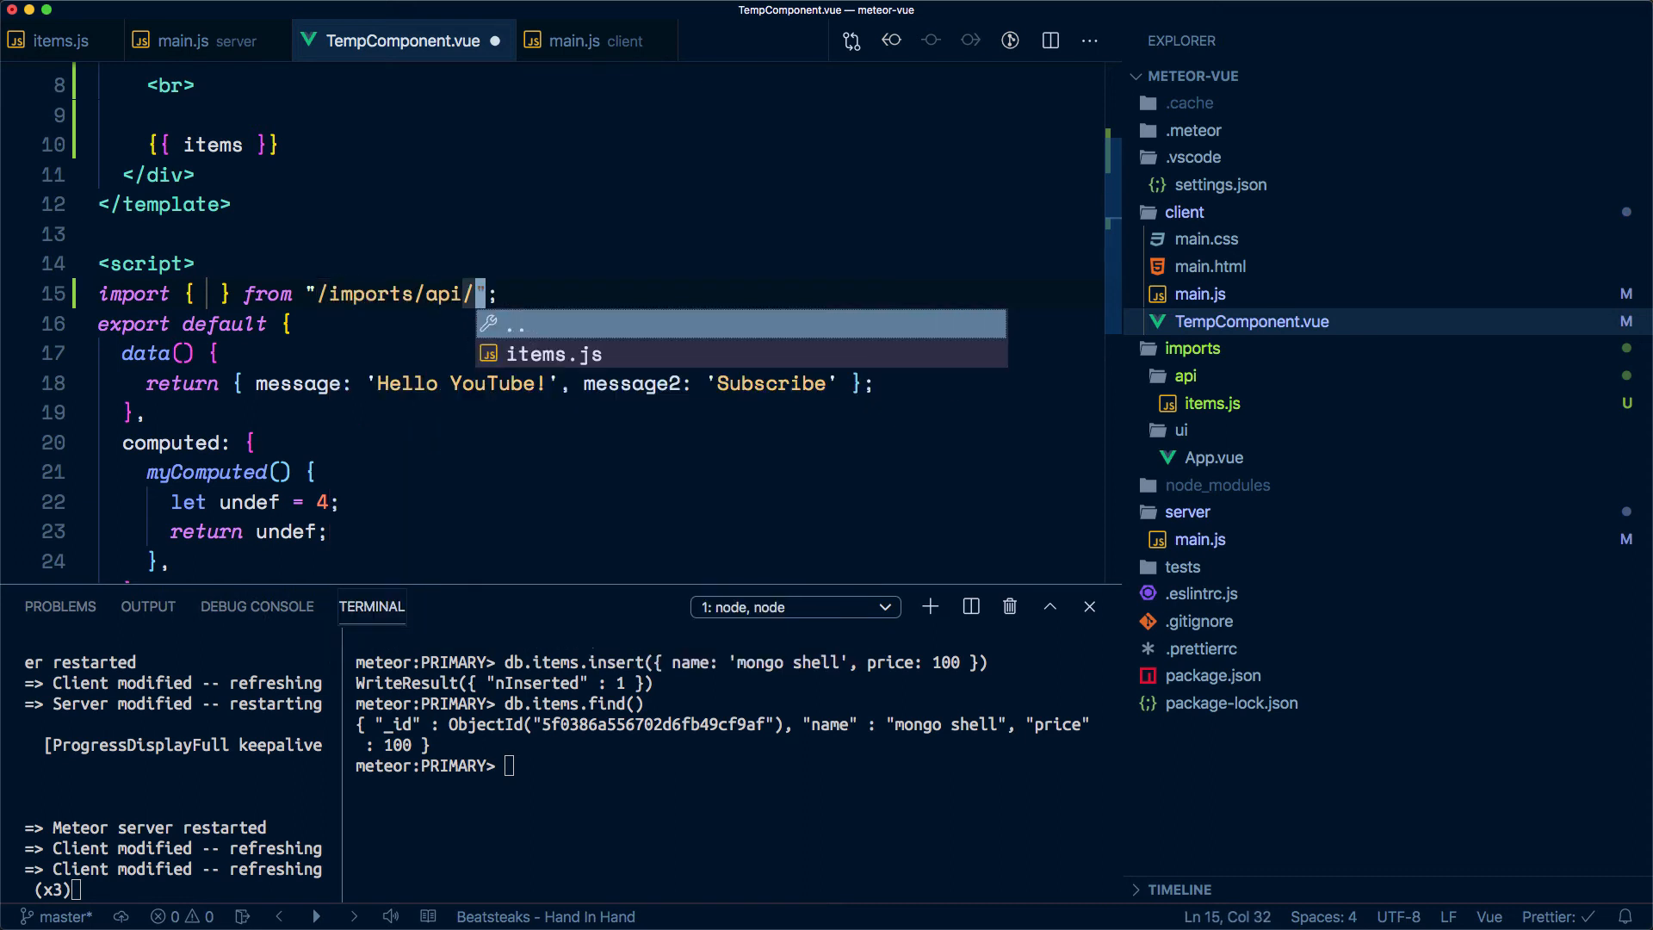
{"action": "key", "text": "Down"}
{"action": "key", "text": "Return"}
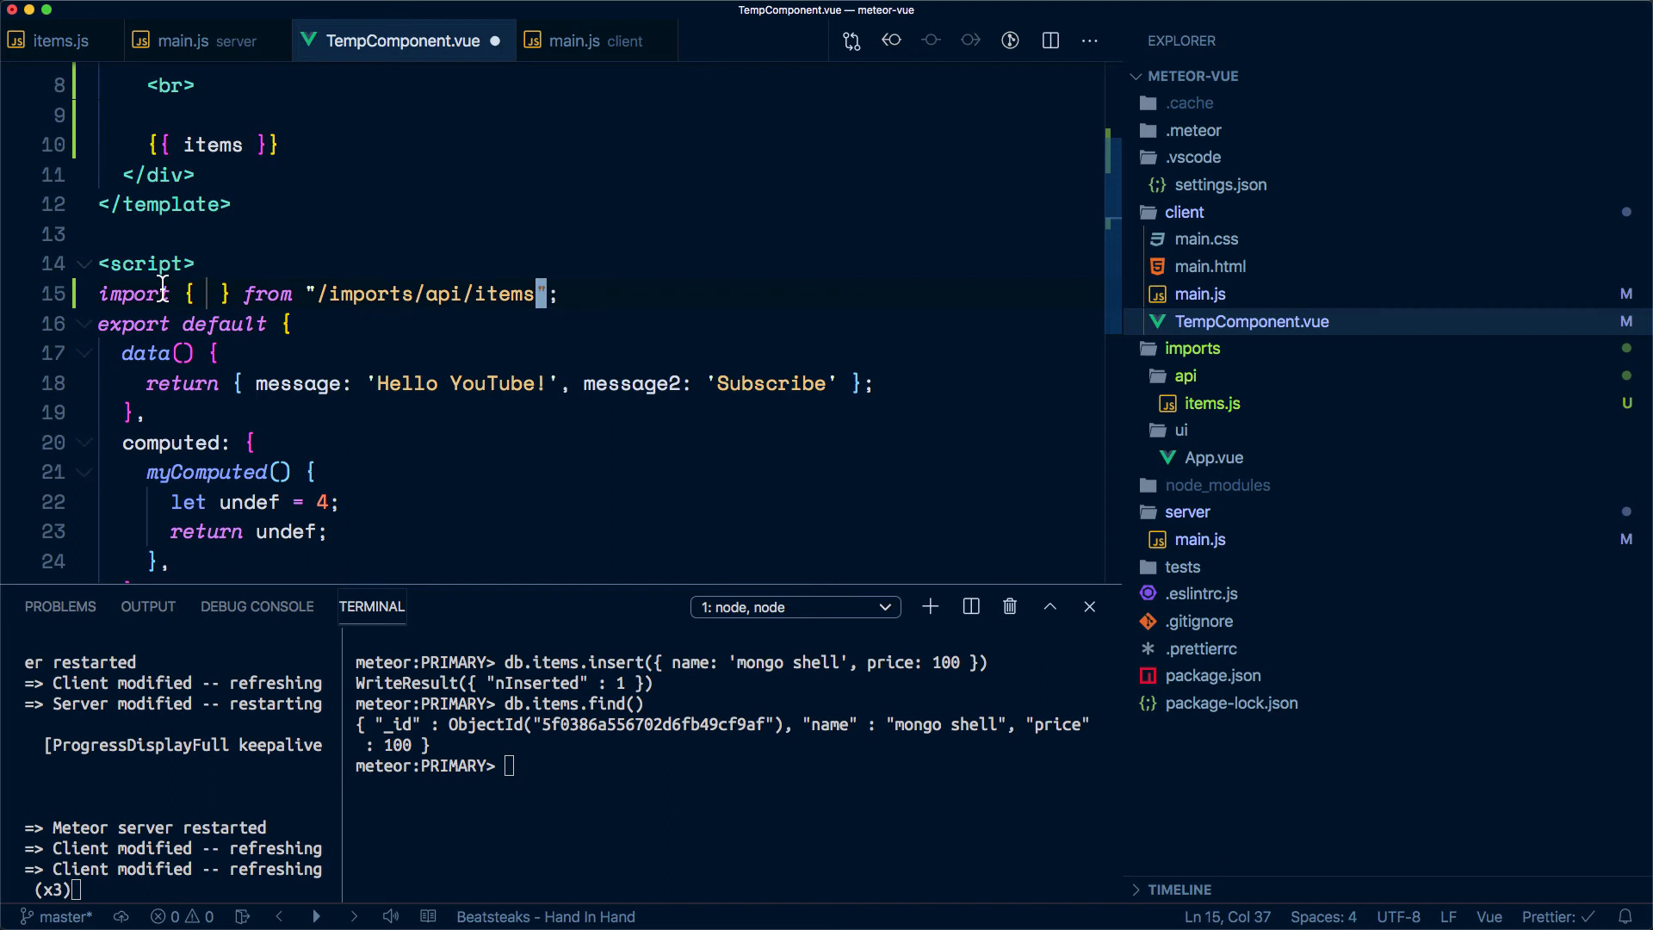
Name the imported binding { Items } and save TempComponent.vue
{"action": "left_click", "coordinate": [208, 294]}
{"action": "type", "text": "I"}
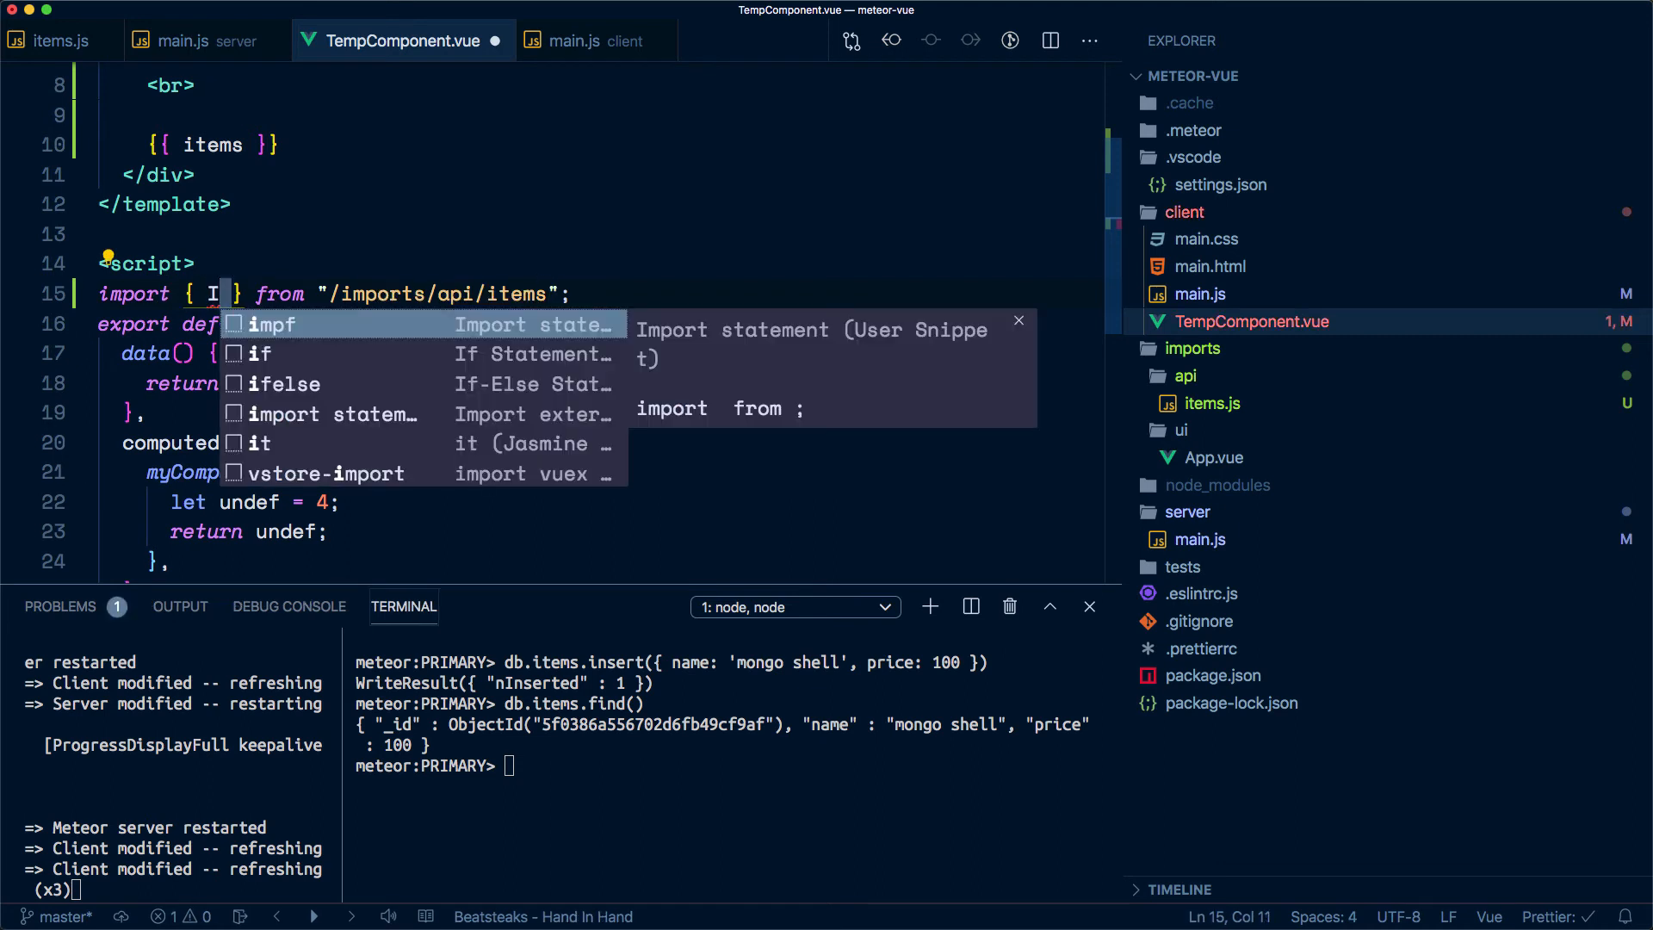
{"action": "type", "text": "tems"}
{"action": "key", "text": "super+s"}
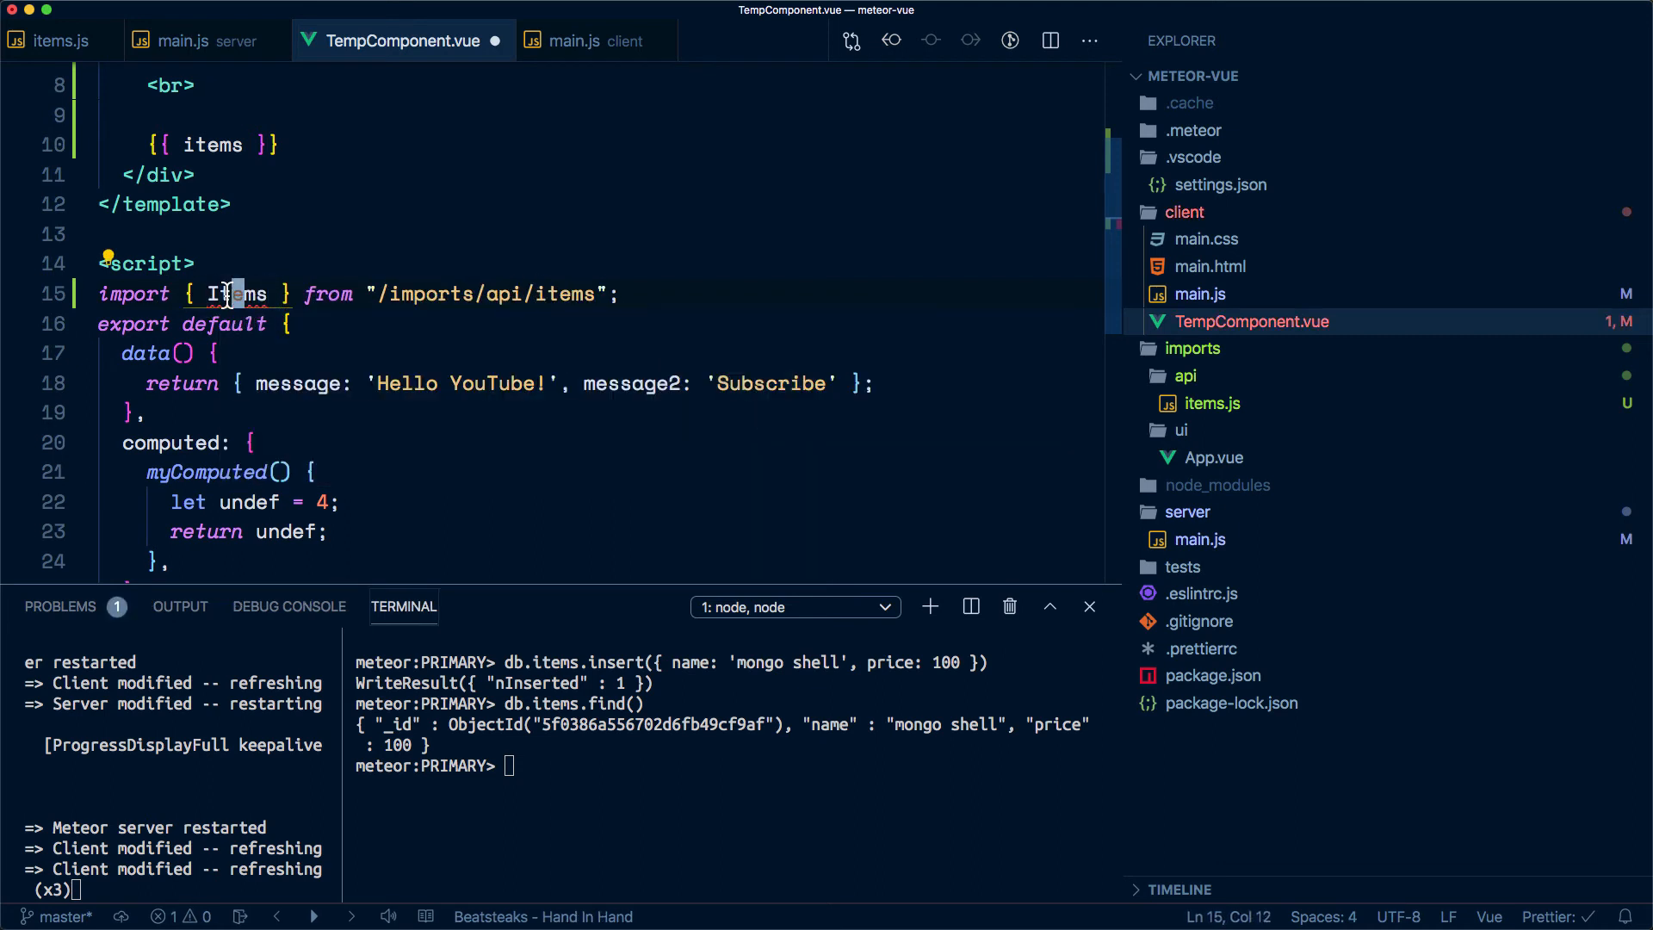
{"action": "double_click", "coordinate": [237, 293]}
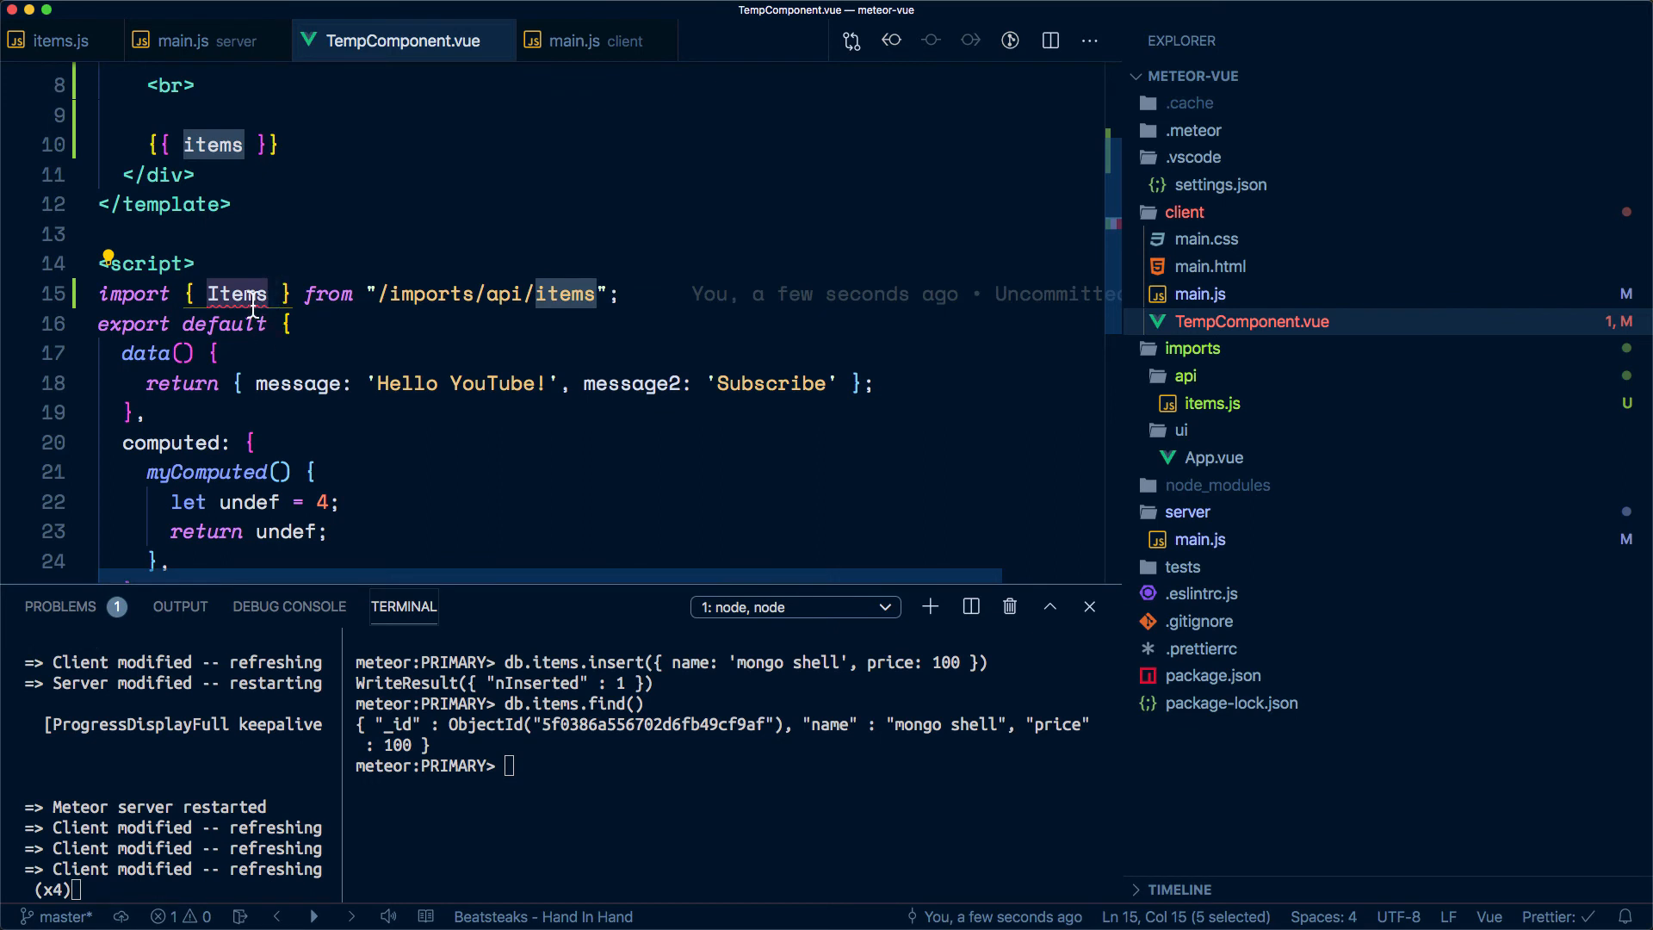
{"action": "scroll", "coordinate": [368, 453], "scroll_direction": "down", "scroll_amount": 1}
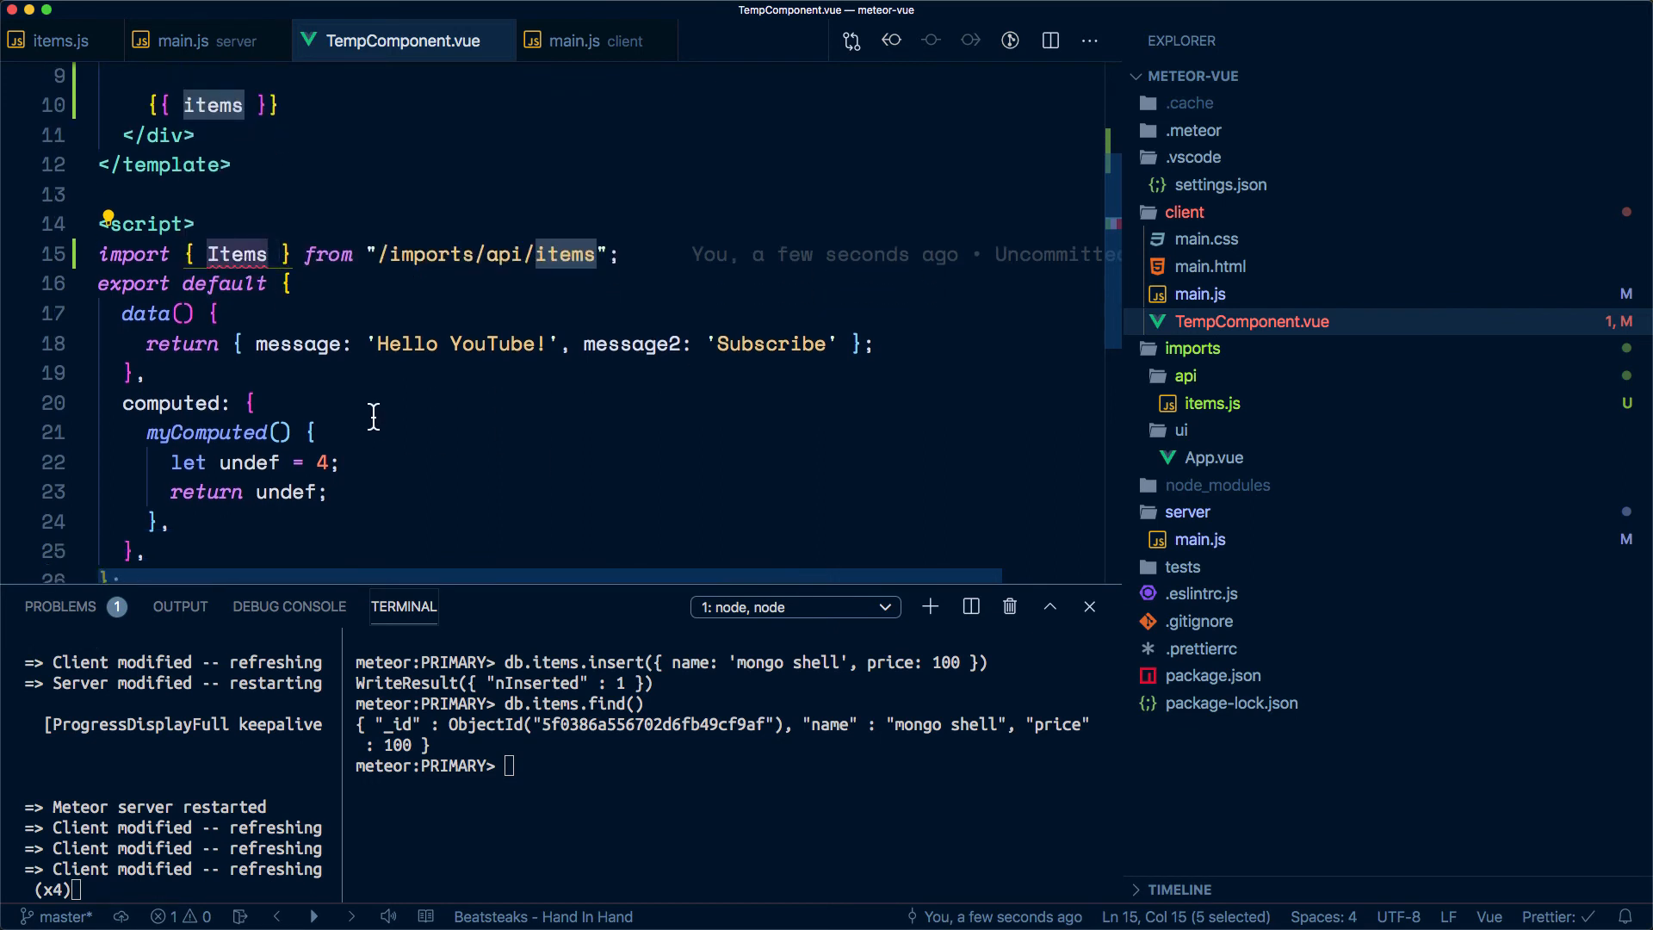
{"action": "scroll", "coordinate": [302, 348], "scroll_direction": "down", "scroll_amount": 1}
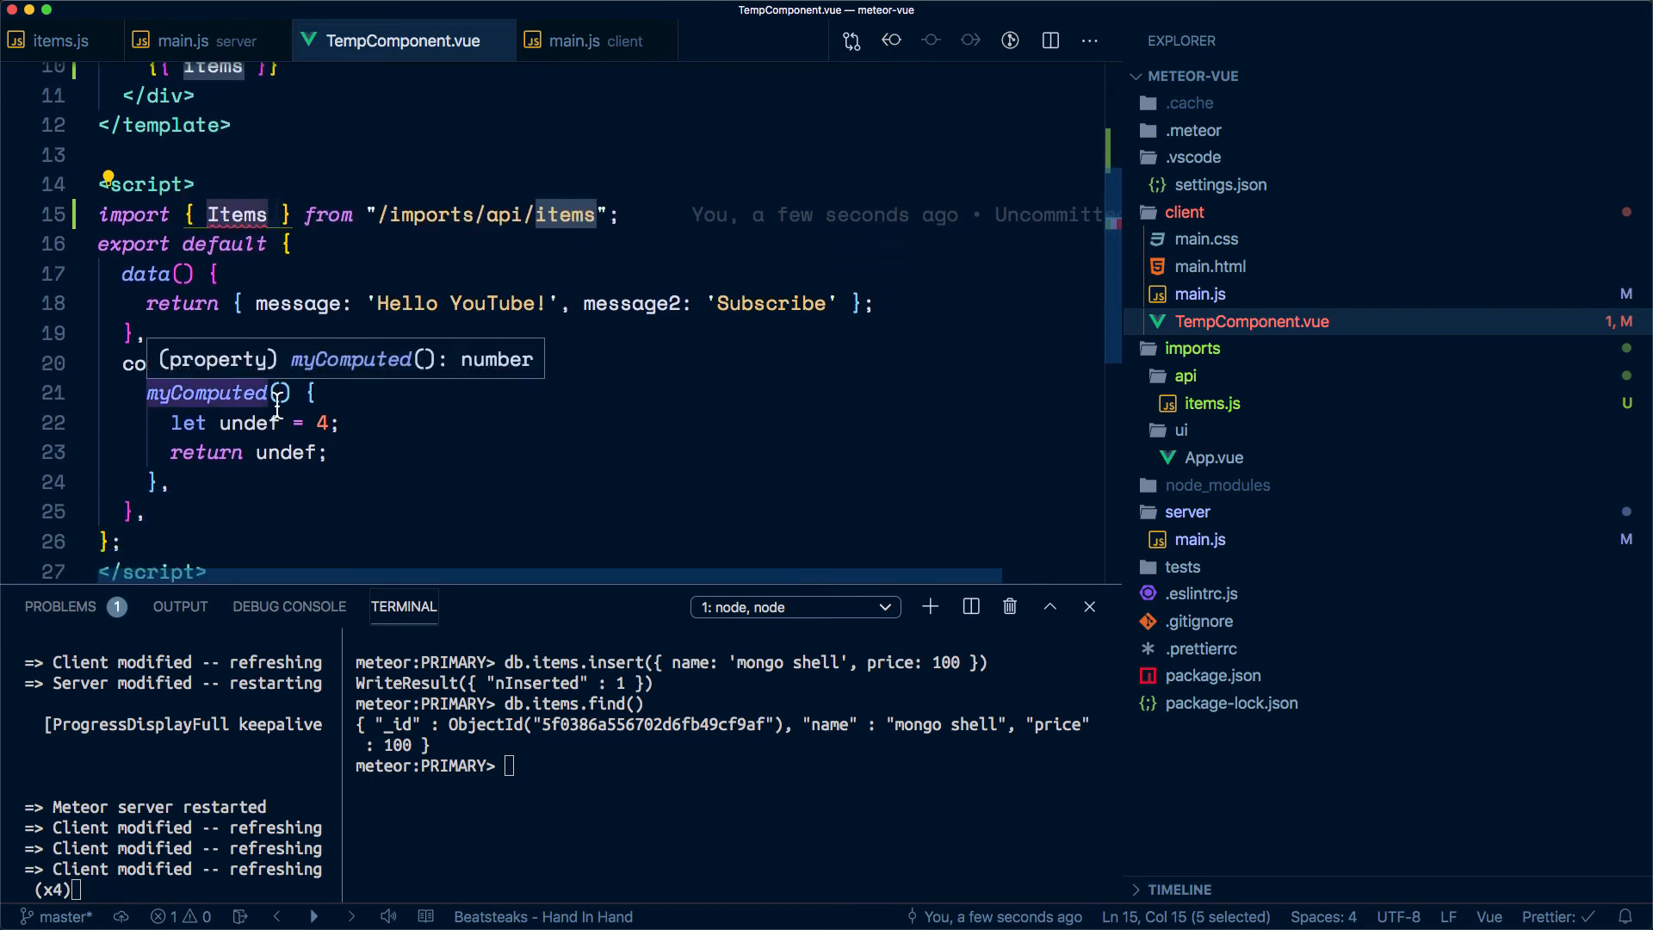
Add a meteor option to TempComponent after the computed block
{"action": "left_click_drag", "start_coordinate": [123, 363], "coordinate": [256, 363]}
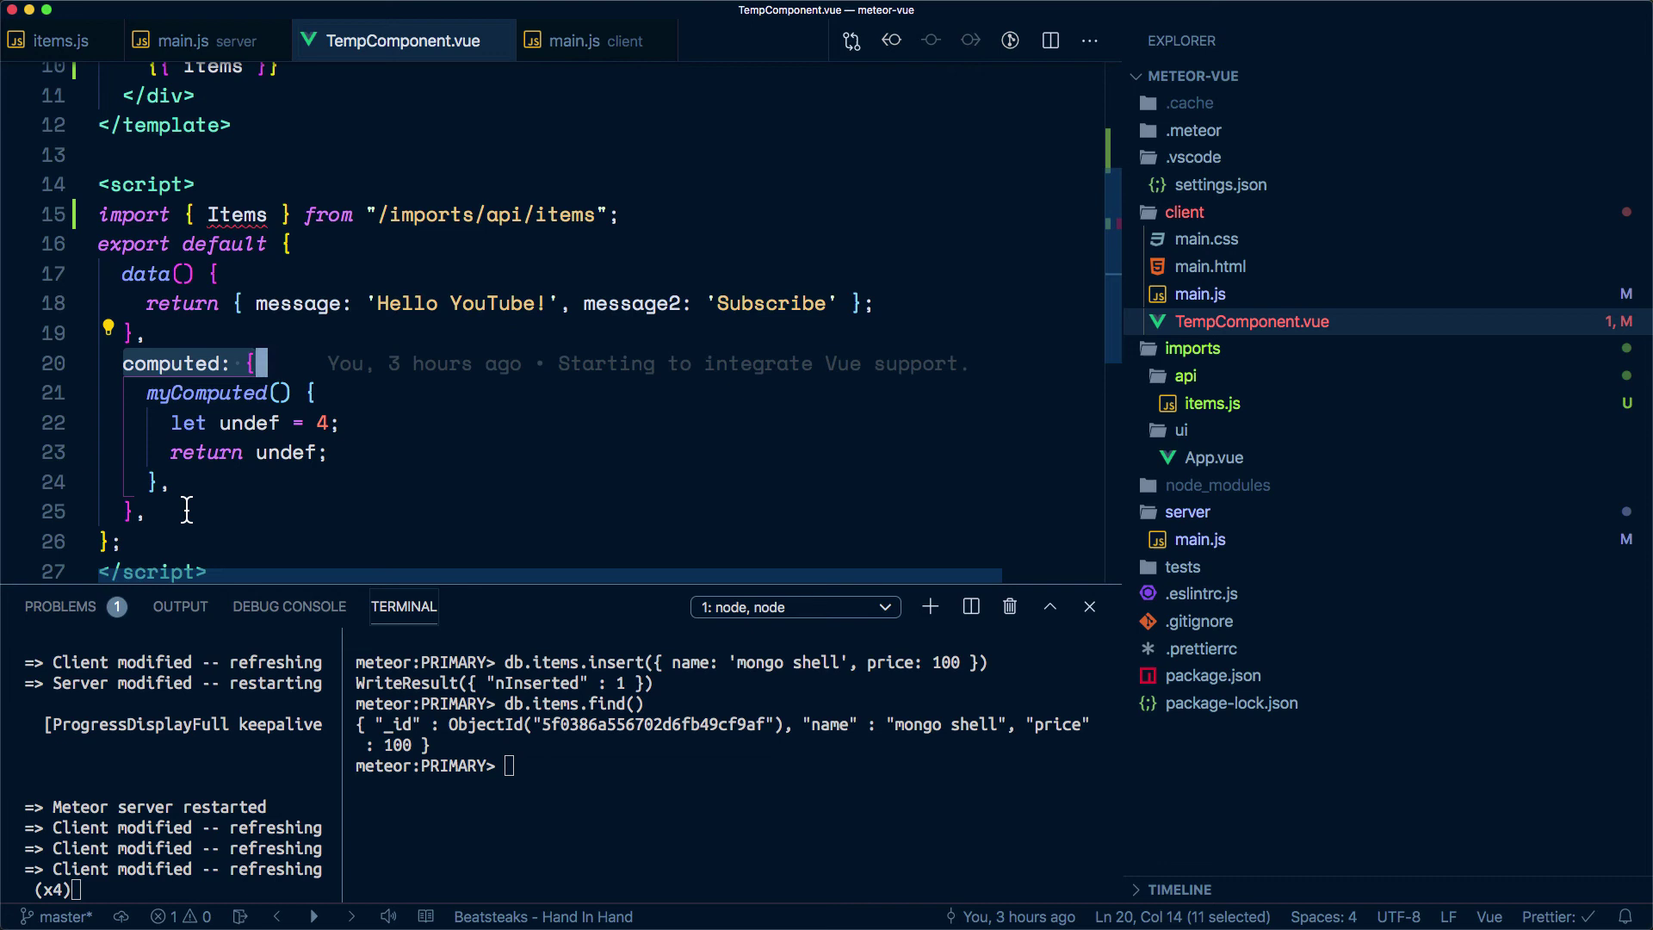
{"action": "left_click", "coordinate": [186, 510]}
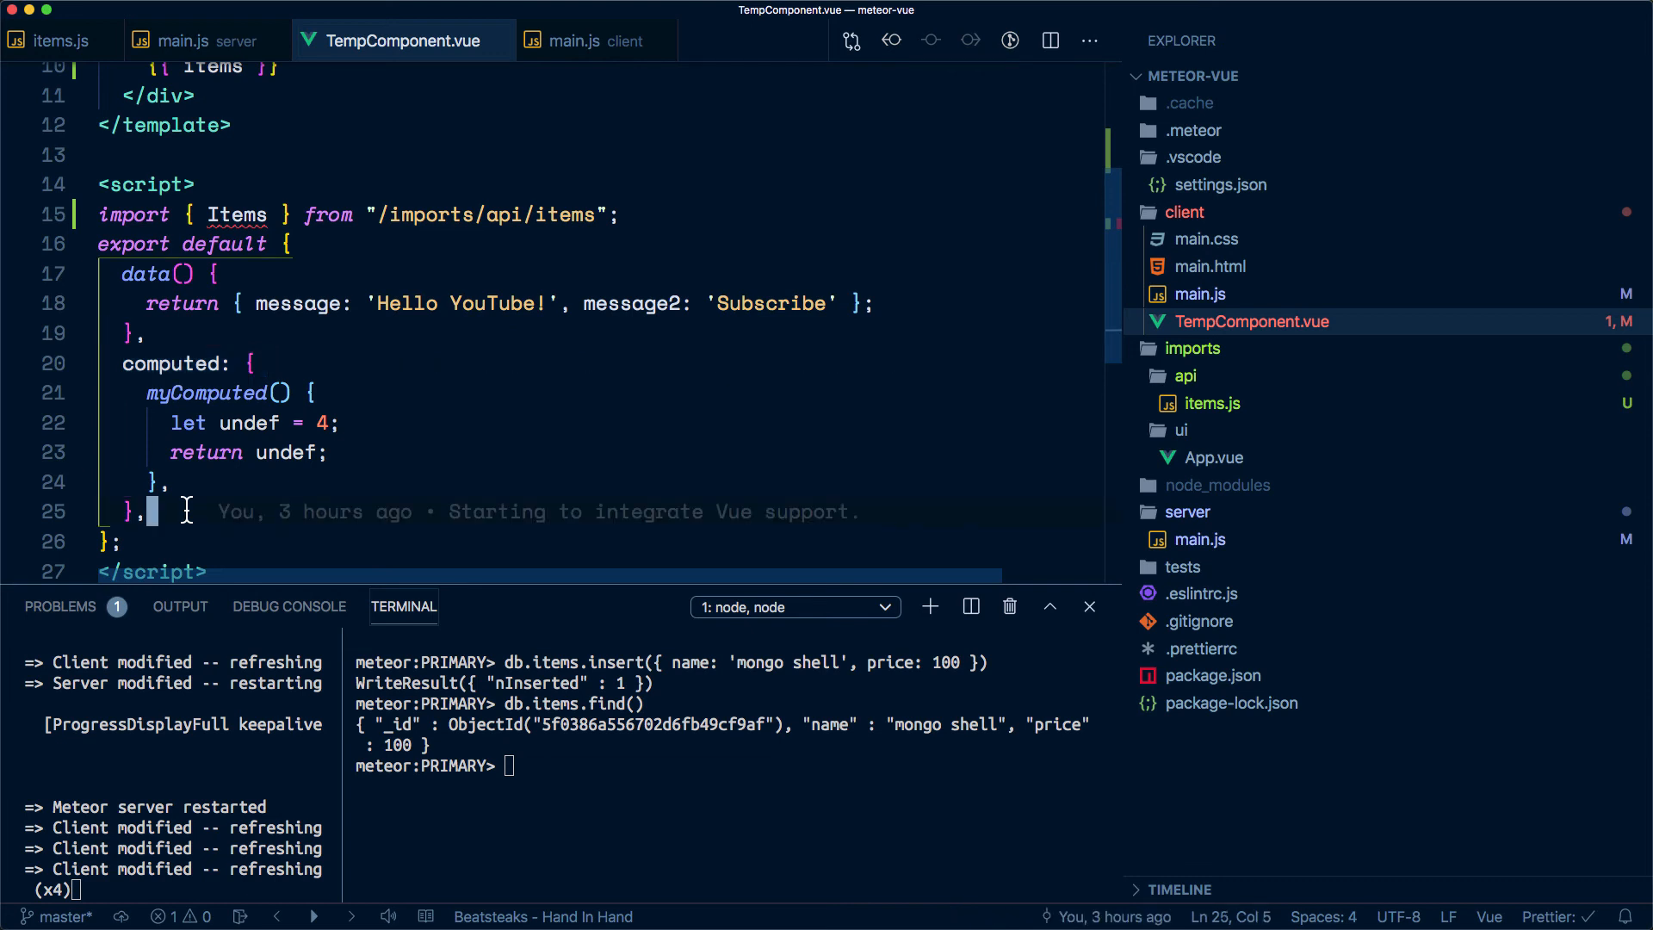
{"action": "key", "text": "Return"}
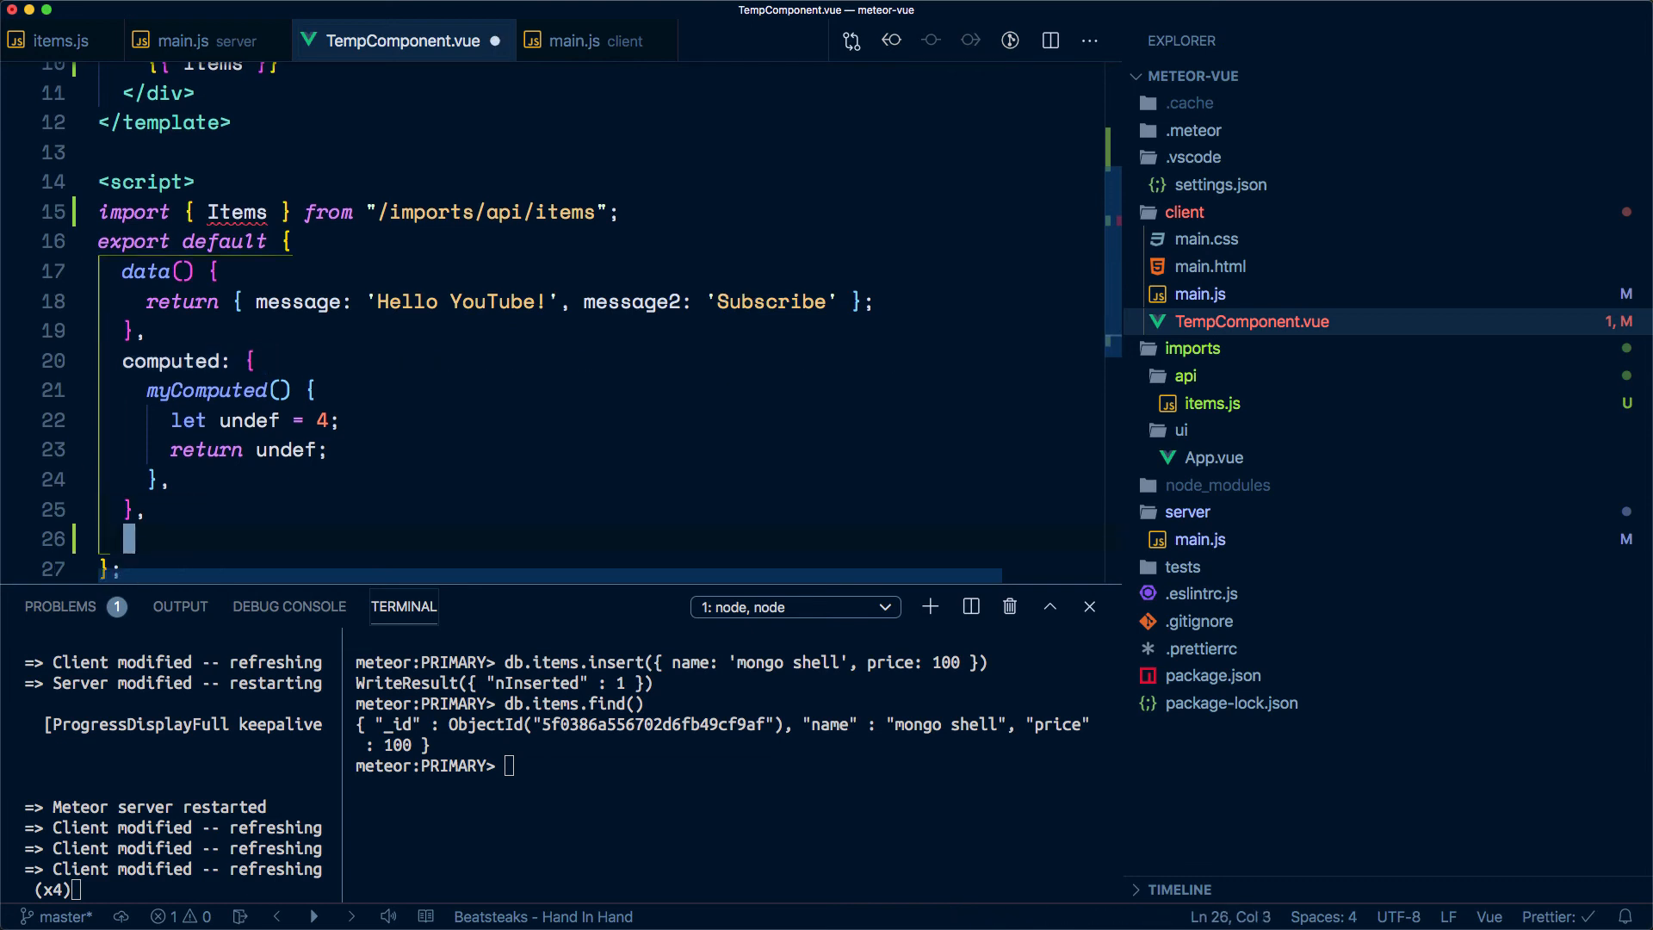
{"action": "type", "text": "meteror"}
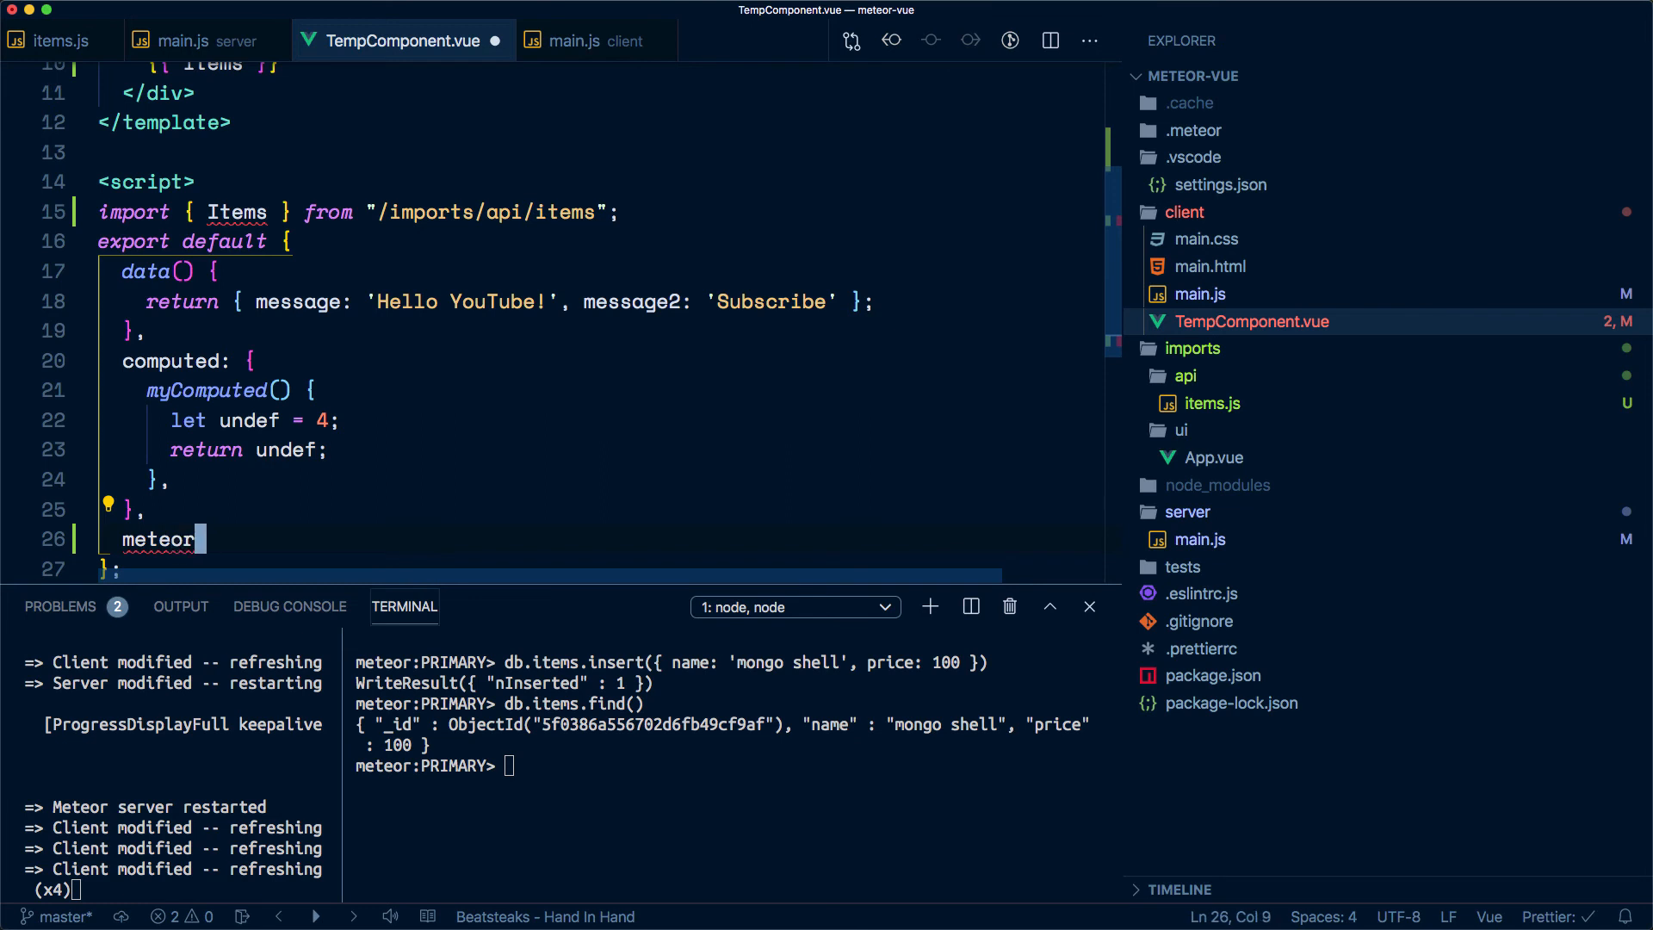
{"action": "type", "text": ": {"}
{"action": "key", "text": "Return"}
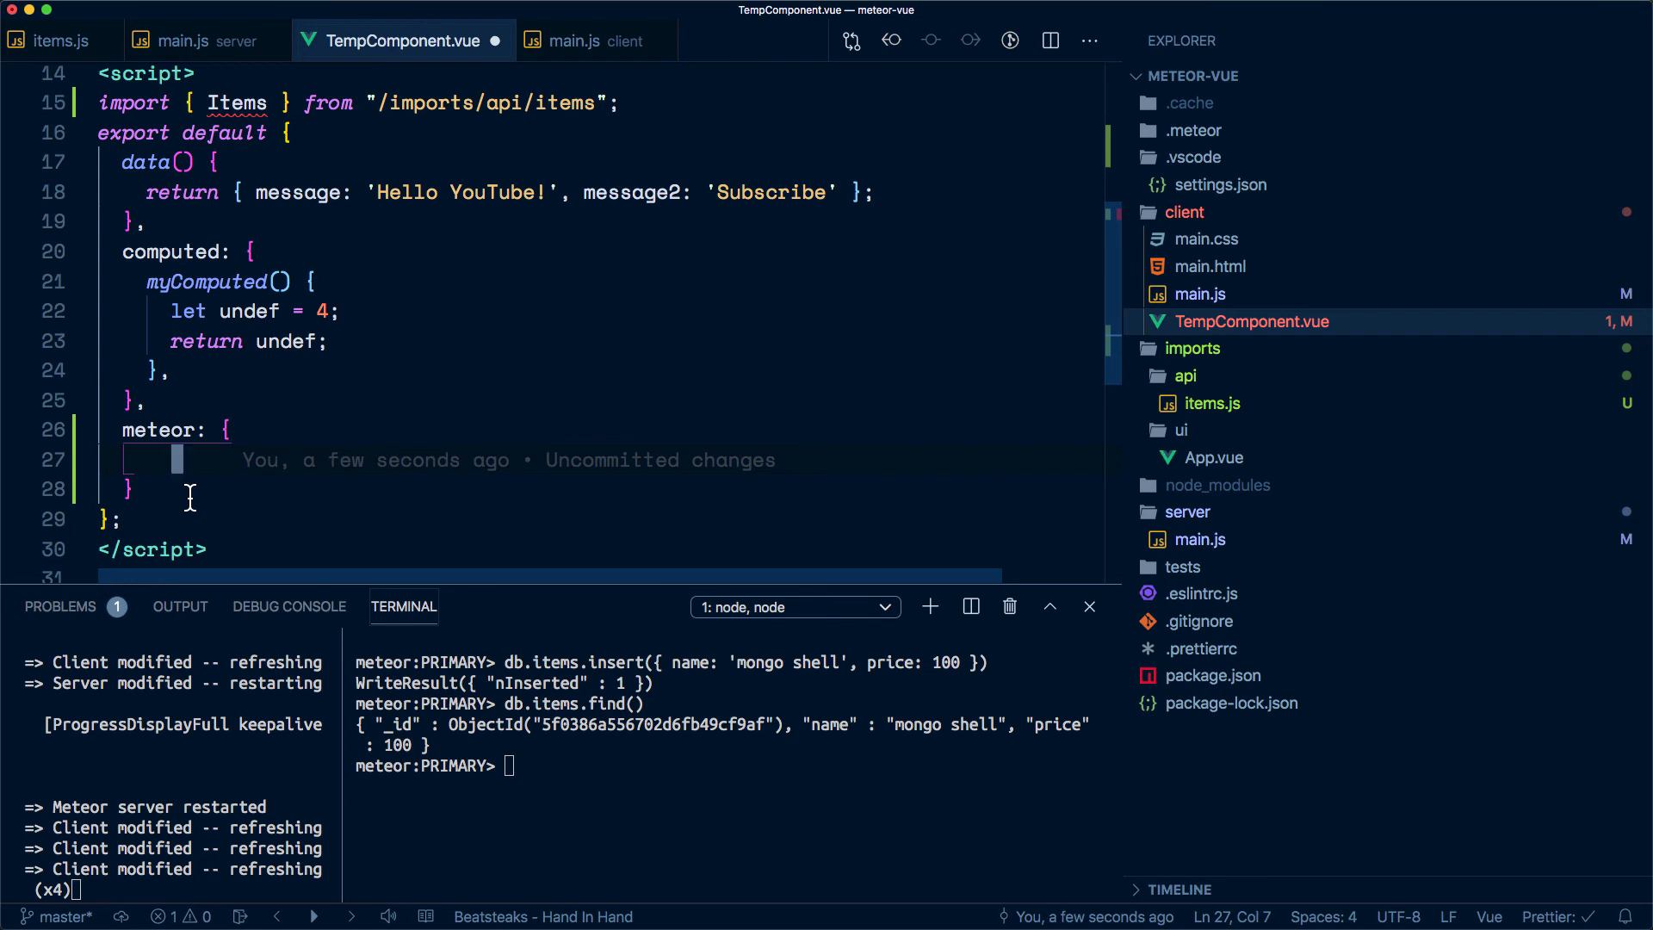
{"action": "type", "text": "i"}
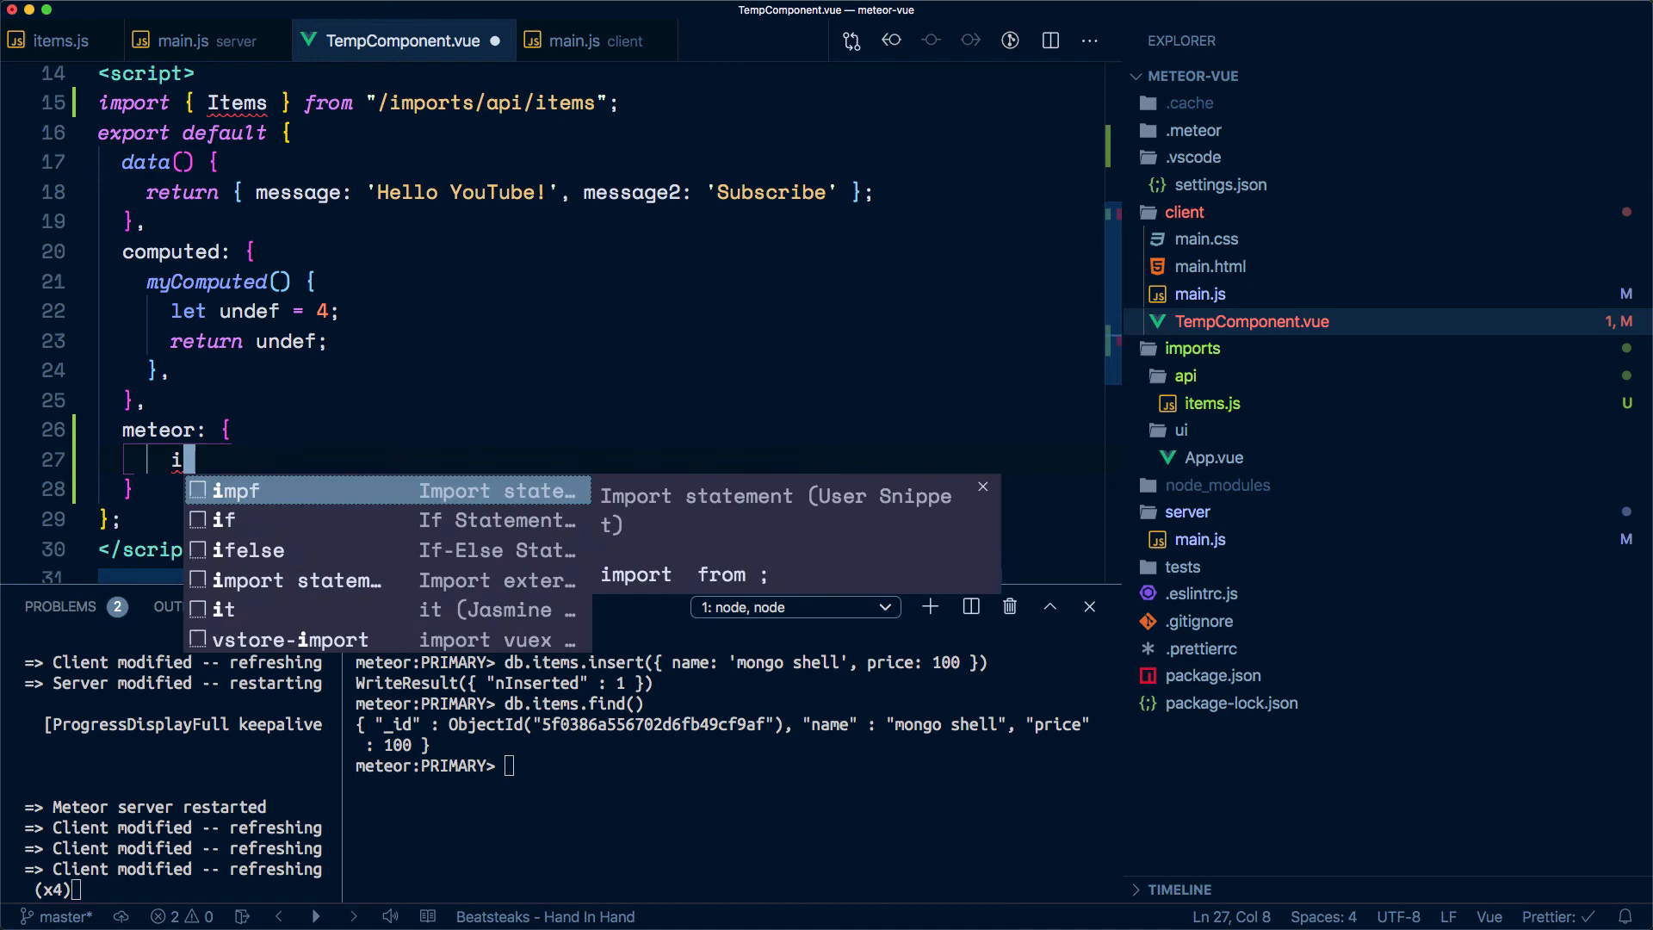
{"action": "type", "text": "tems() "}
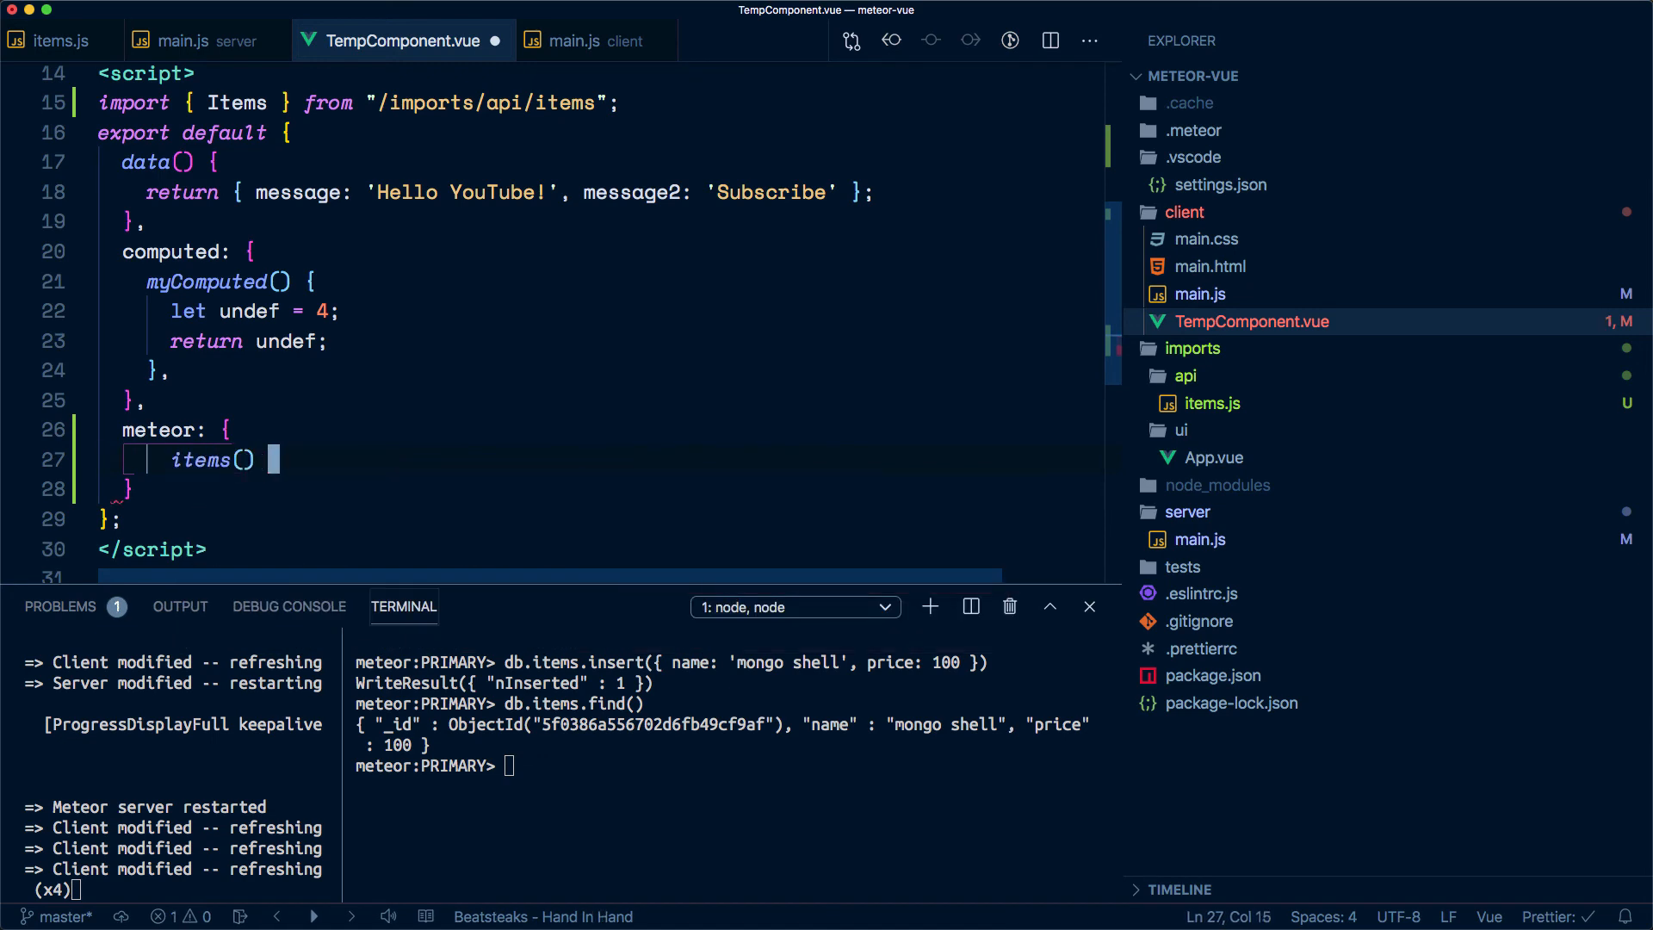
{"action": "type", "text": "{"}
Give meteor an items() function returning Items.find({}).fetch()
{"action": "key", "text": "Return"}
{"action": "type", "text": "return "}
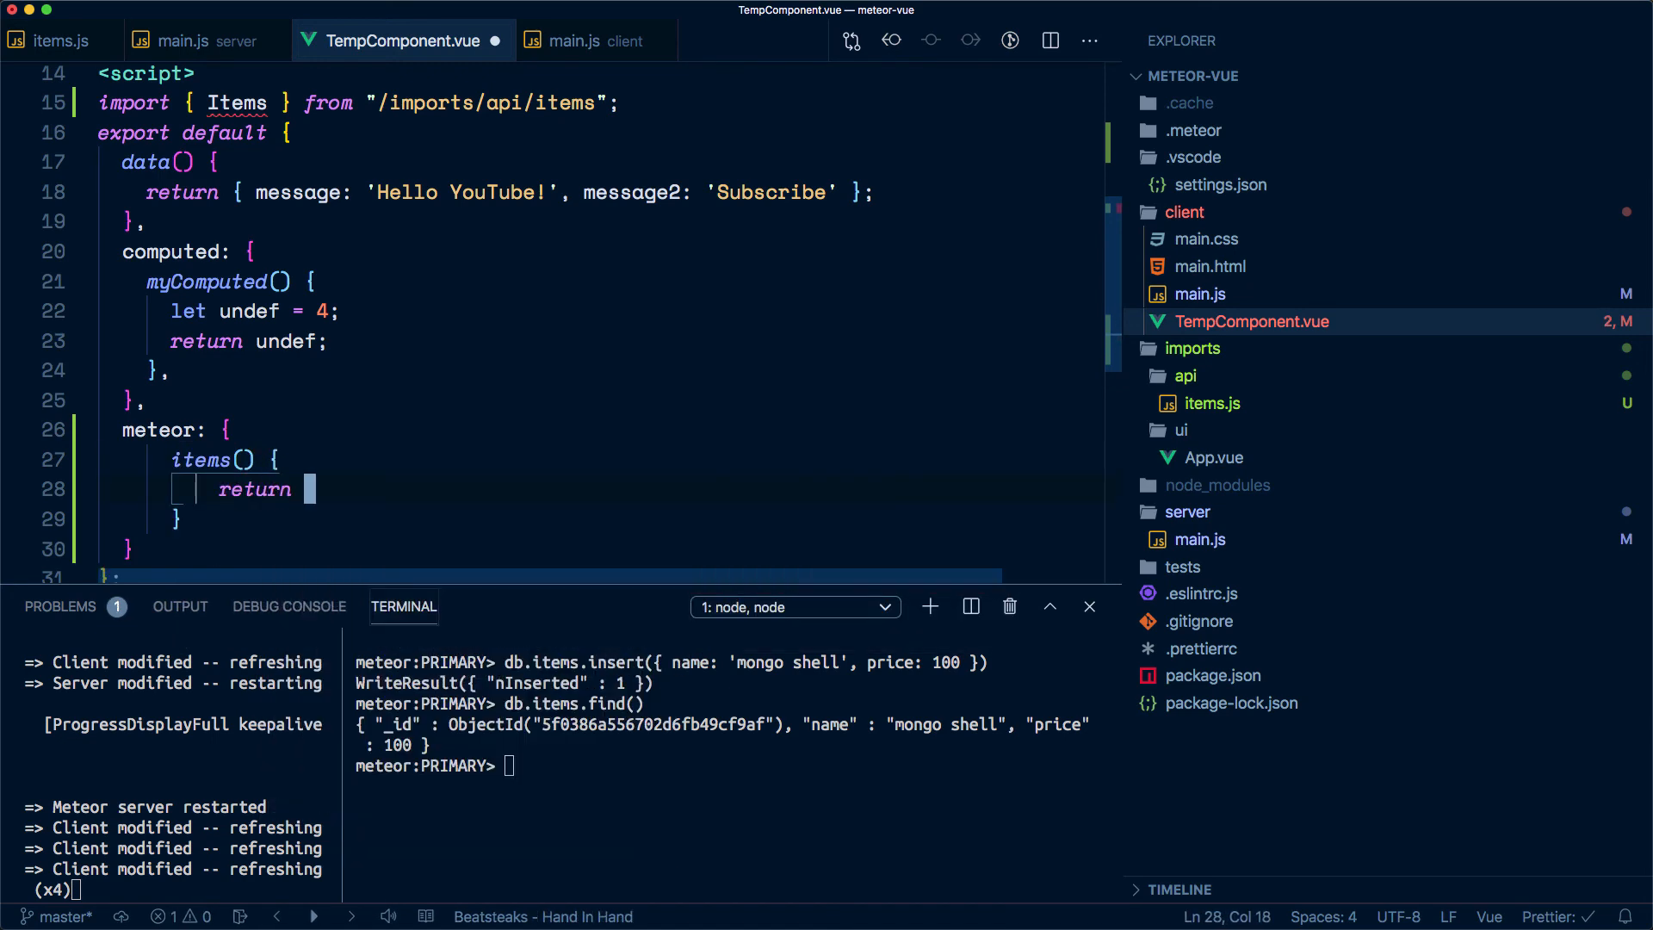
{"action": "type", "text": "It"}
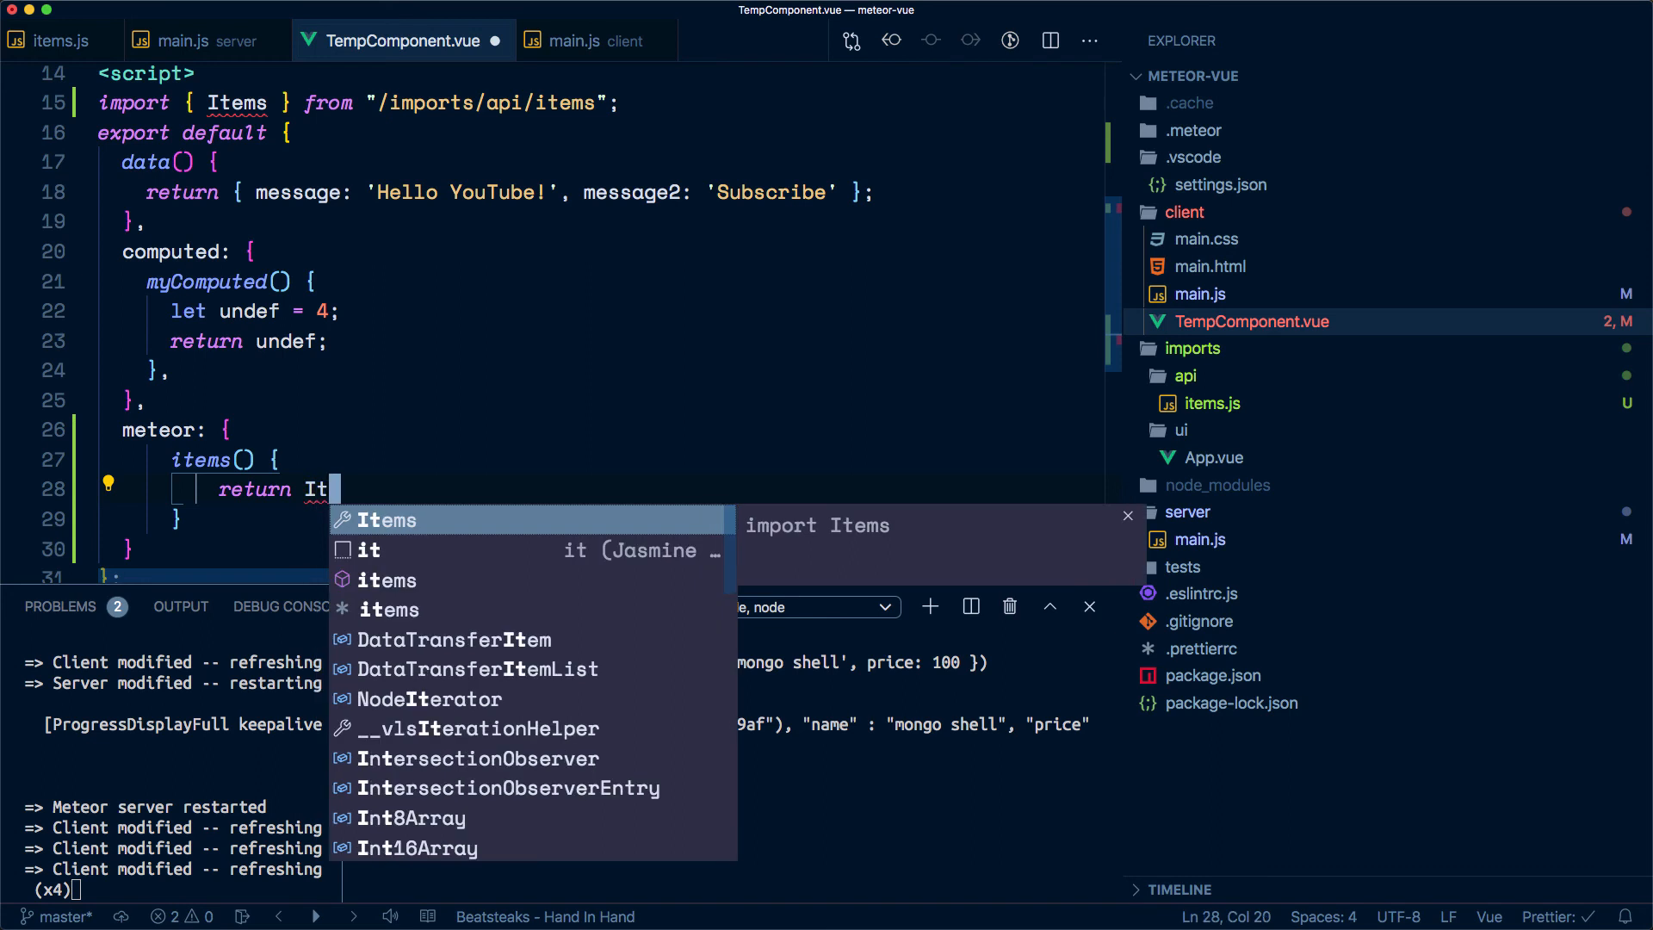
{"action": "key", "text": "Return"}
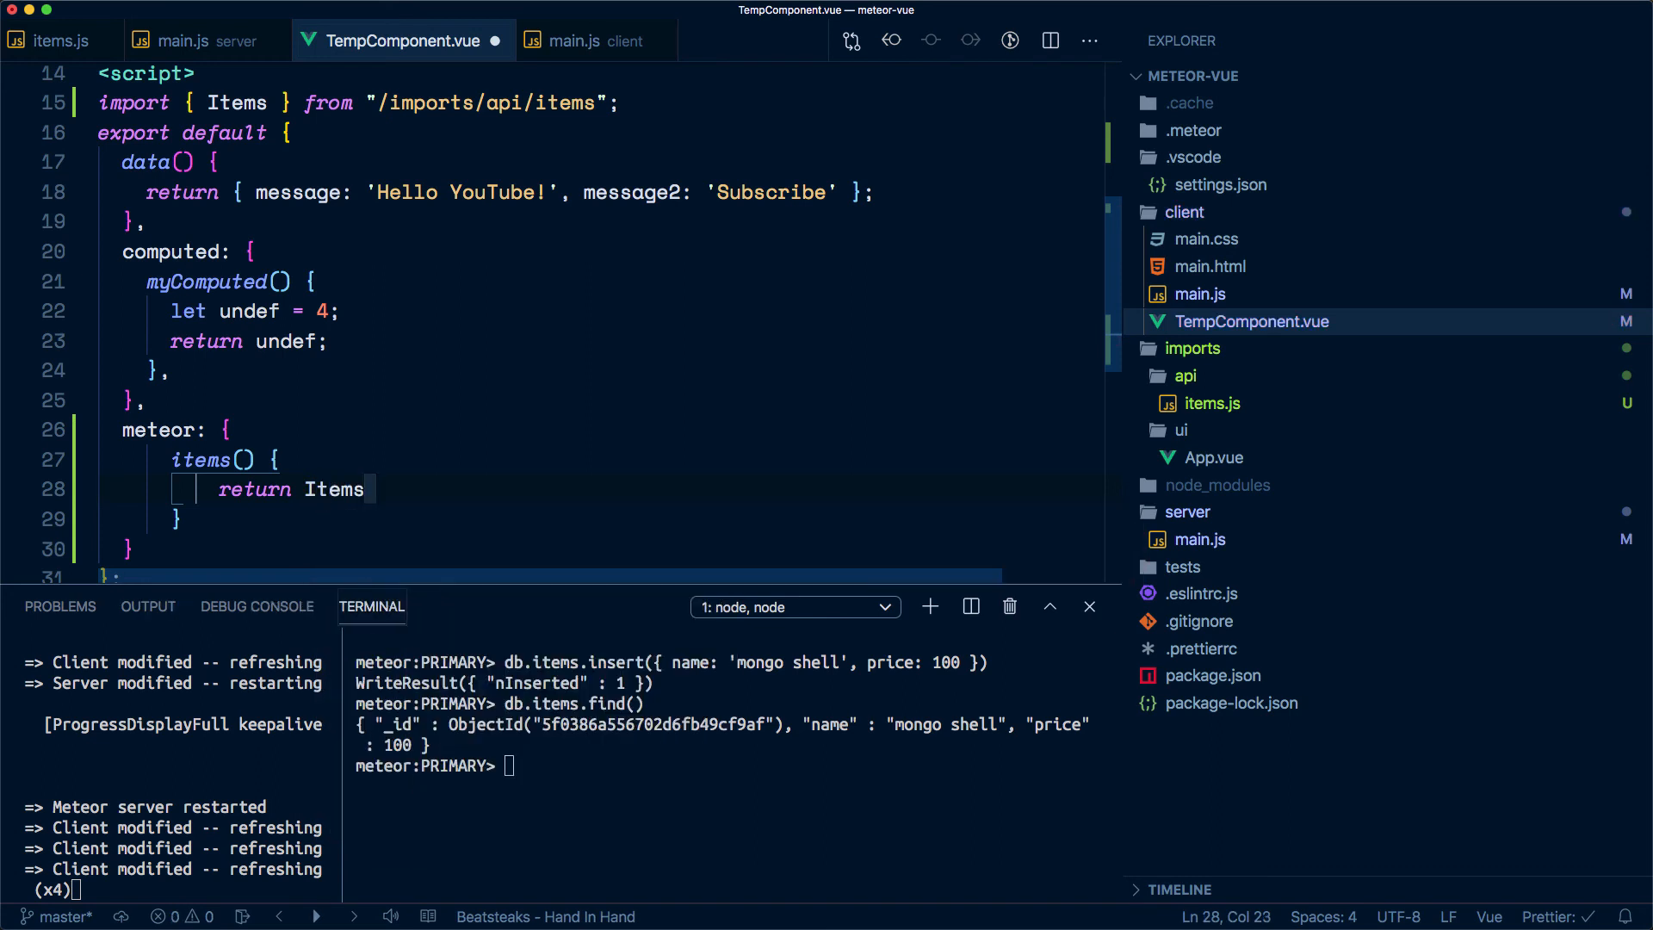
{"action": "type", "text": "."}
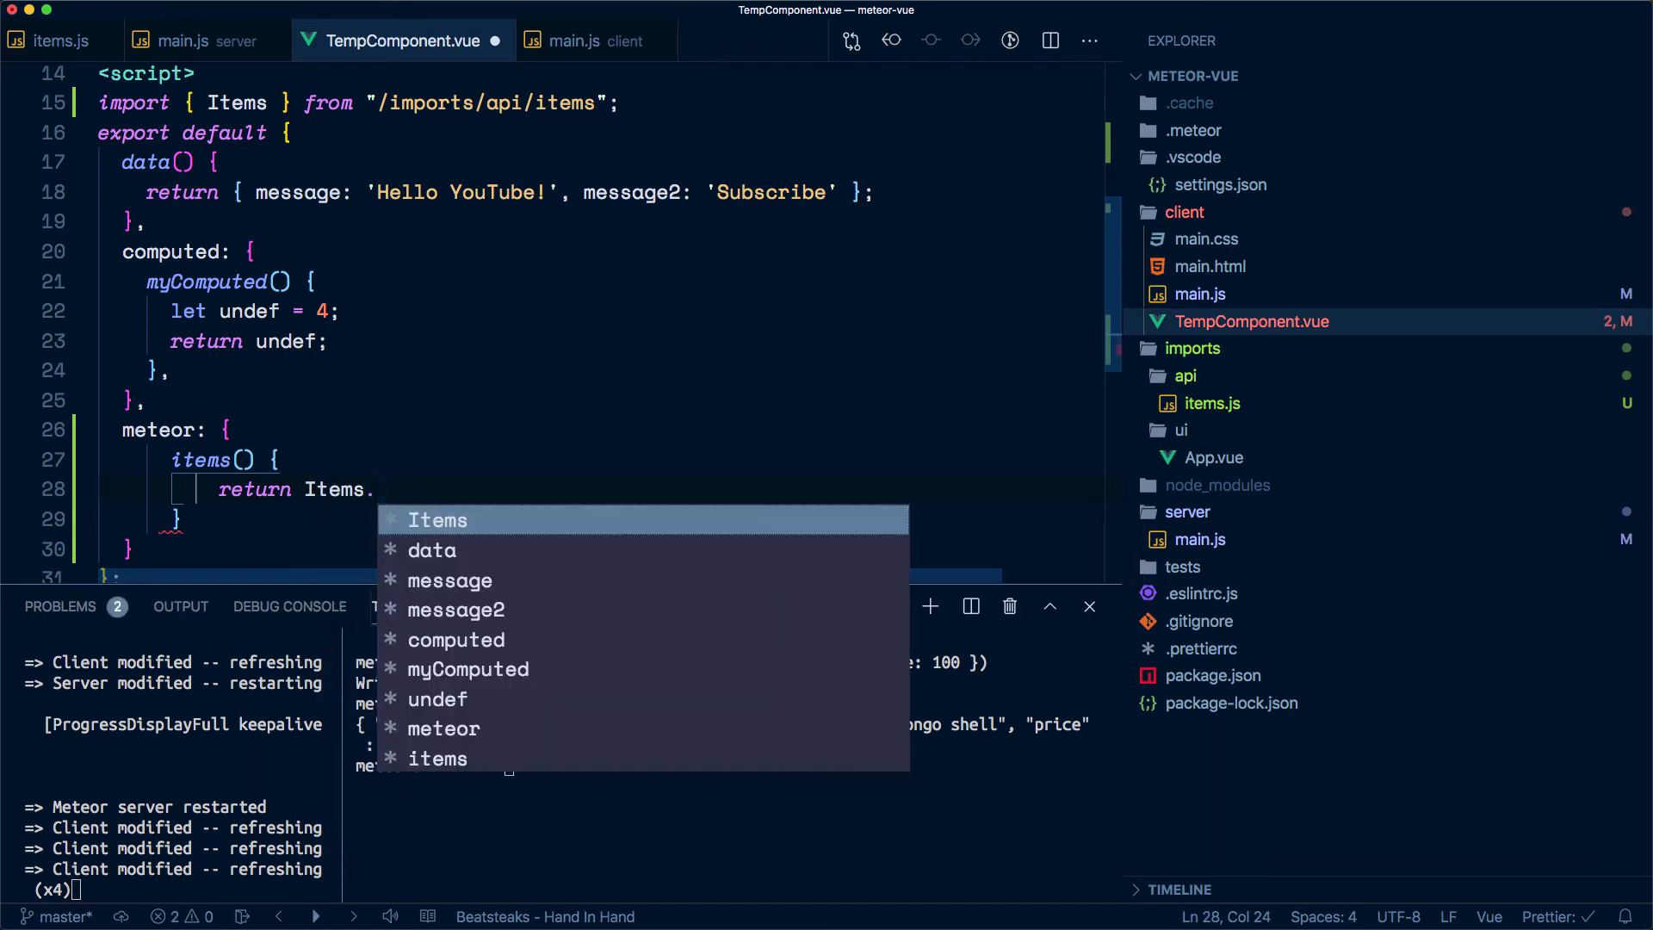
{"action": "type", "text": "find()"}
{"action": "key", "text": "Left"}
{"action": "type", "text": "{}"}
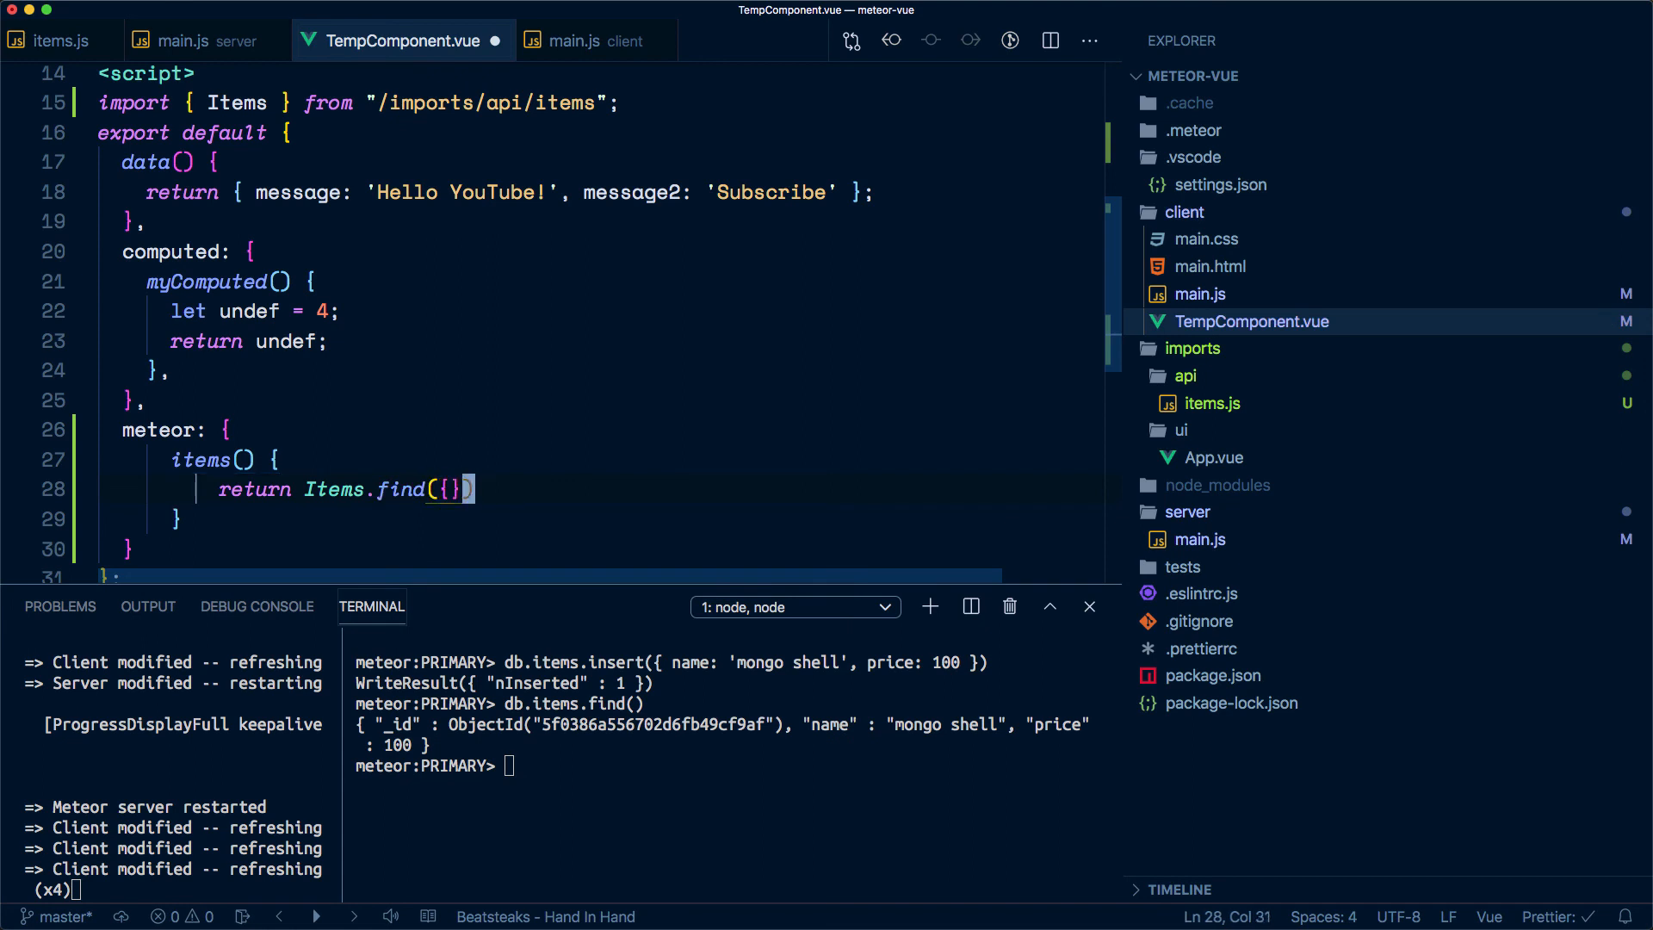
{"action": "key", "text": "Right"}
{"action": "type", "text": ".fetch("}
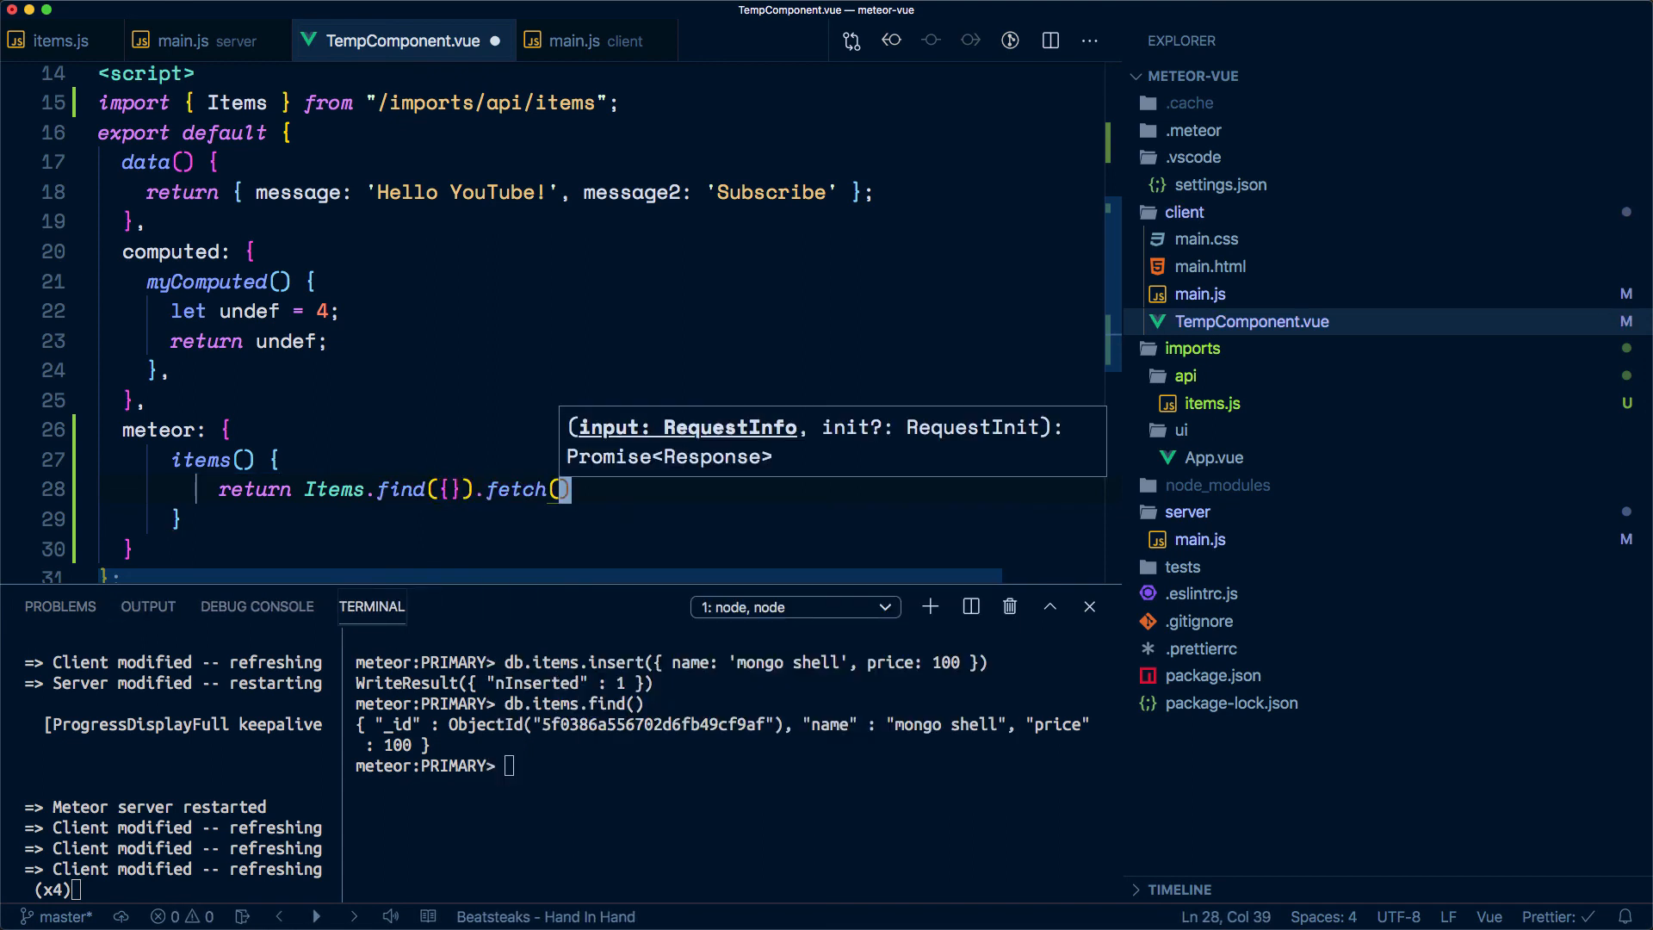
{"action": "type", "text": ")"}
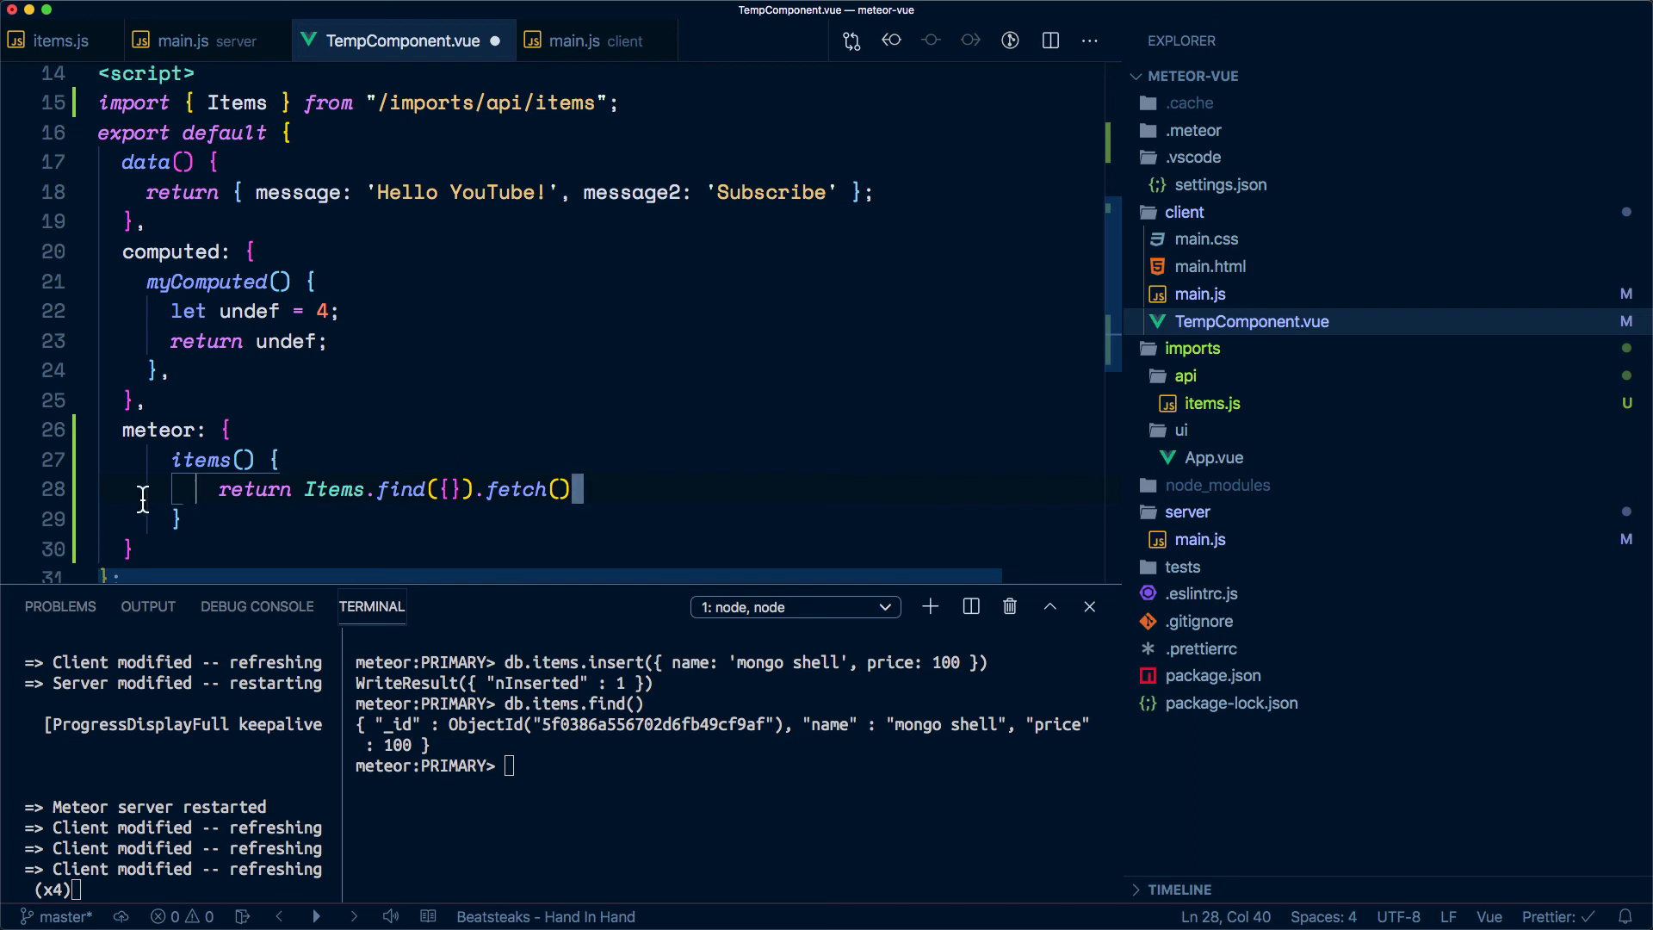
Review the find query, the Items import, and the meteor and items names
{"action": "left_click", "coordinate": [441, 490]}
{"action": "left_click_drag", "start_coordinate": [441, 490], "coordinate": [462, 489]}
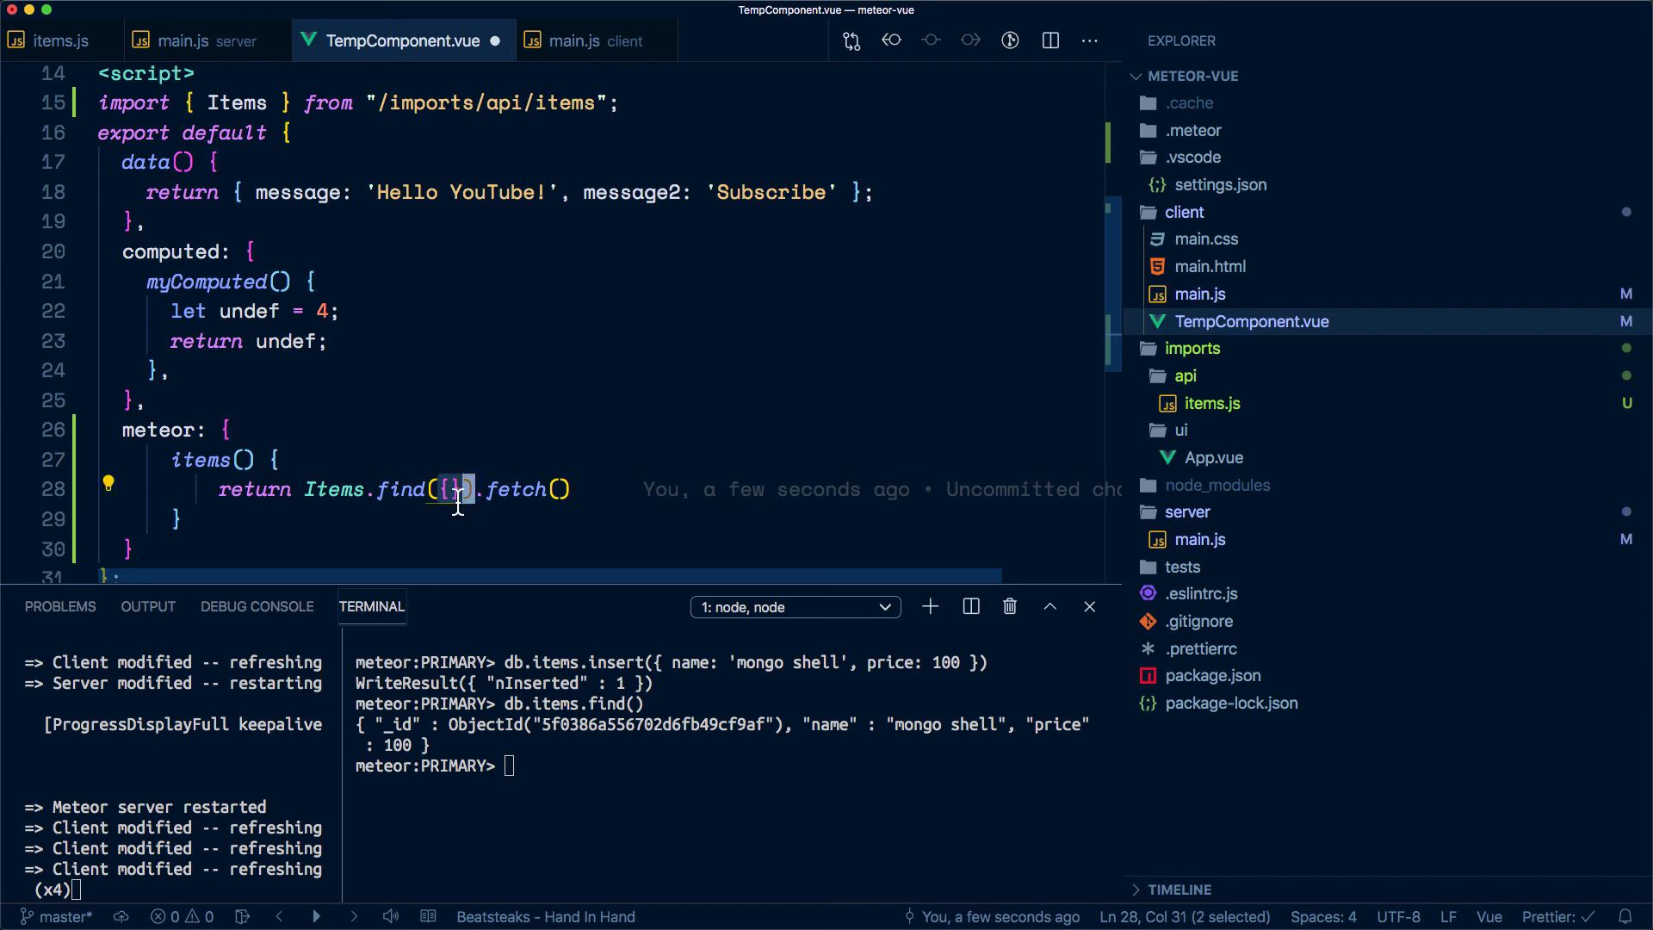
{"action": "double_click", "coordinate": [333, 490]}
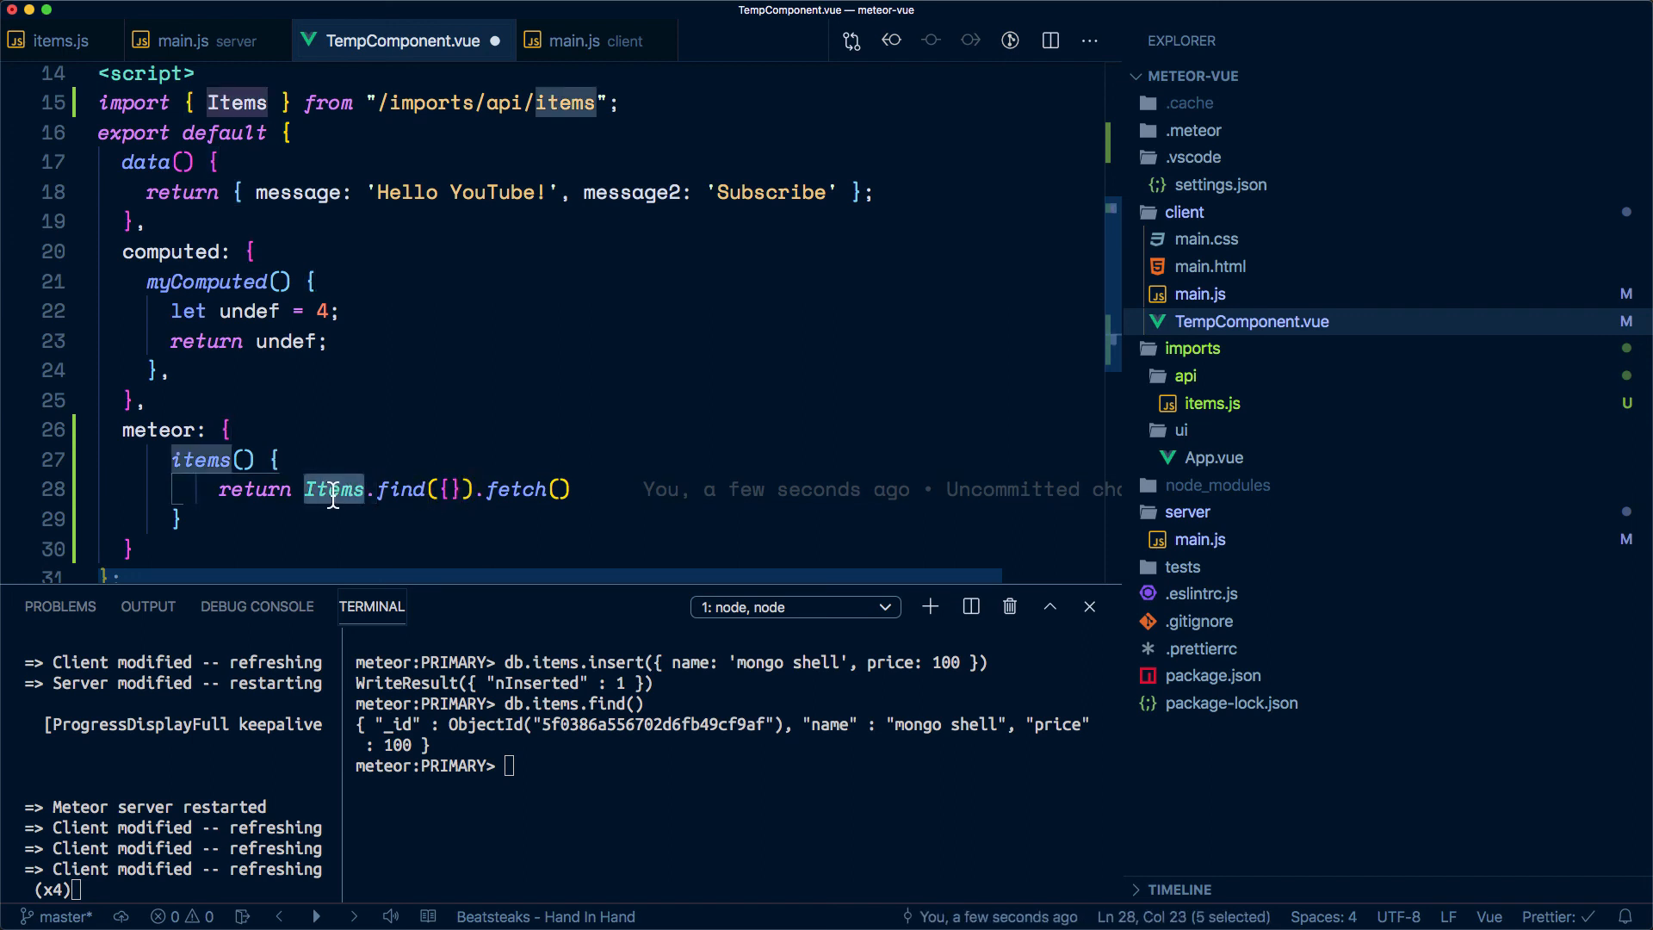
{"action": "scroll", "coordinate": [310, 433], "scroll_direction": "up", "scroll_amount": 2}
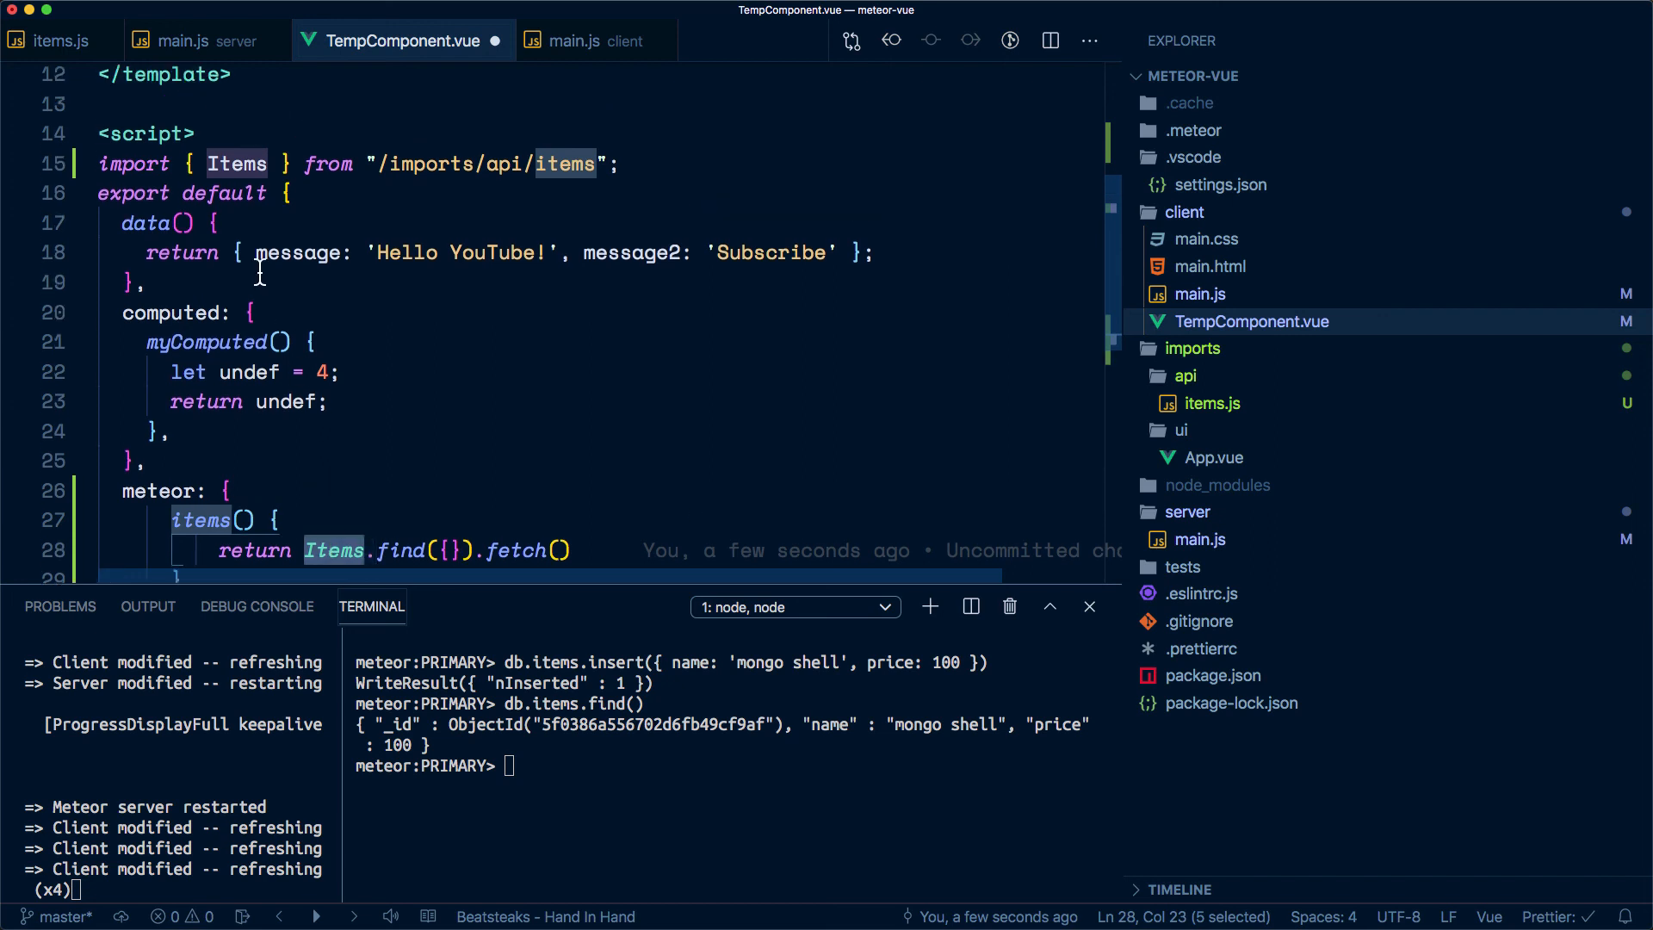
{"action": "double_click", "coordinate": [237, 163]}
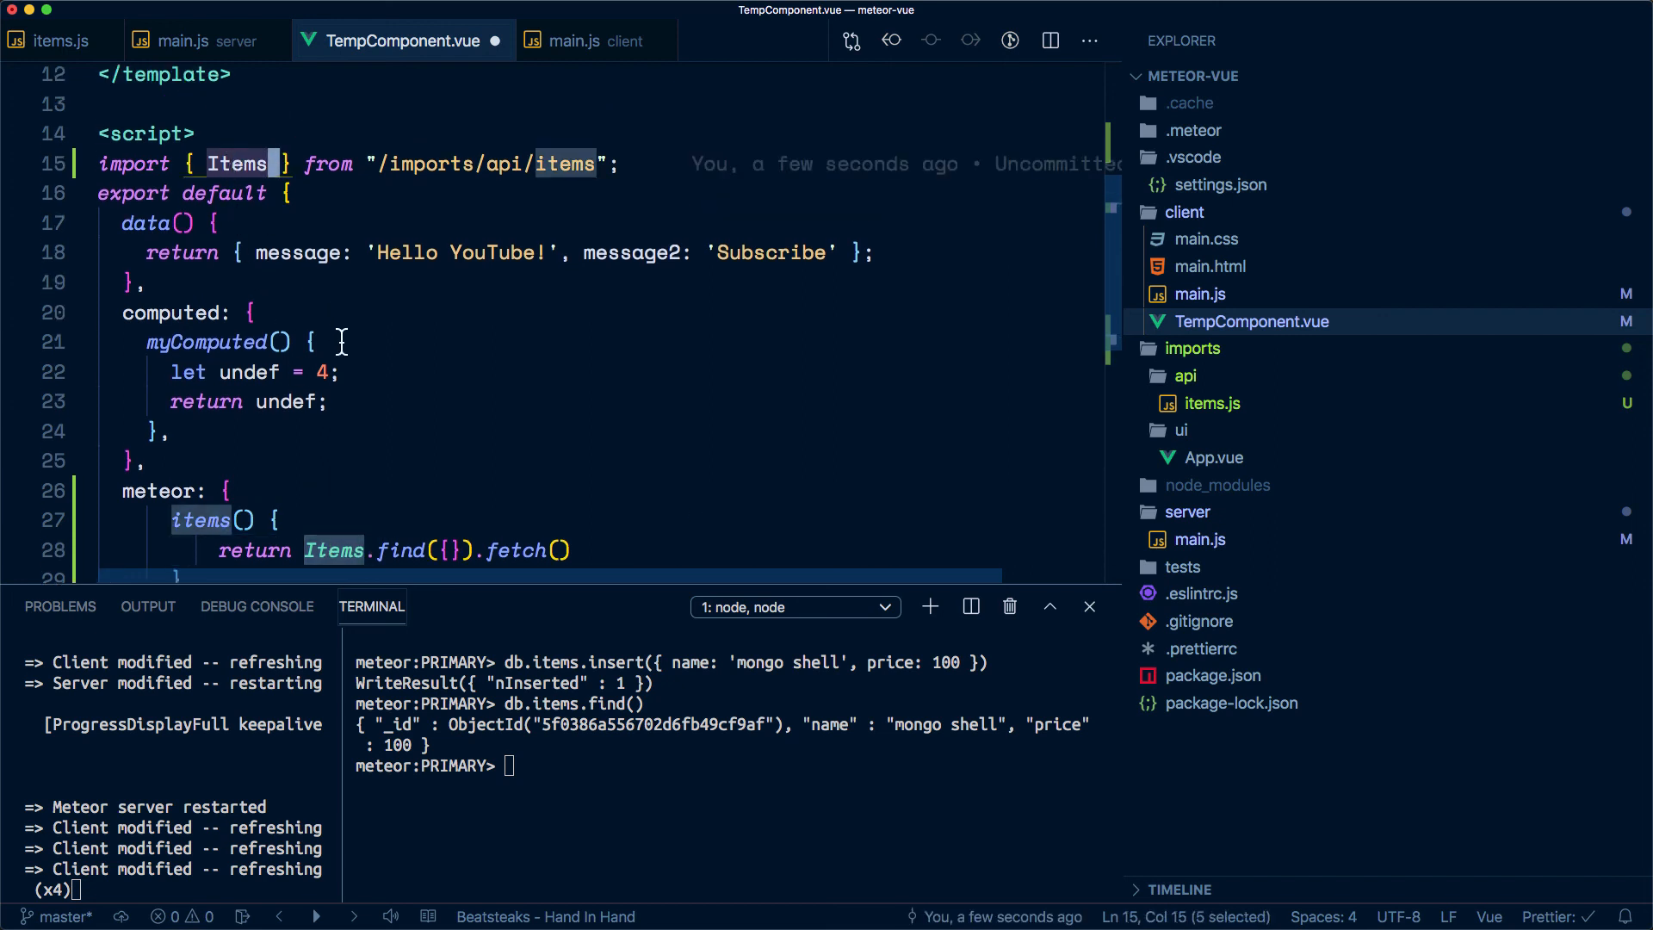
{"action": "double_click", "coordinate": [198, 520]}
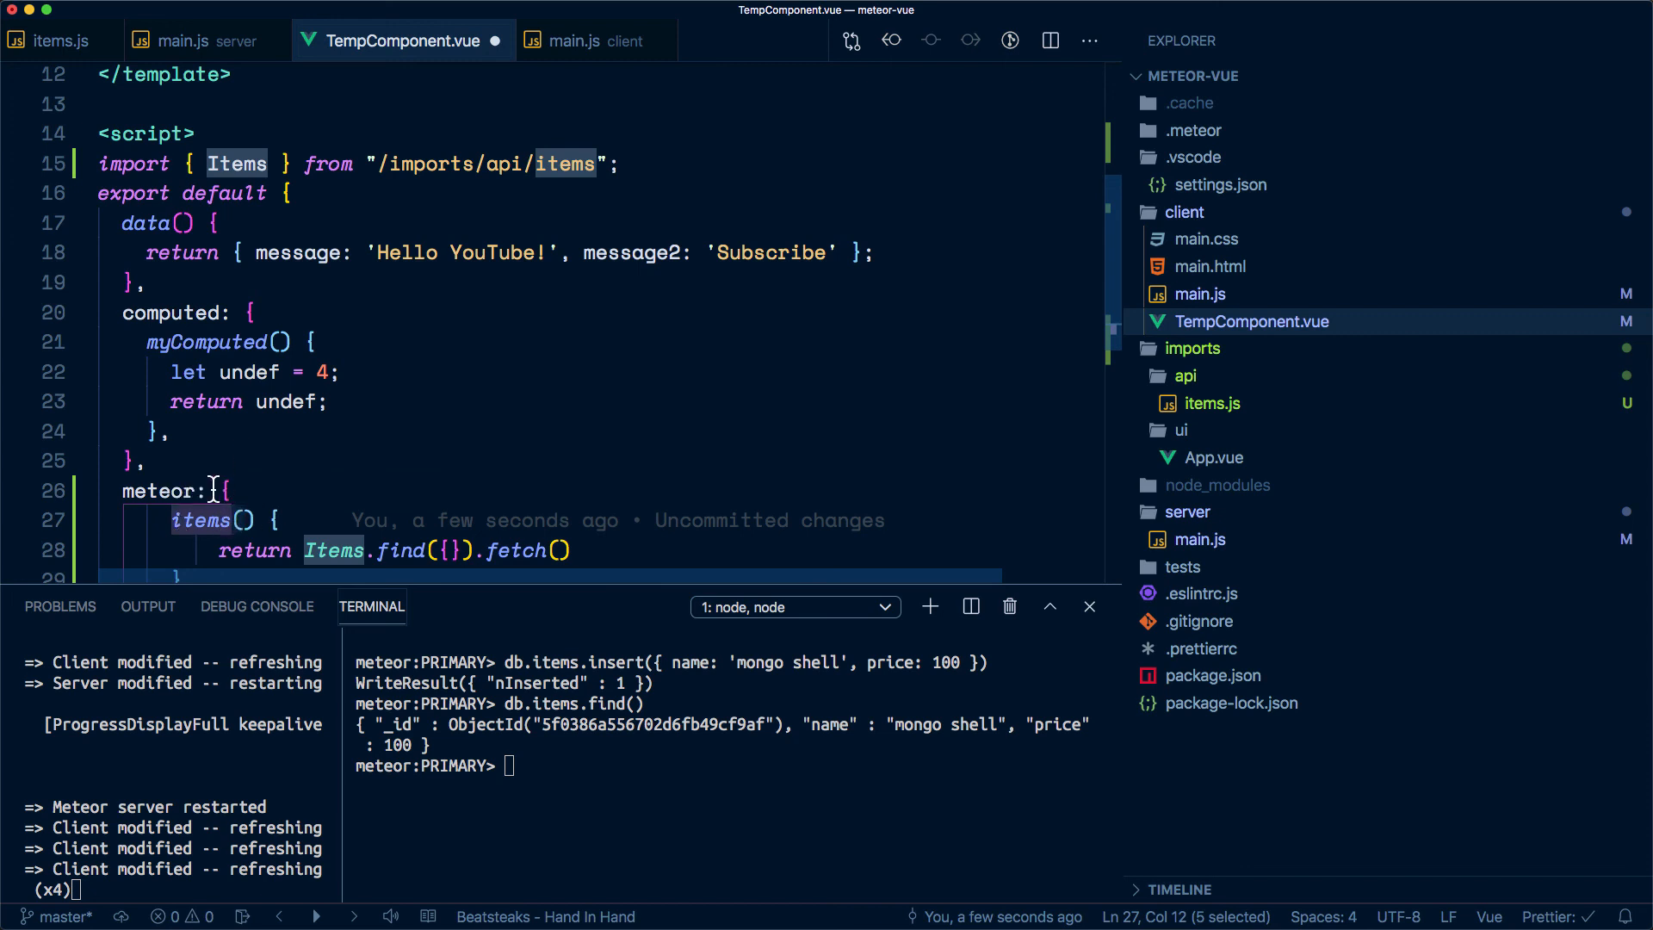
{"action": "double_click", "coordinate": [165, 491]}
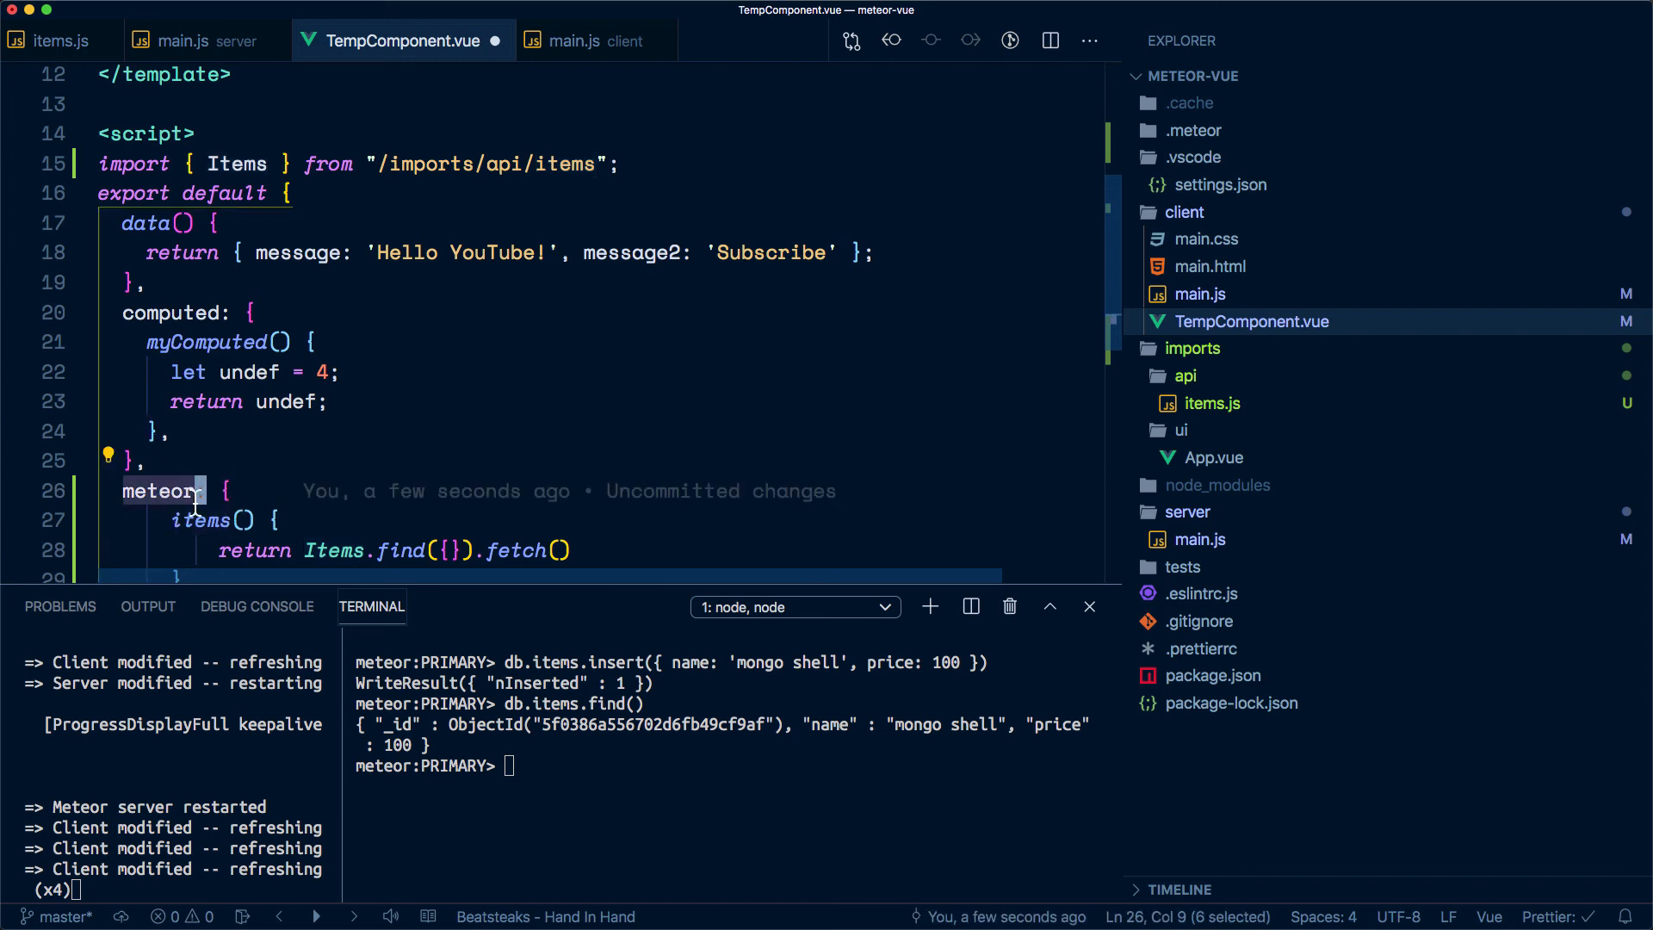
Check the {{ items }} template expression and save TempComponent.vue
{"action": "double_click", "coordinate": [200, 519]}
{"action": "scroll", "coordinate": [327, 261], "scroll_direction": "up", "scroll_amount": 2}
{"action": "scroll", "coordinate": [326, 261], "scroll_direction": "up", "scroll_amount": 2}
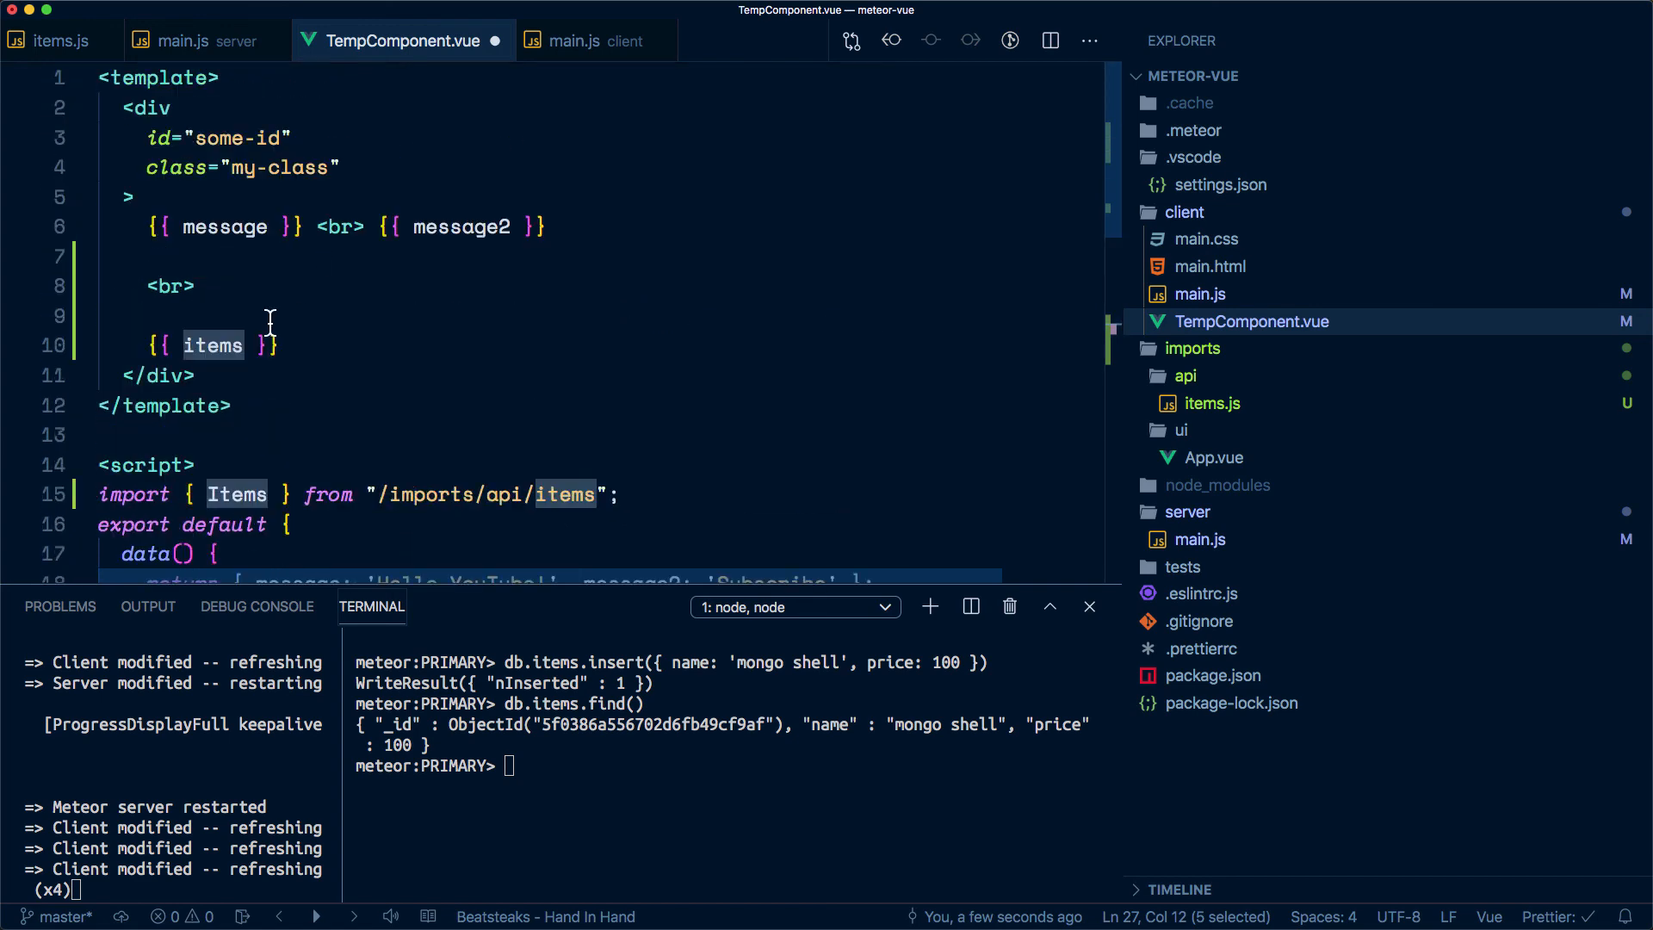
{"action": "double_click", "coordinate": [214, 351]}
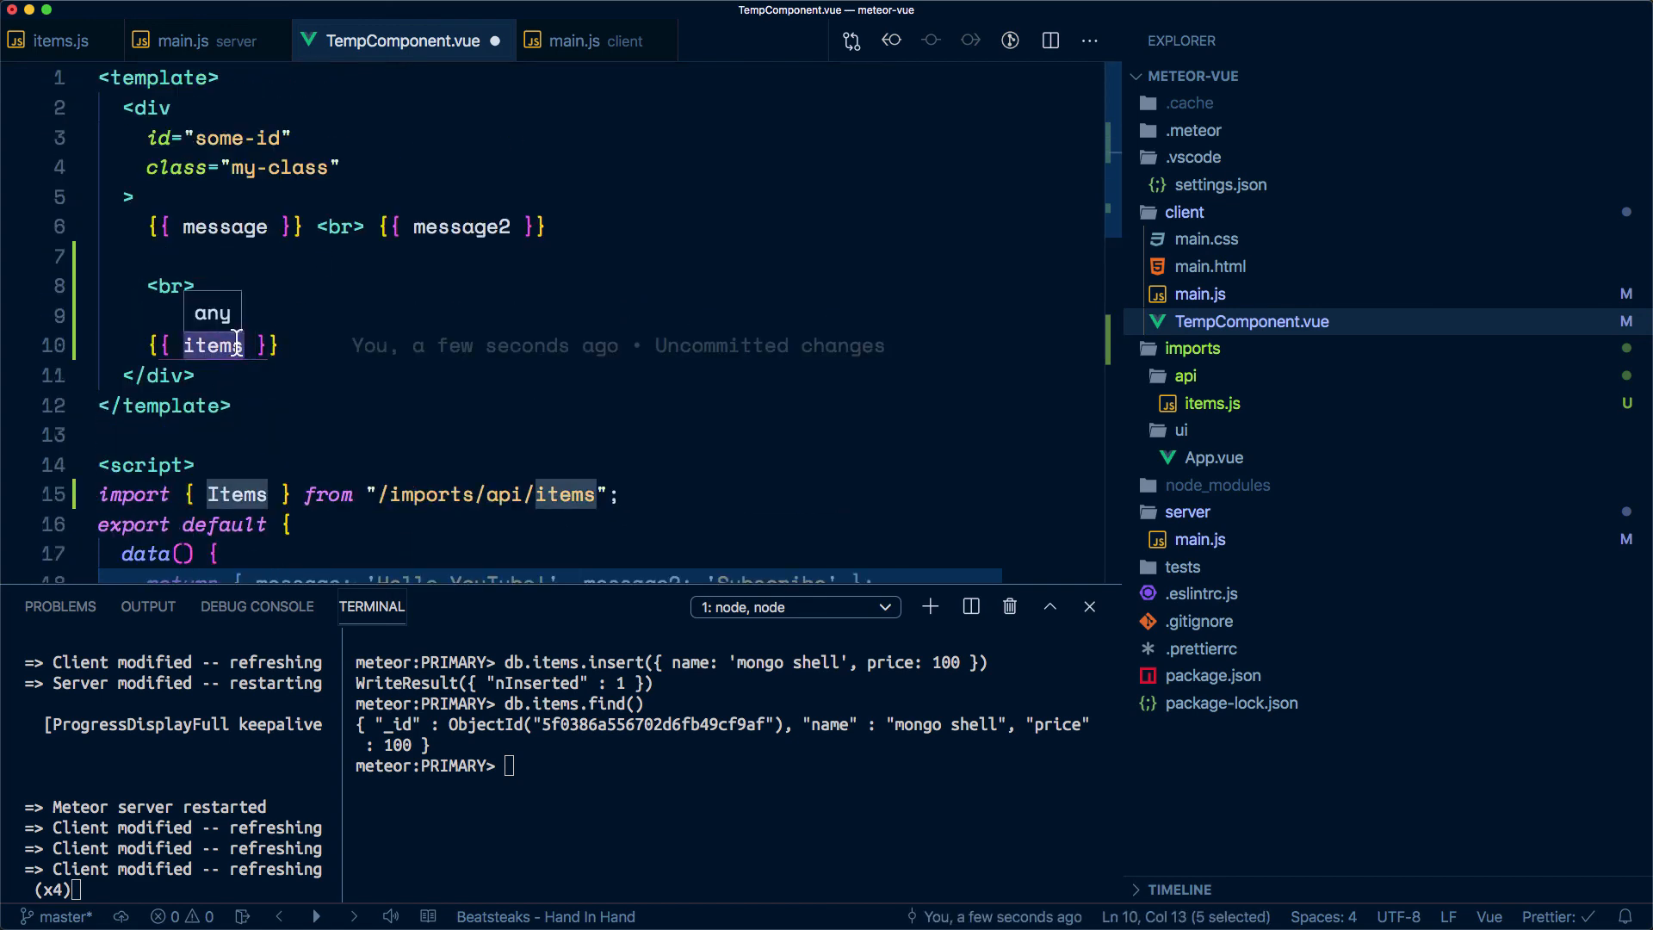
{"action": "left_click_drag", "start_coordinate": [146, 343], "coordinate": [406, 330]}
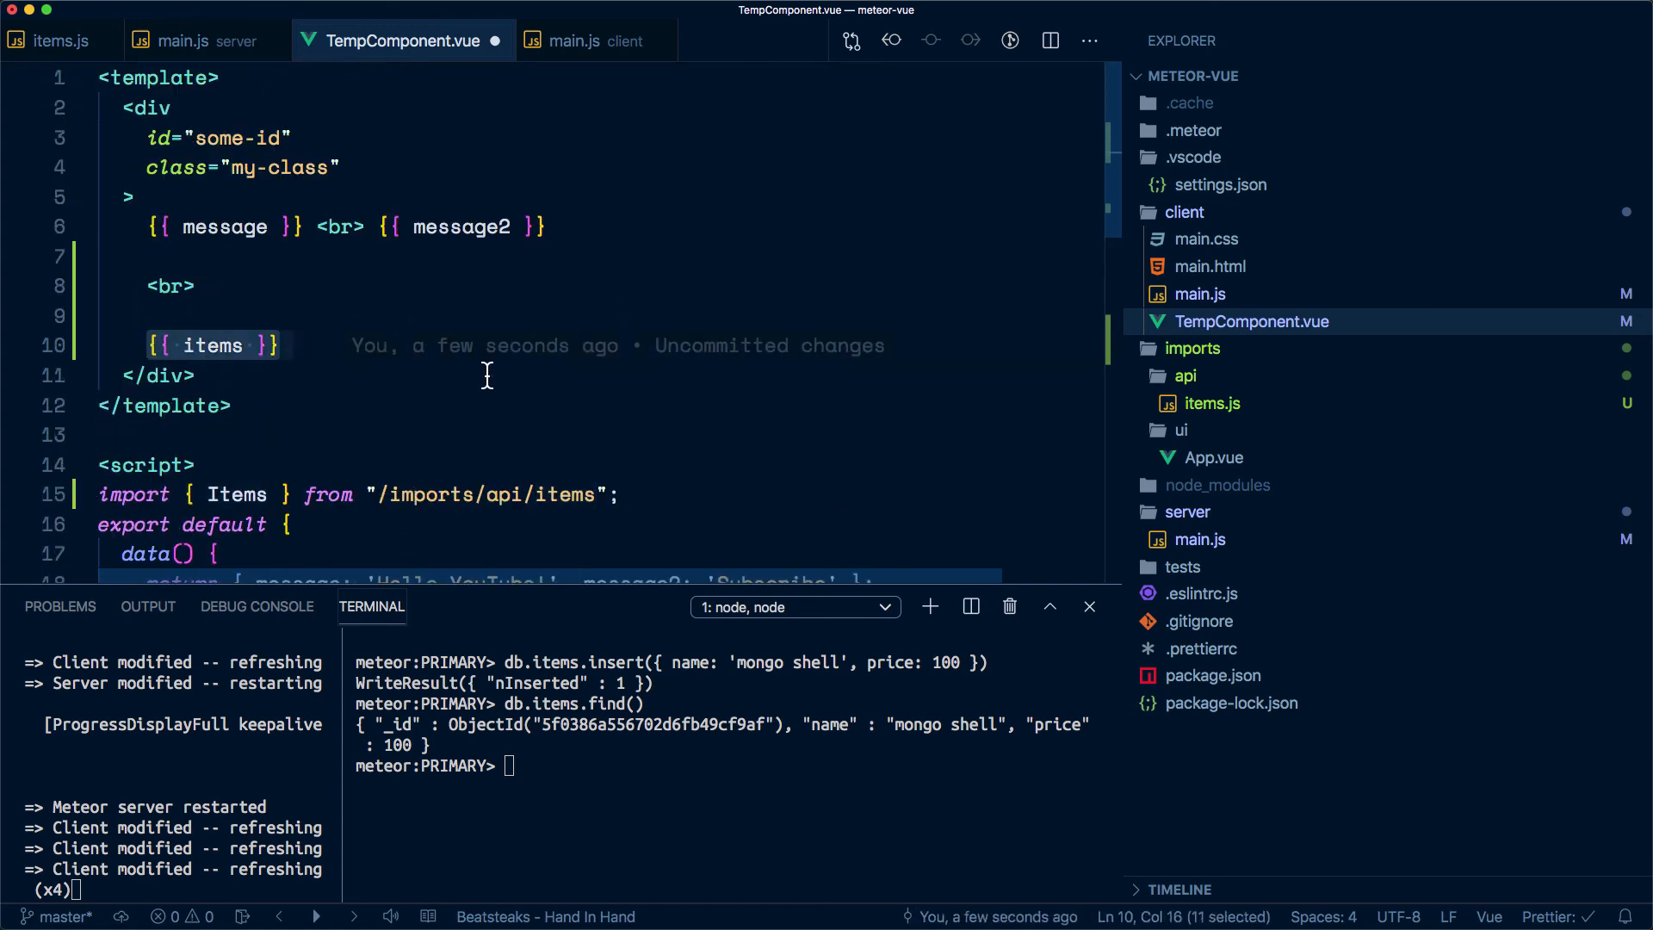
{"action": "key", "text": "ctrl+s"}
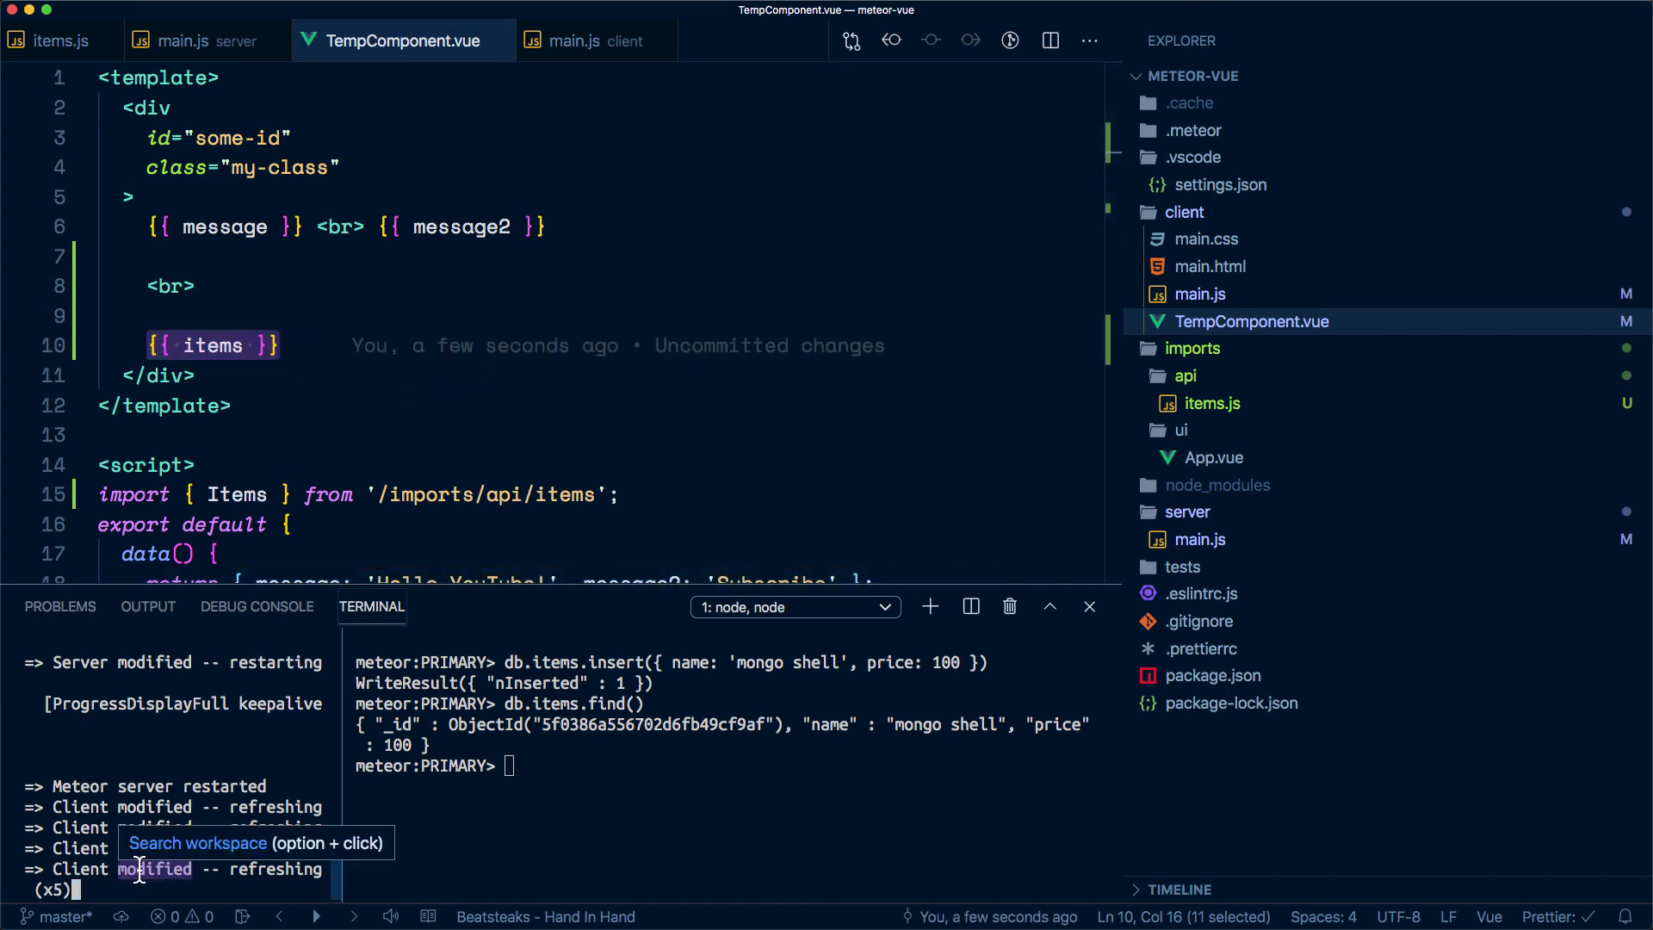
Switch to the localhost:3000 page and highlight the mongo shell item document under Subscribe
{"action": "key", "text": "super+Tab"}
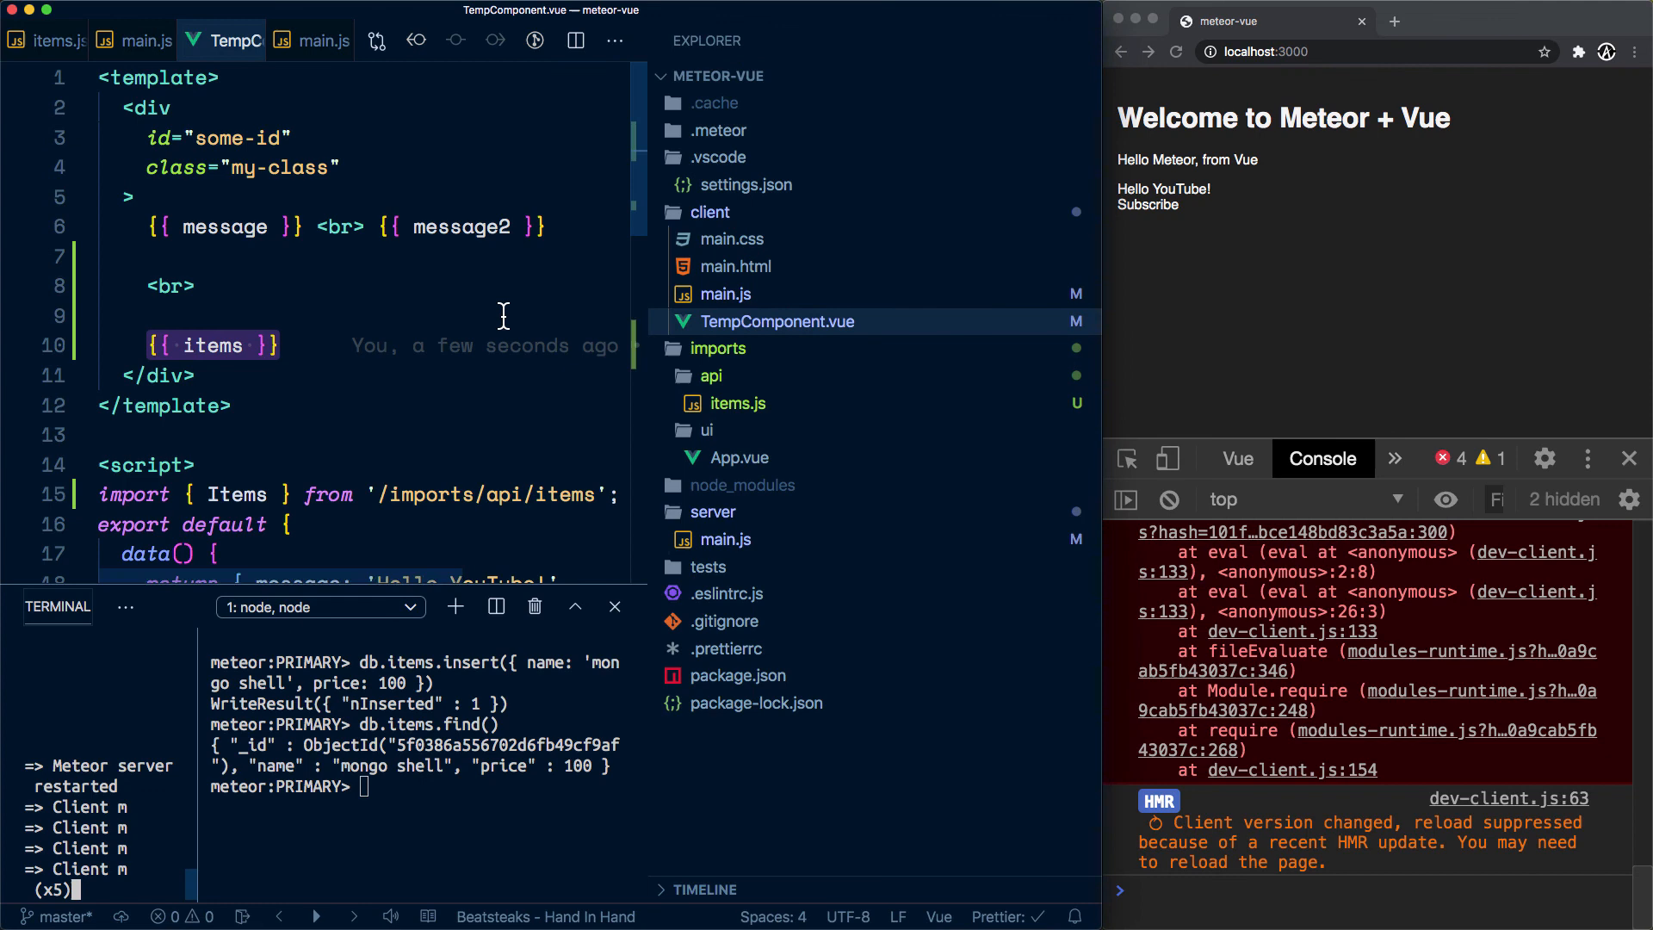
{"action": "left_click", "coordinate": [1296, 264]}
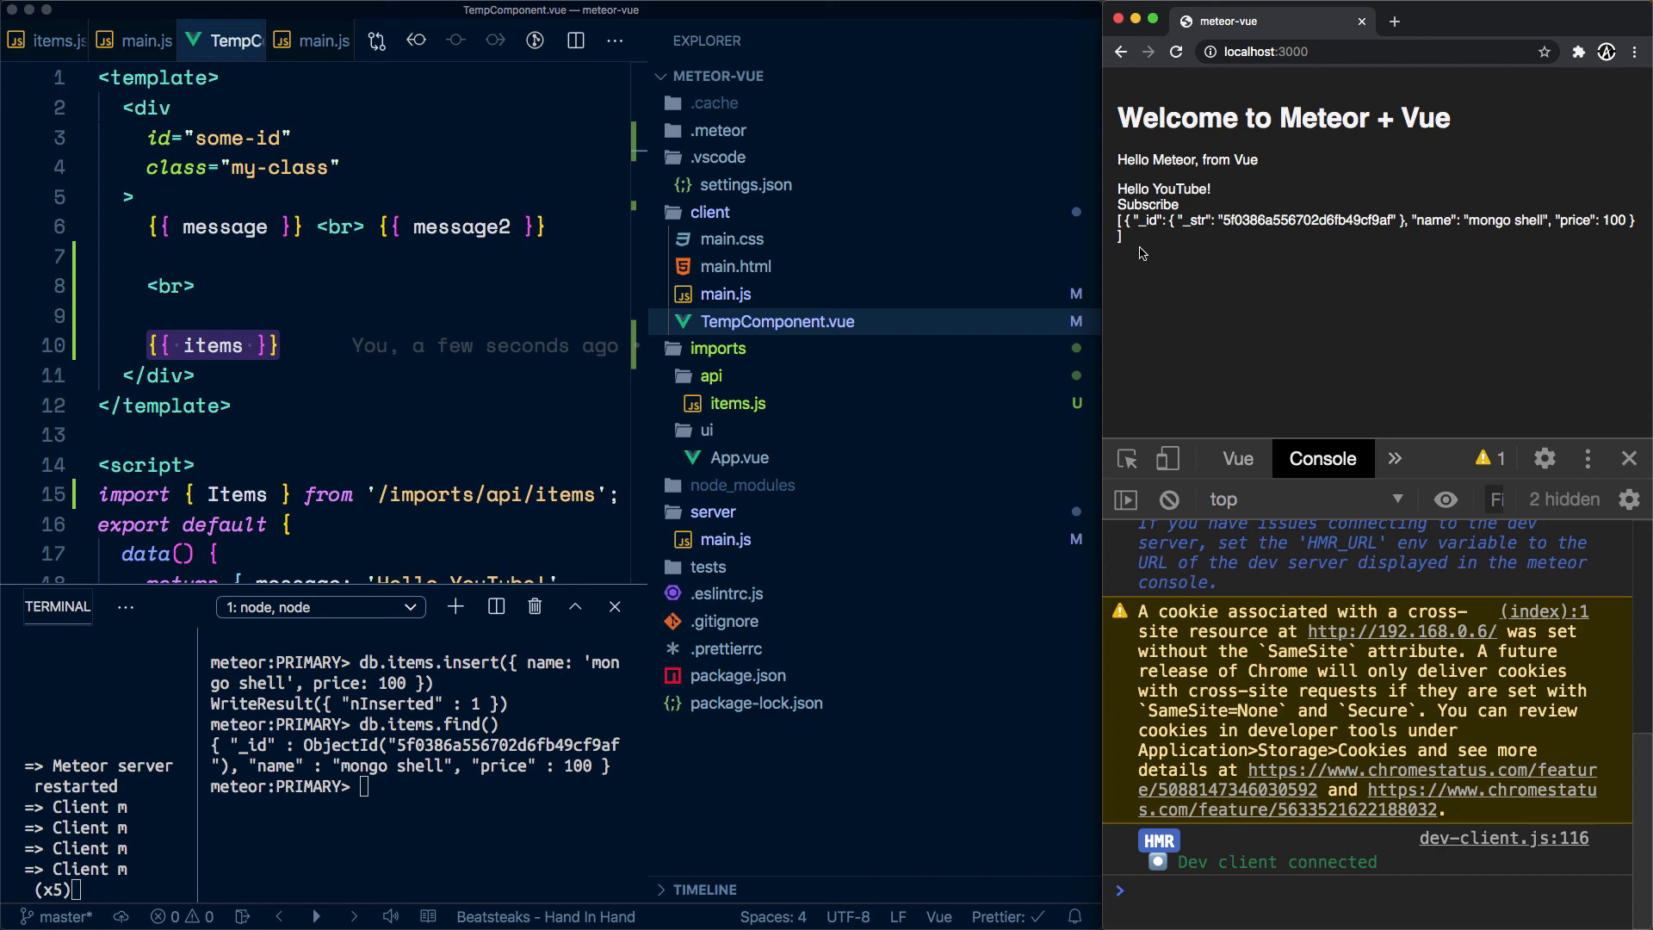
{"action": "left_click_drag", "start_coordinate": [1126, 236], "coordinate": [1118, 221]}
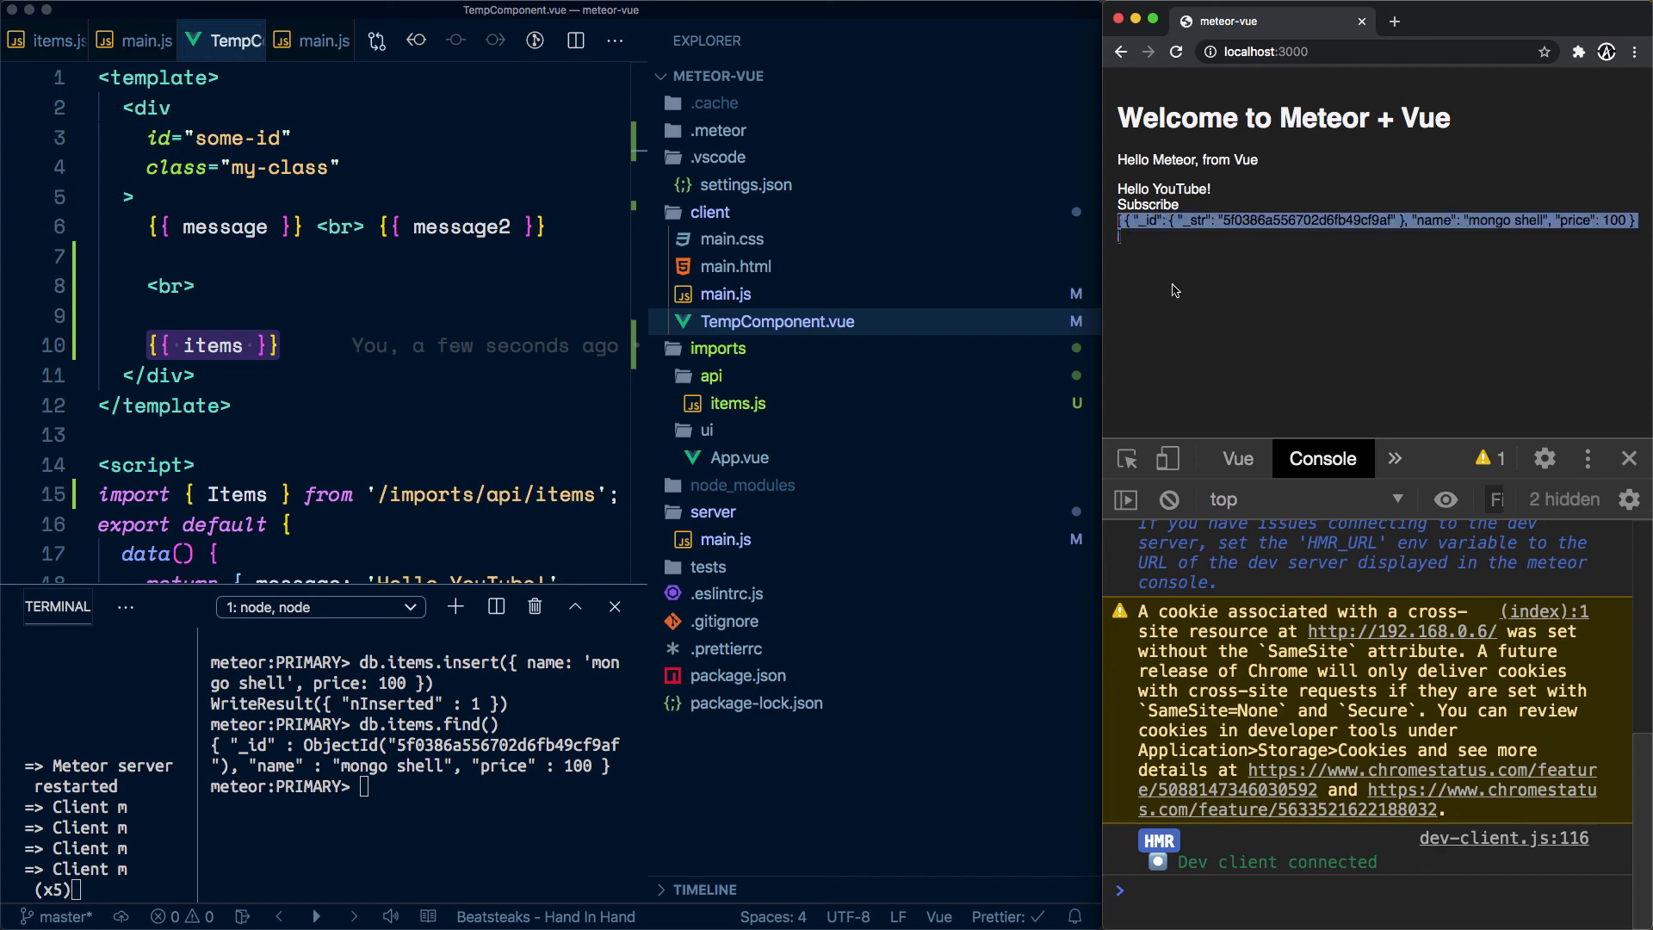